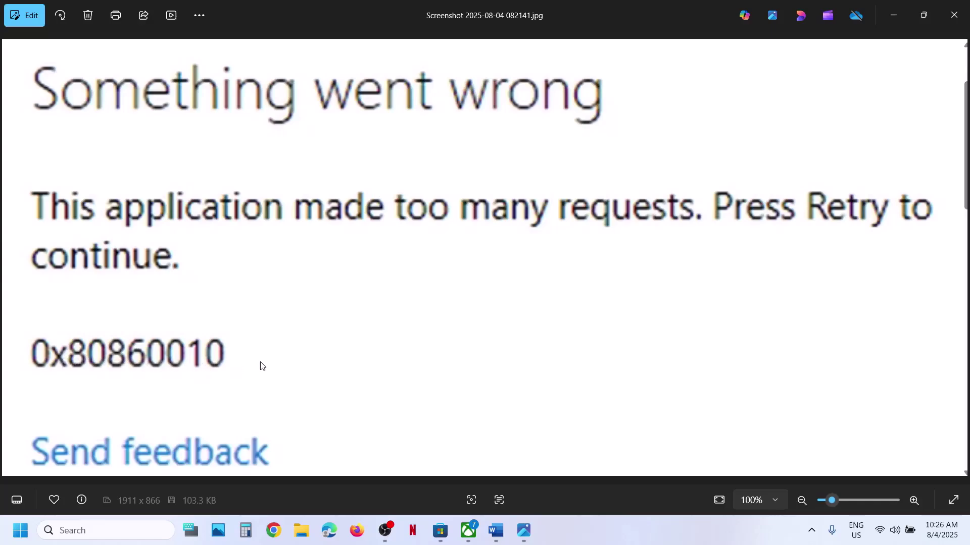
# Step: Copy the Xbox status link from the Word document and open it in Chrome
pyautogui.moveTo(500, 525)
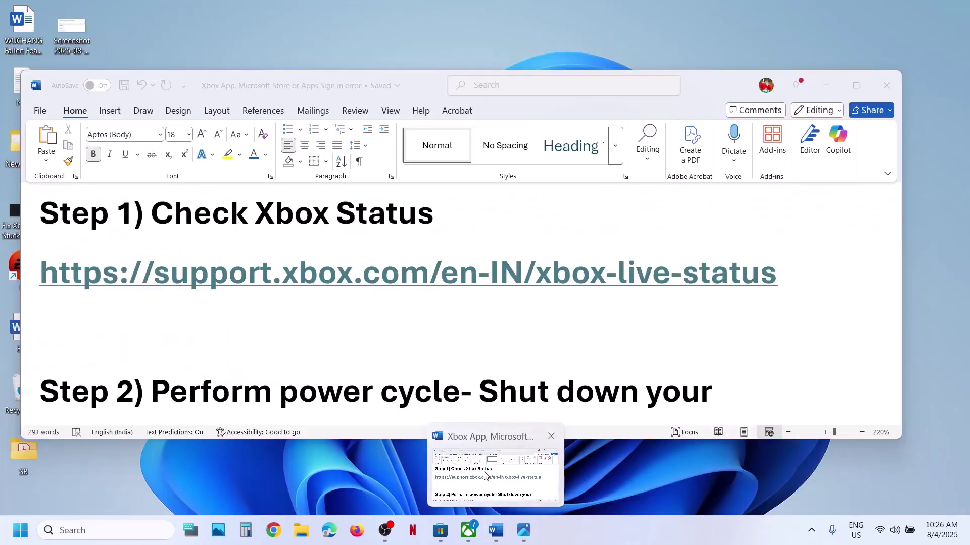
pyautogui.click(484, 474)
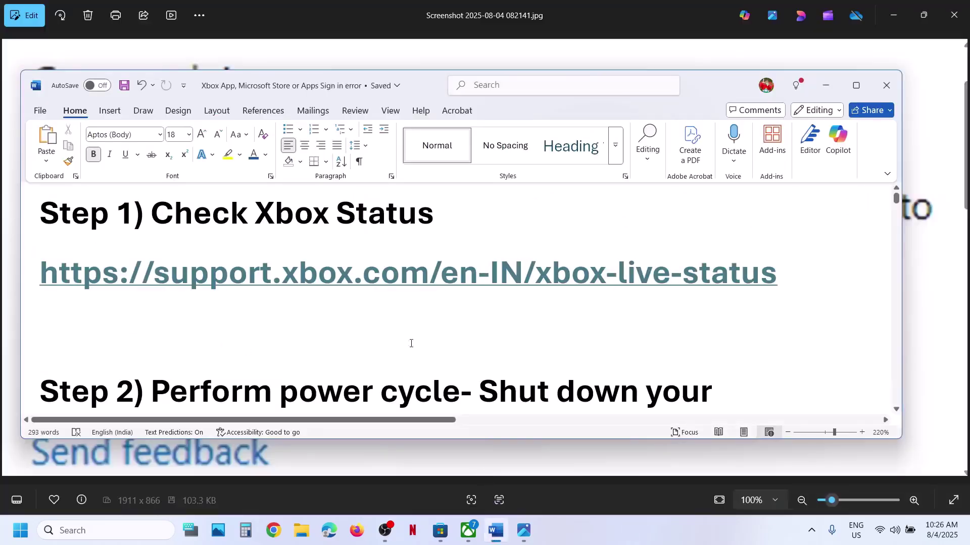
pyautogui.tripleClick(787, 282)
pyautogui.hotkey('ctrl', 'c')
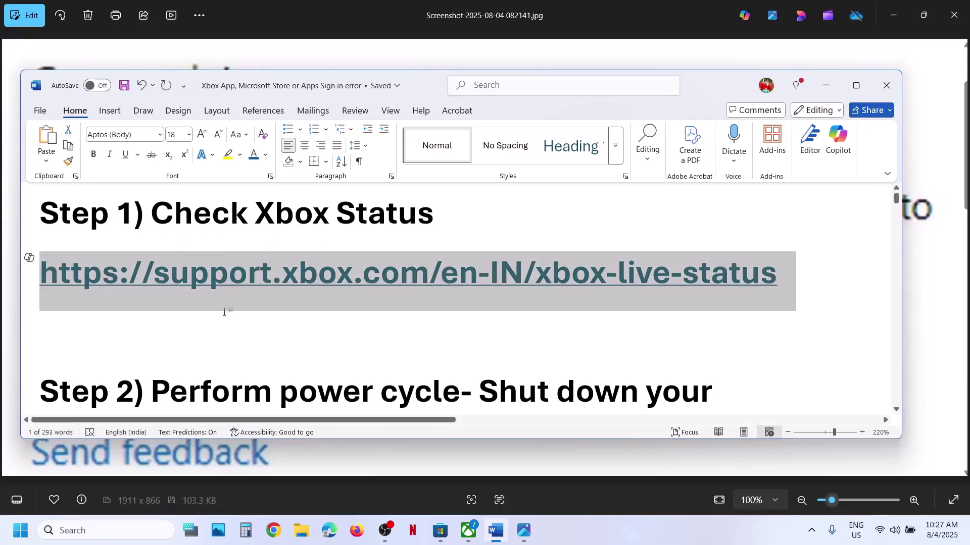
pyautogui.press('super+4')
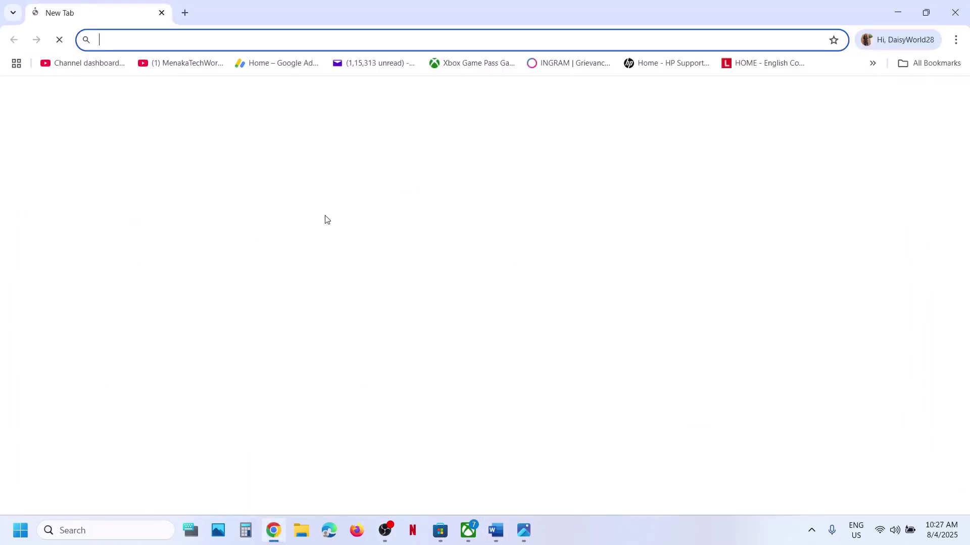
pyautogui.hotkey('ctrl', 'v')
pyautogui.press('Return')
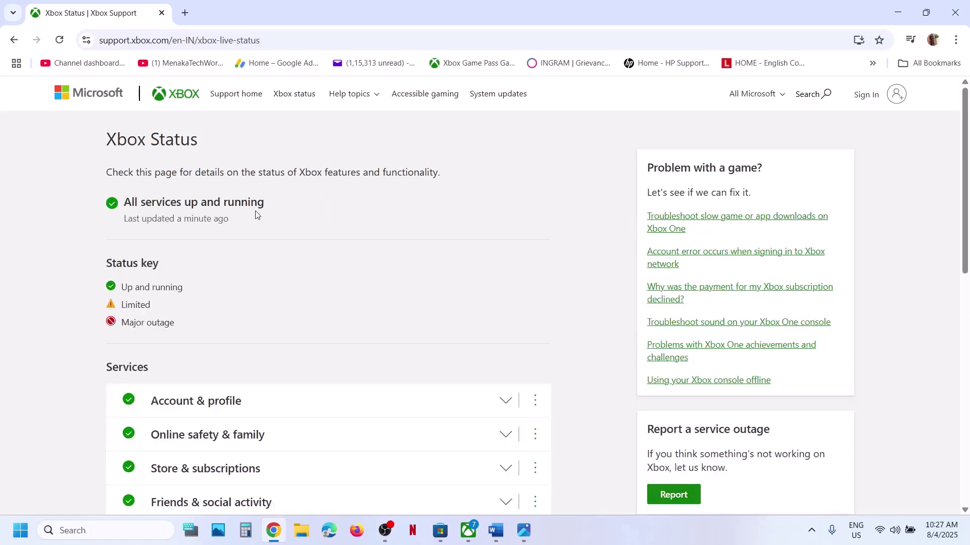
# Step: Examine the overall Xbox service status, the status key and the services list, then close the browser
pyautogui.moveTo(126, 202); pyautogui.dragTo(266, 209)
pyautogui.scroll(-2, 265, 207)
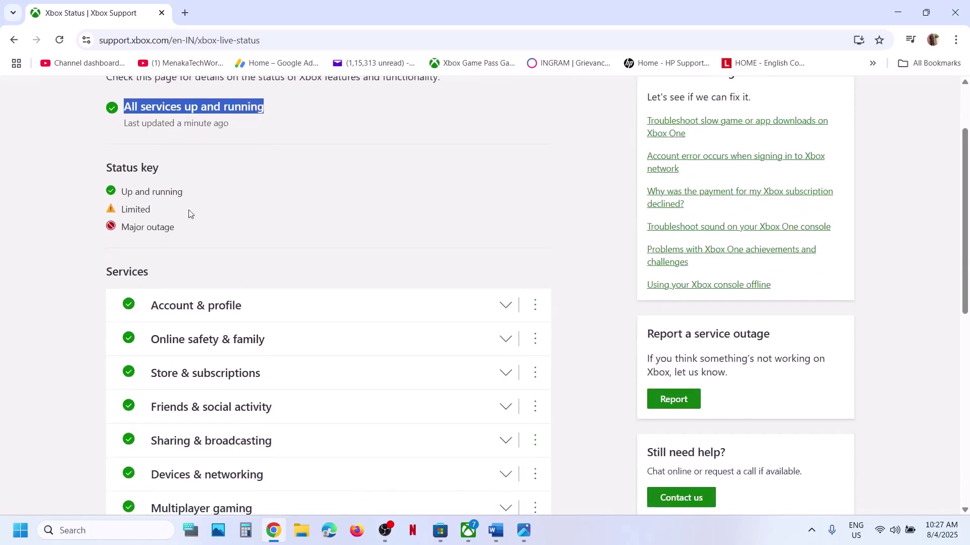
pyautogui.doubleClick(129, 210)
pyautogui.doubleClick(141, 227)
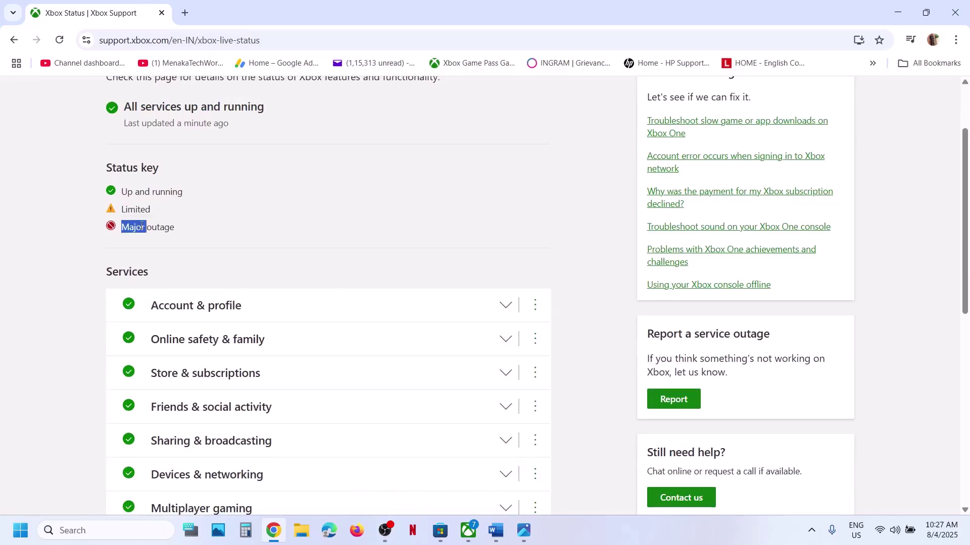
pyautogui.scroll(-3, 141, 227)
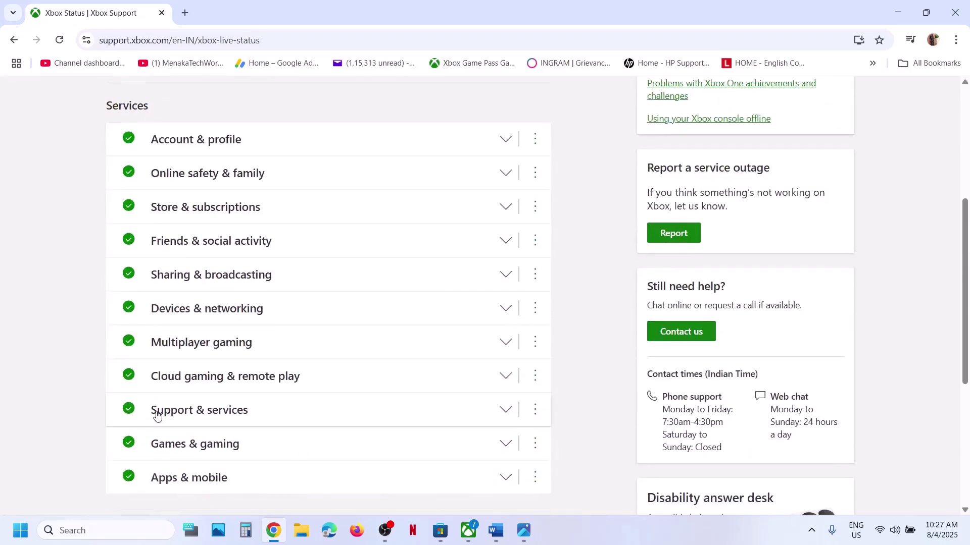
pyautogui.scroll(-1, 156, 416)
pyautogui.scroll(6, 185, 309)
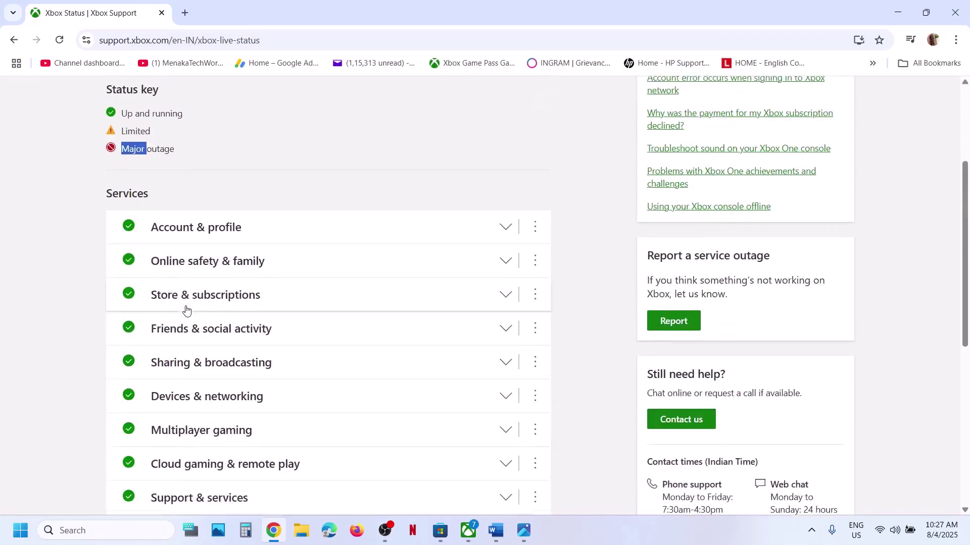
pyautogui.moveTo(124, 305); pyautogui.dragTo(181, 337)
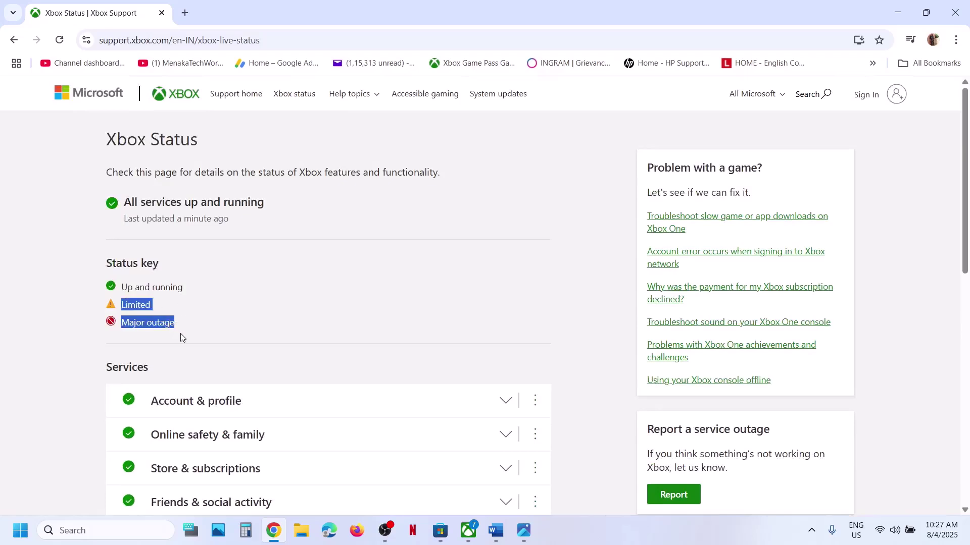
pyautogui.click(173, 303)
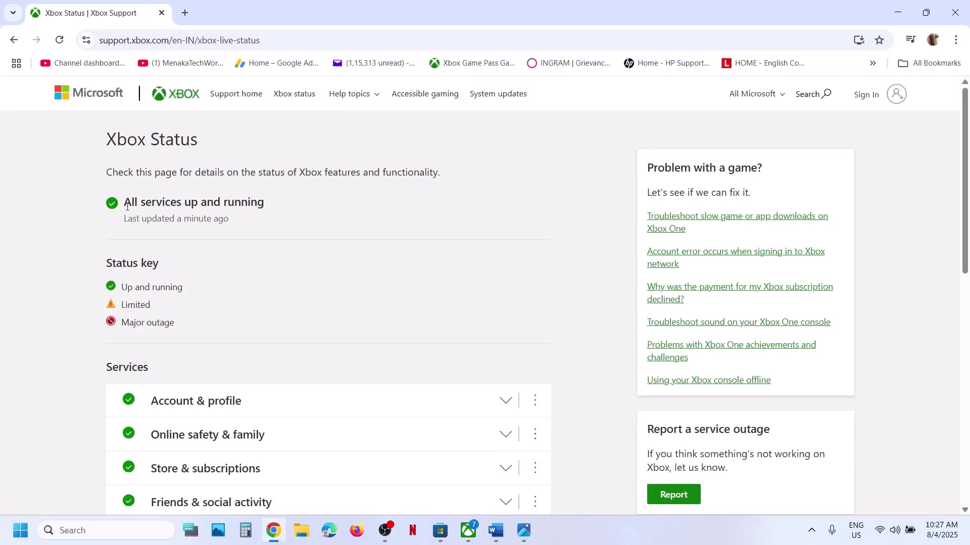
pyautogui.moveTo(123, 202); pyautogui.dragTo(264, 196)
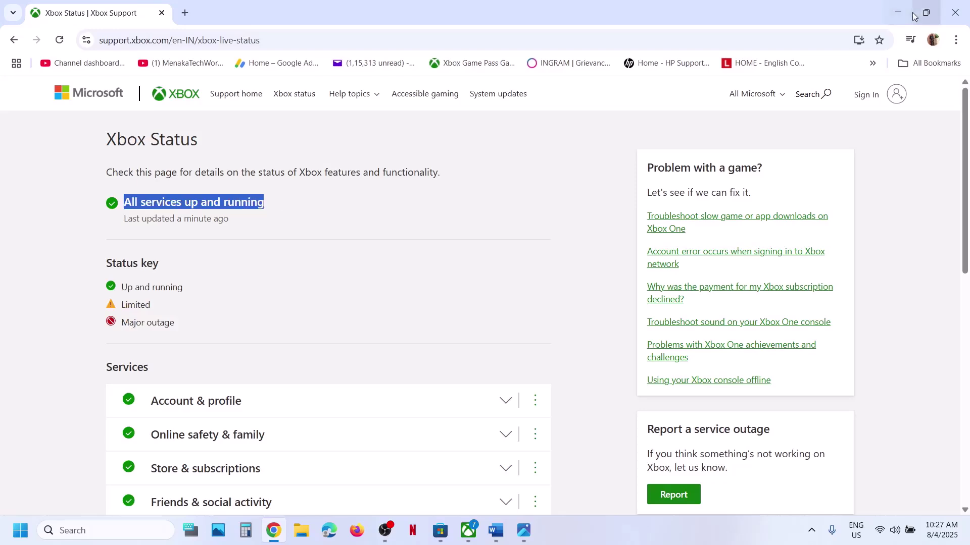
pyautogui.click(952, 14)
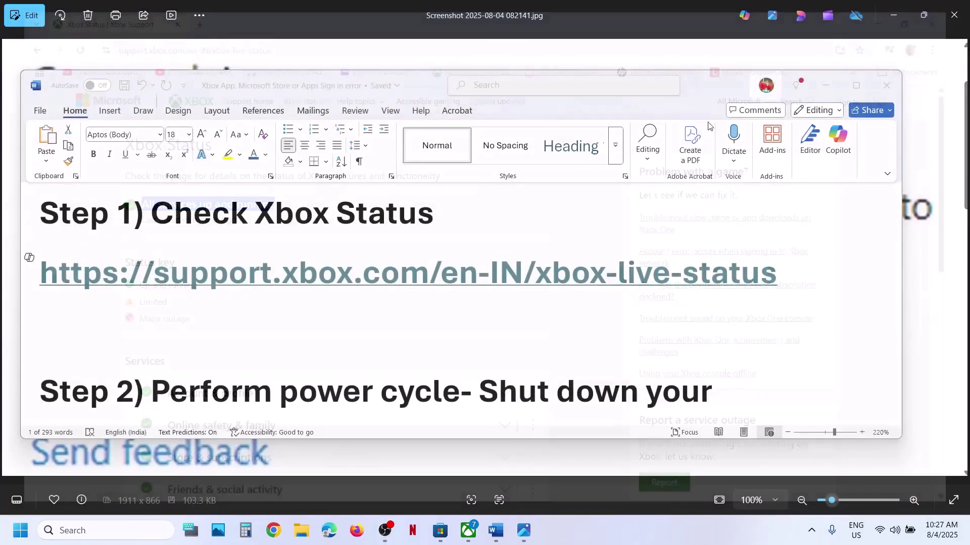
# Step: Maximize the Word document at the Step 2 power cycle instructions and view the computer's power options without choosing one
pyautogui.scroll(-3, 273, 368)
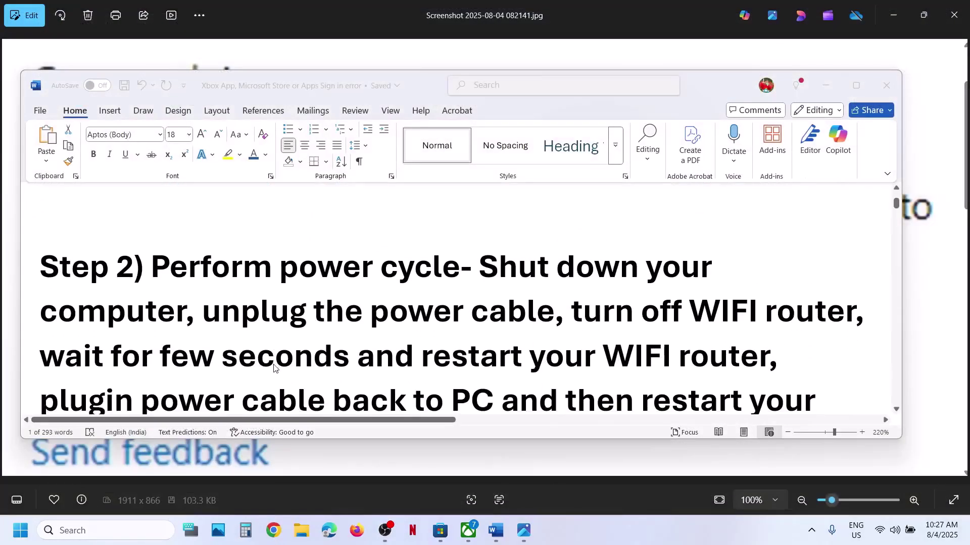
pyautogui.click(857, 86)
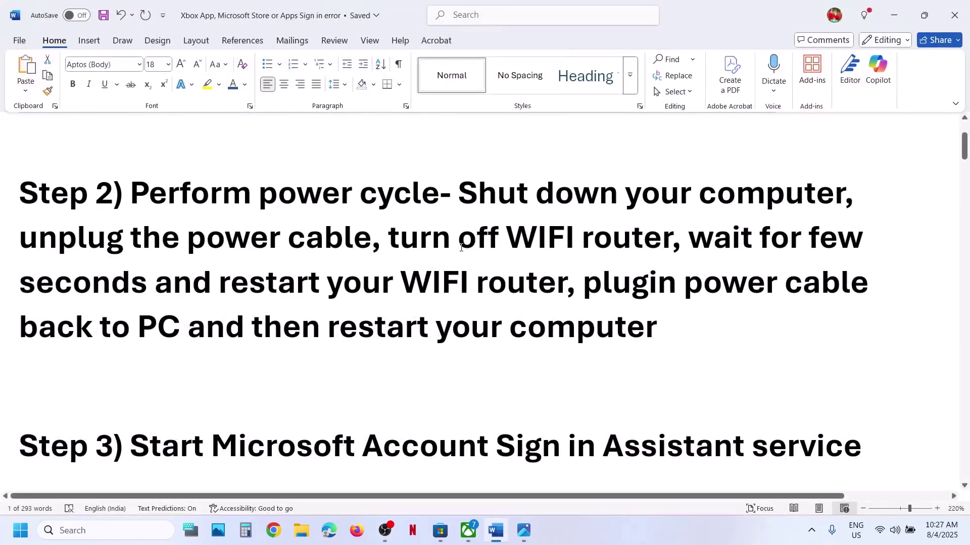
pyautogui.scroll(1, 484, 303)
pyautogui.press('super')
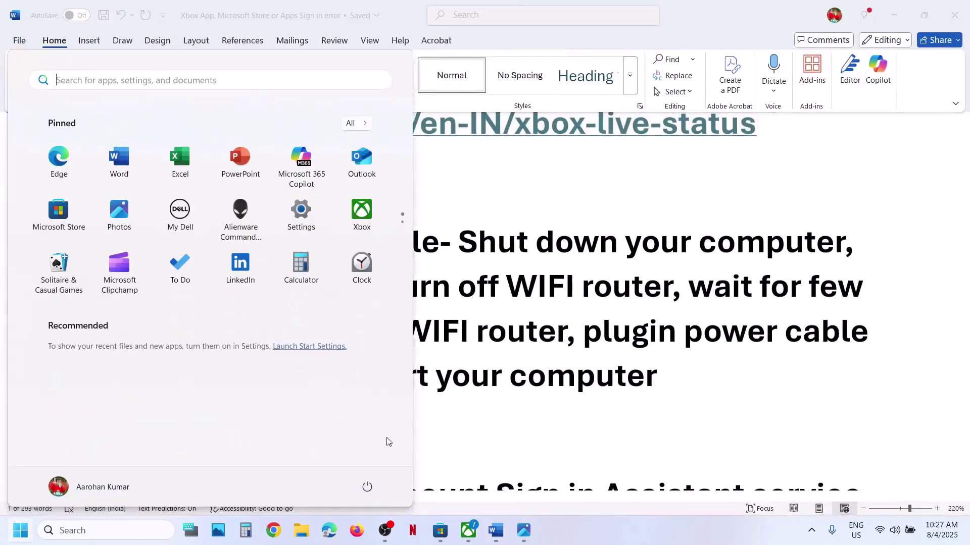
pyautogui.click(367, 485)
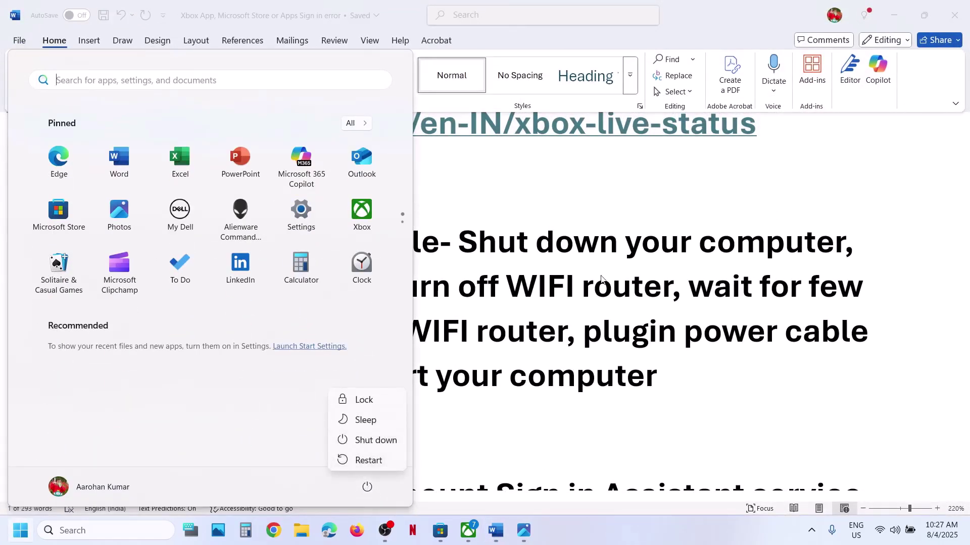
pyautogui.press('Escape')
pyautogui.press('Escape')
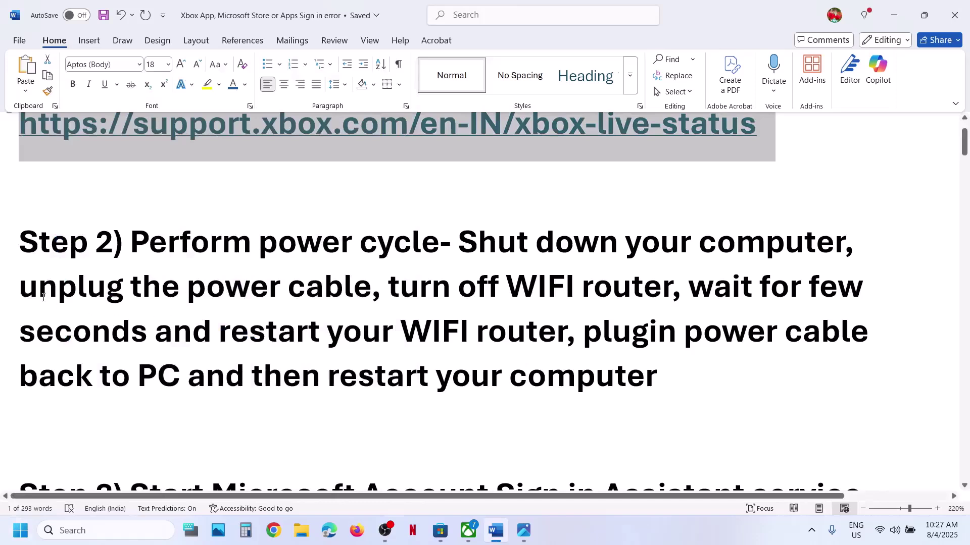
# Step: Read through the Step 2 power cycle instructions and the Step 3 heading about the Microsoft Account Sign in Assistant service
pyautogui.moveTo(44, 298); pyautogui.dragTo(355, 287)
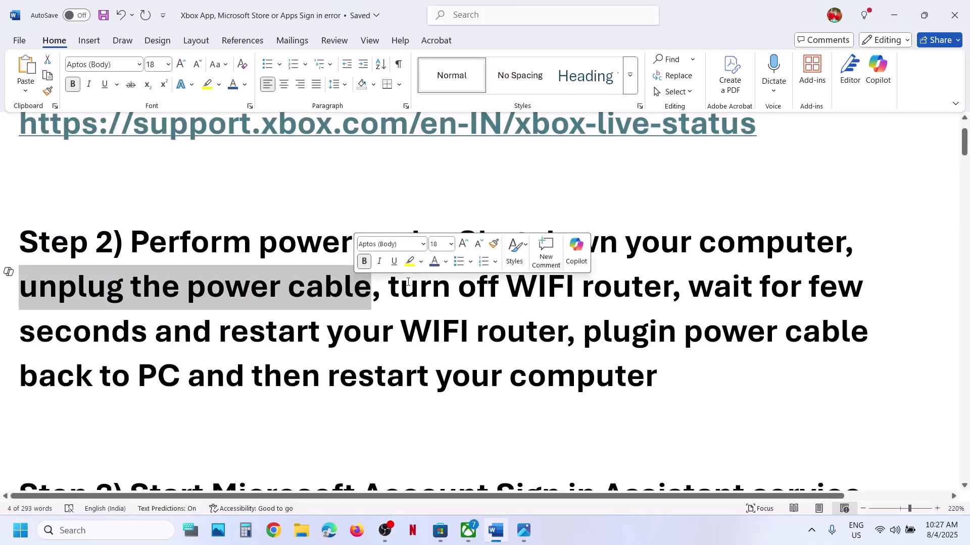
pyautogui.moveTo(389, 288); pyautogui.dragTo(624, 289)
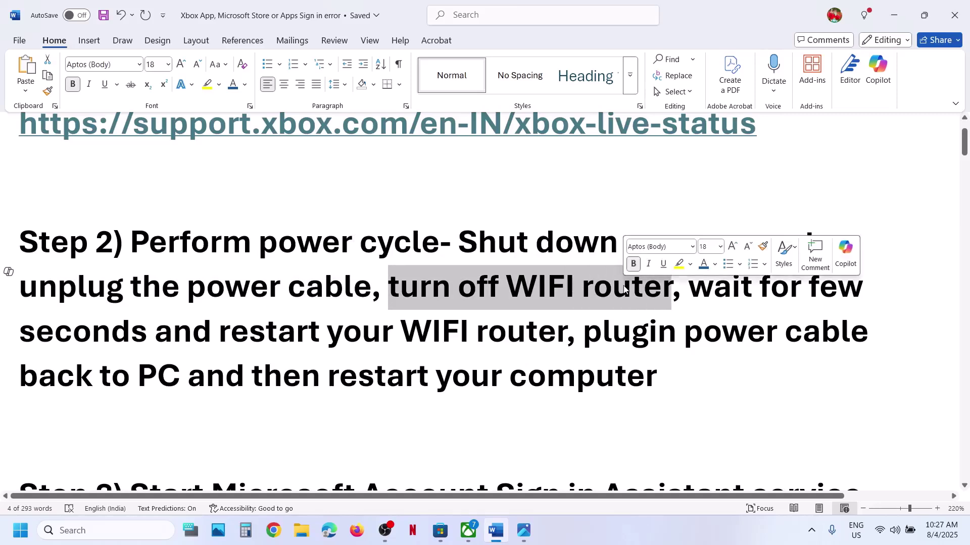
pyautogui.moveTo(689, 287); pyautogui.dragTo(180, 375)
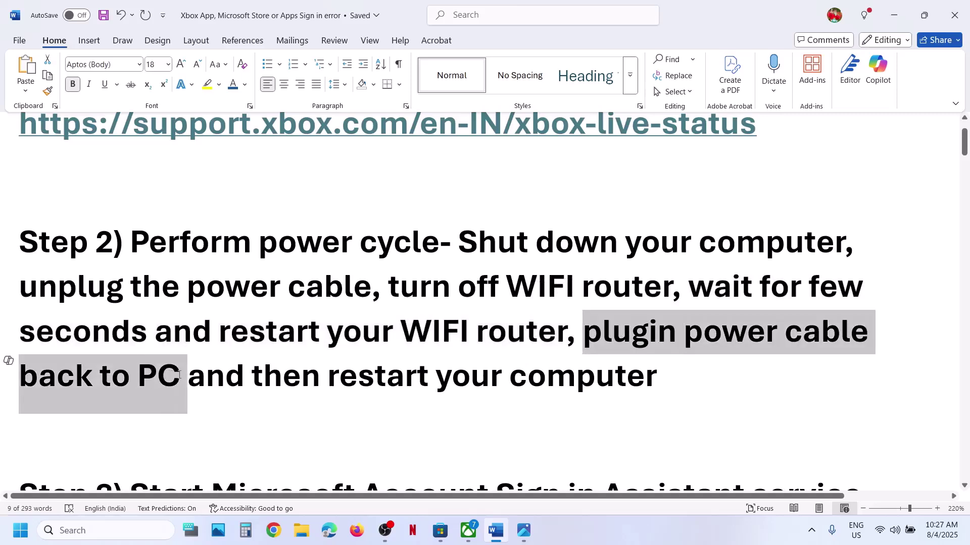
pyautogui.moveTo(252, 376); pyautogui.dragTo(667, 359)
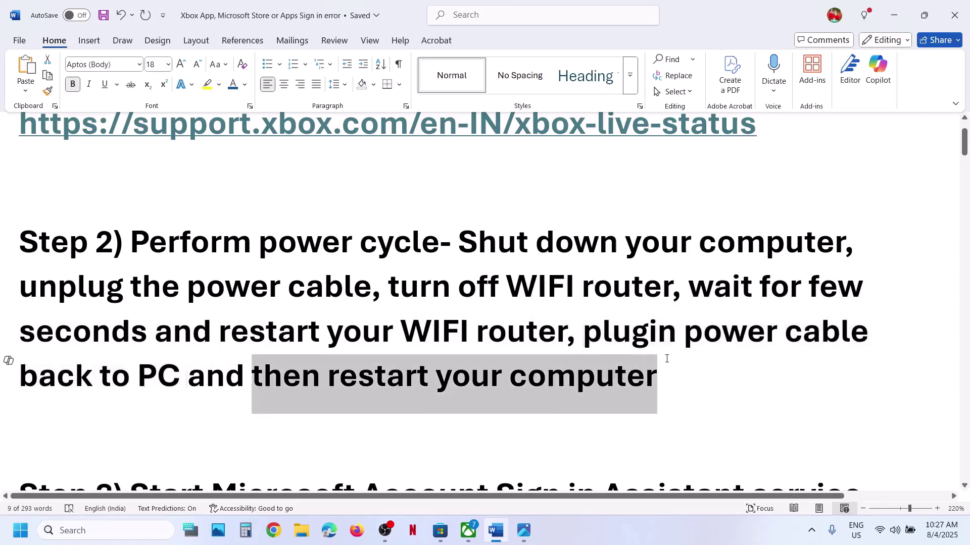
pyautogui.click(257, 286)
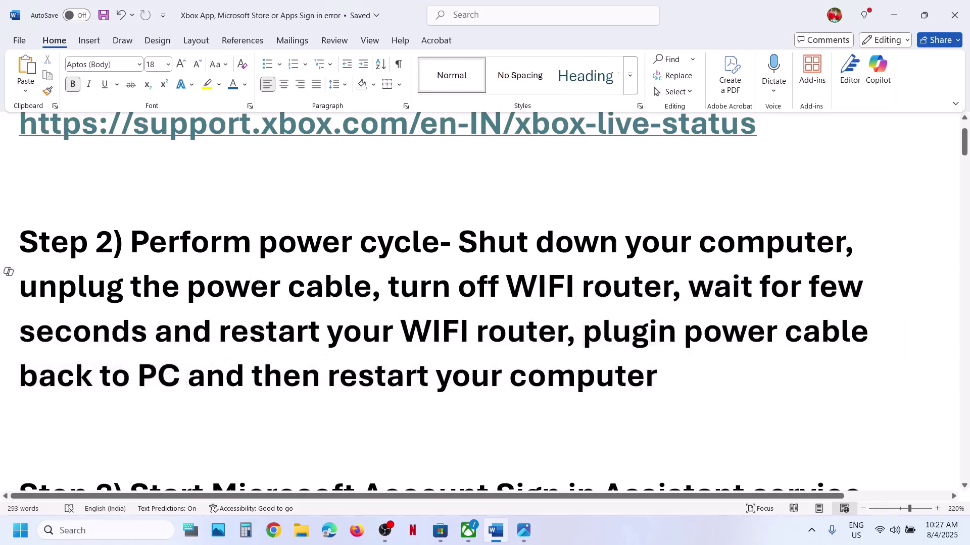
pyautogui.scroll(-3, 259, 285)
pyautogui.scroll(2, 206, 379)
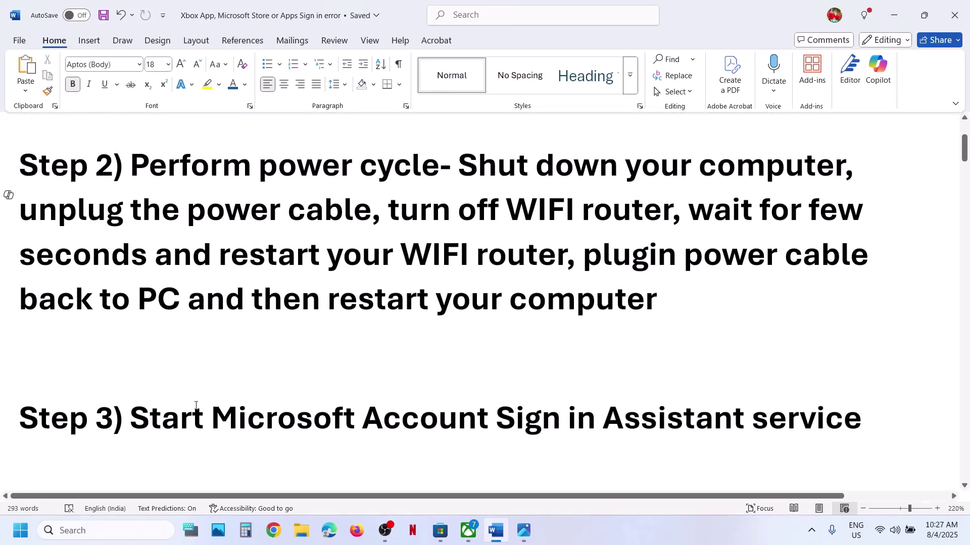
pyautogui.moveTo(196, 414); pyautogui.dragTo(747, 419)
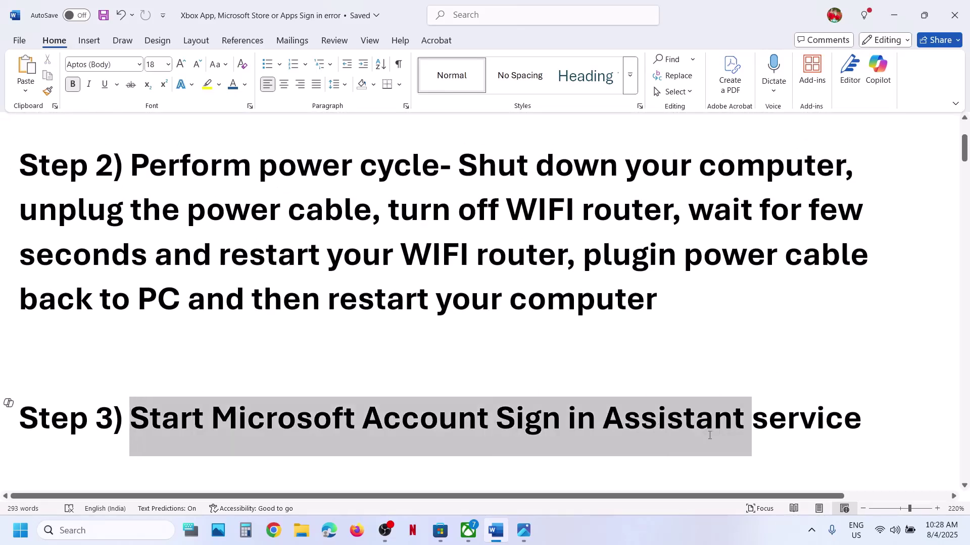
# Step: Open the Windows Services console and select the Microsoft Account Sign-in Assistant service
pyautogui.click(101, 525)
pyautogui.write('servic')
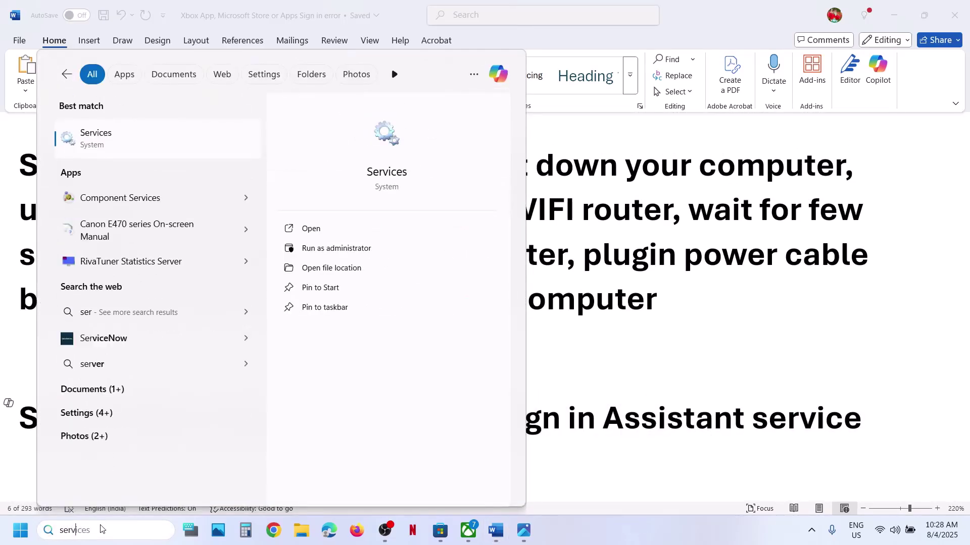
pyautogui.write('es')
pyautogui.press('Return')
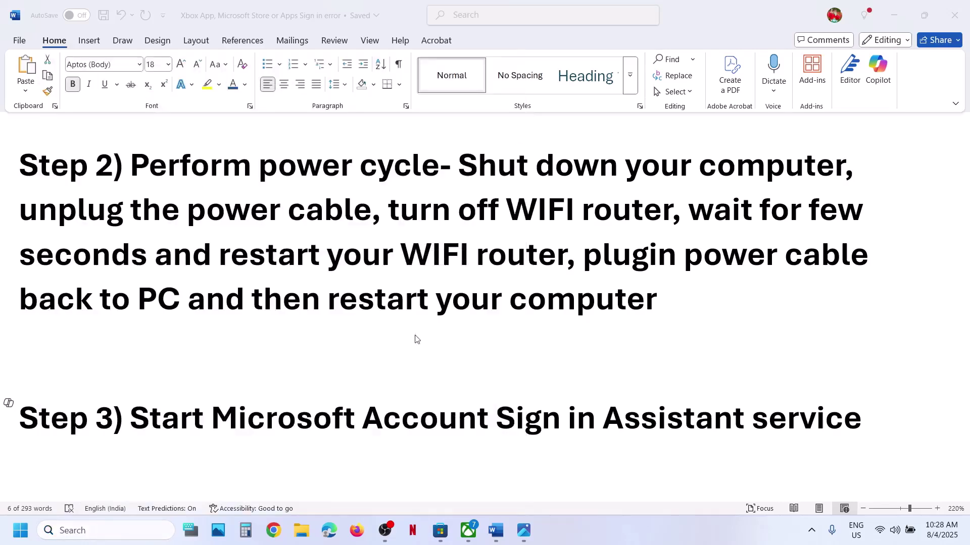
pyautogui.click(322, 243)
pyautogui.press('m')
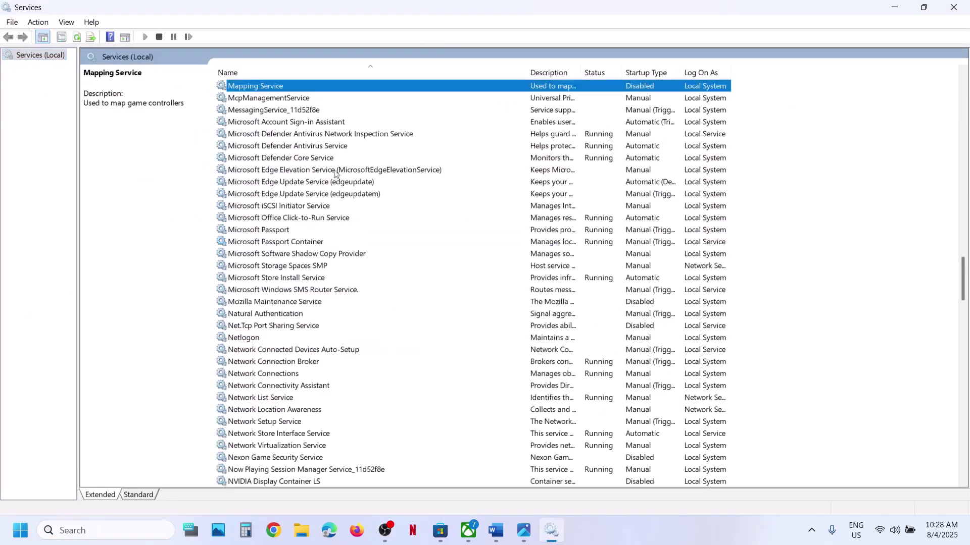
pyautogui.click(307, 123)
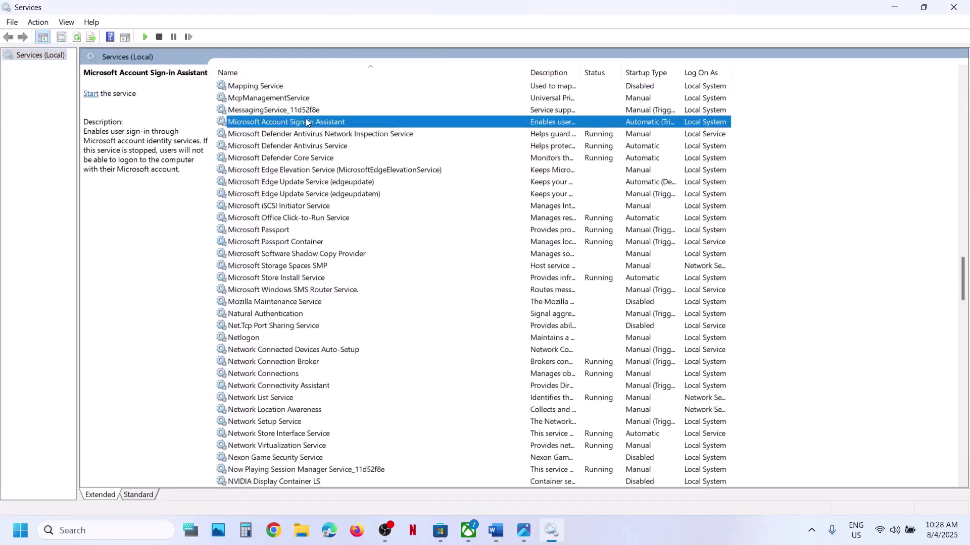
# Step: Set the Microsoft Account Sign-in Assistant startup type to Automatic, apply it and start the service
pyautogui.doubleClick(393, 126)
pyautogui.click(467, 251)
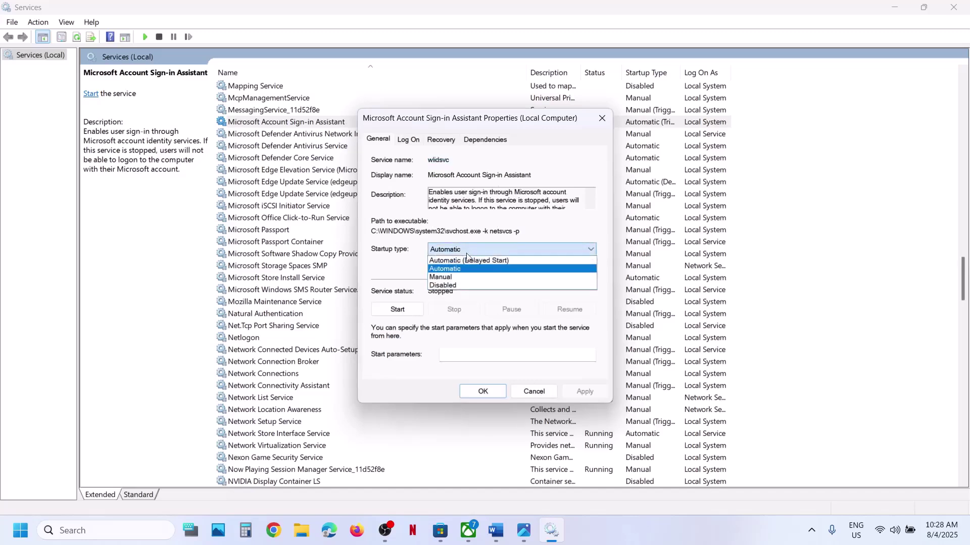
pyautogui.click(462, 270)
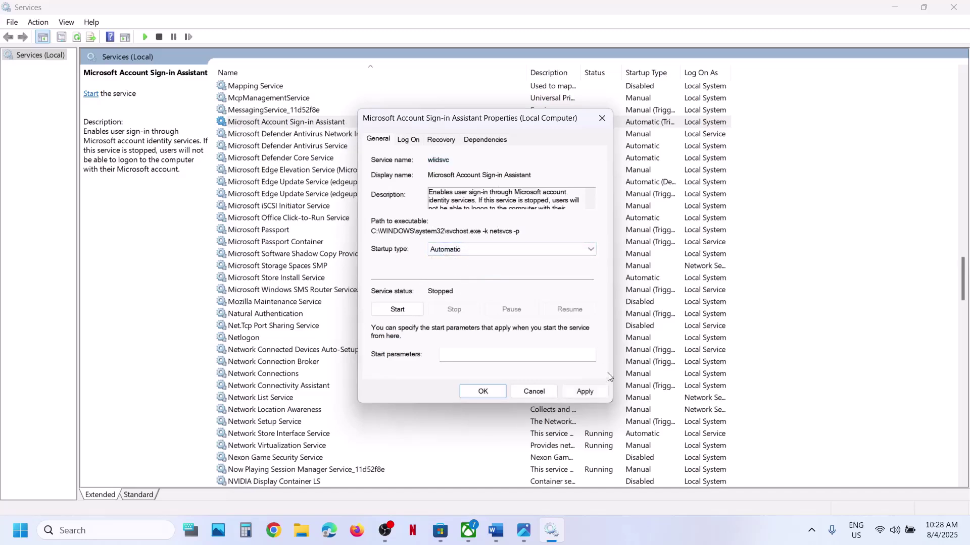
pyautogui.click(585, 391)
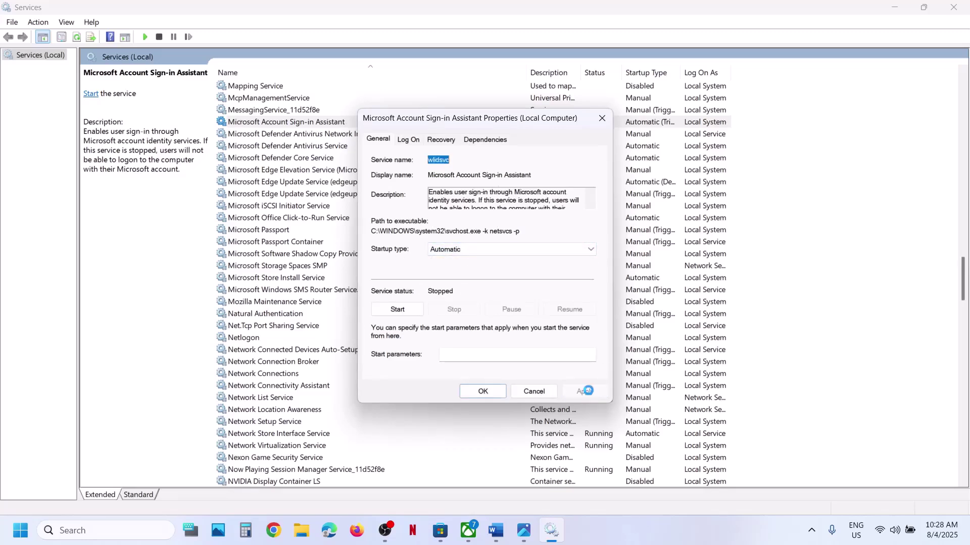
pyautogui.click(403, 315)
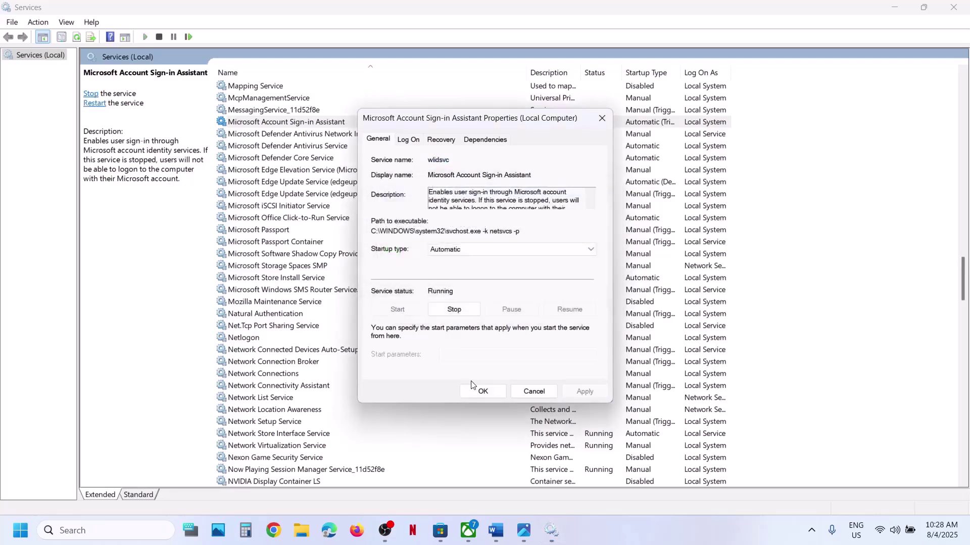
pyautogui.click(479, 391)
# Step: Restart the Microsoft Account Sign-in Assistant service
pyautogui.click(303, 120)
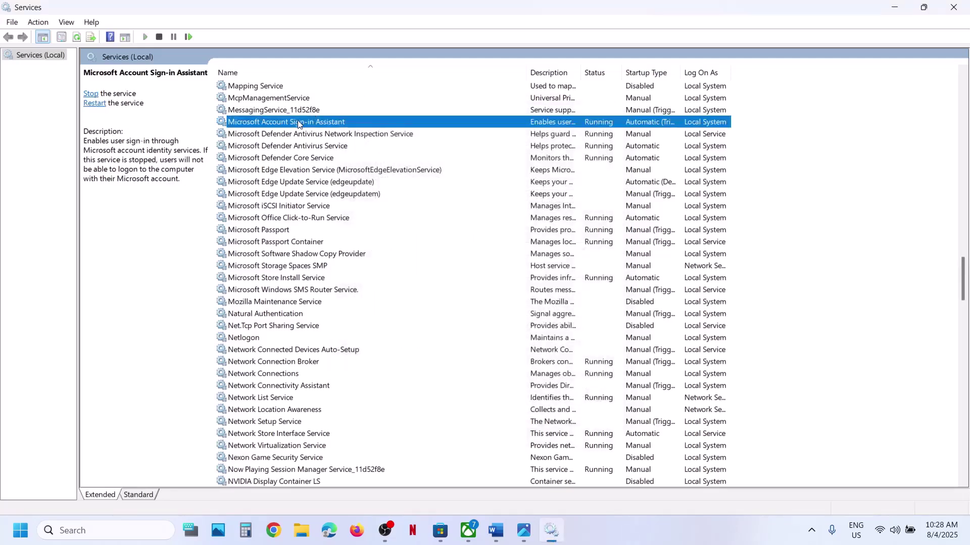
pyautogui.rightClick(299, 124)
pyautogui.click(343, 187)
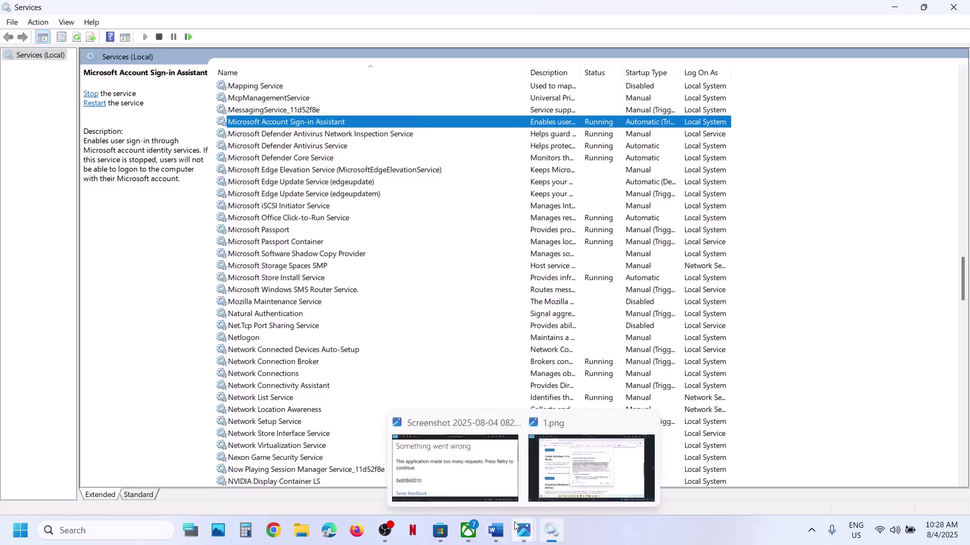
# Step: Switch to the Word troubleshooting document, read Step 4 about restarting the PC, and view the Windows restart option without choosing it
pyautogui.moveTo(495, 534)
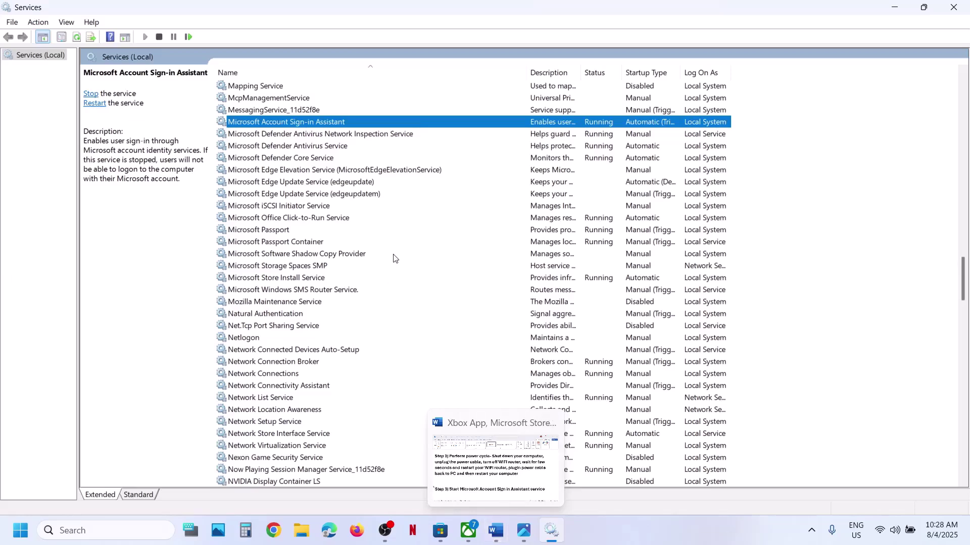
pyautogui.click(489, 532)
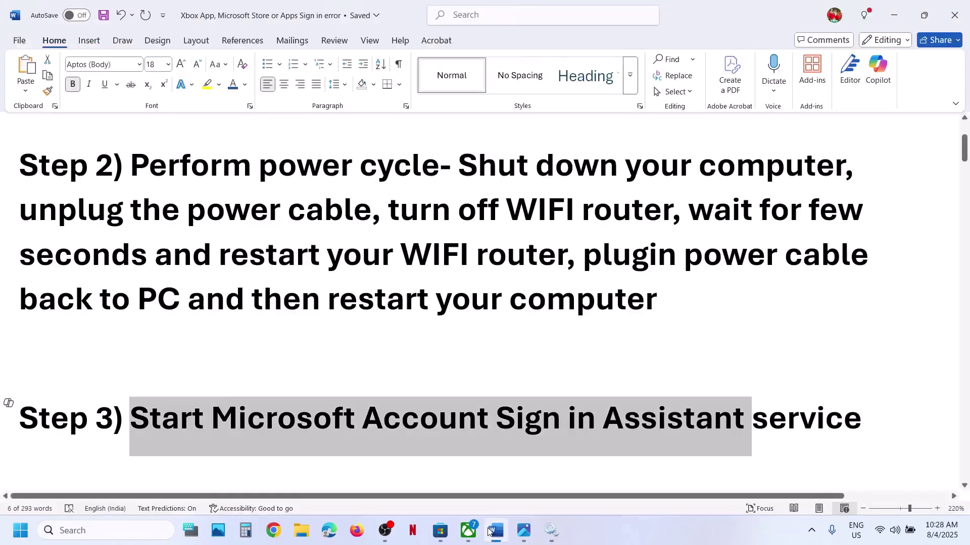
pyautogui.scroll(-3, 378, 365)
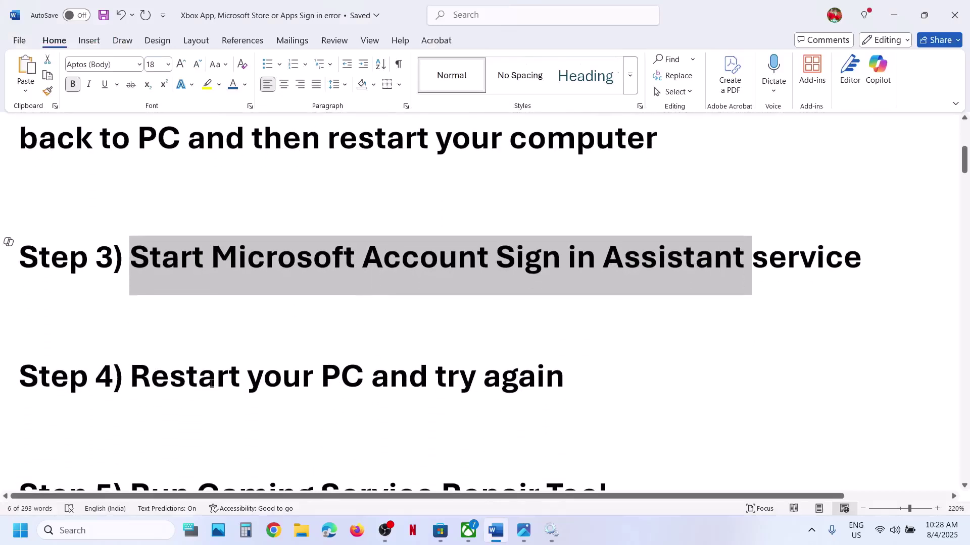
pyautogui.moveTo(132, 376); pyautogui.dragTo(564, 376)
pyautogui.press('super')
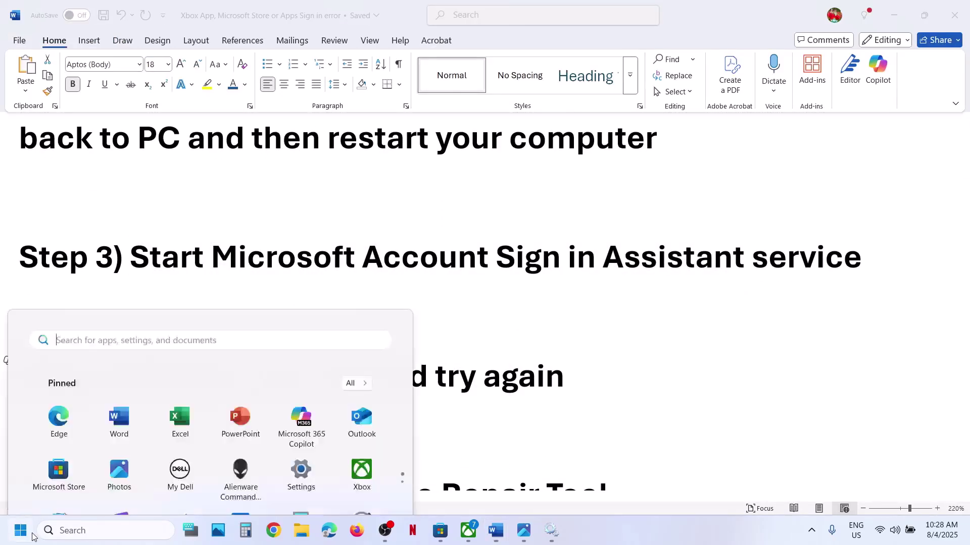
pyautogui.click(367, 487)
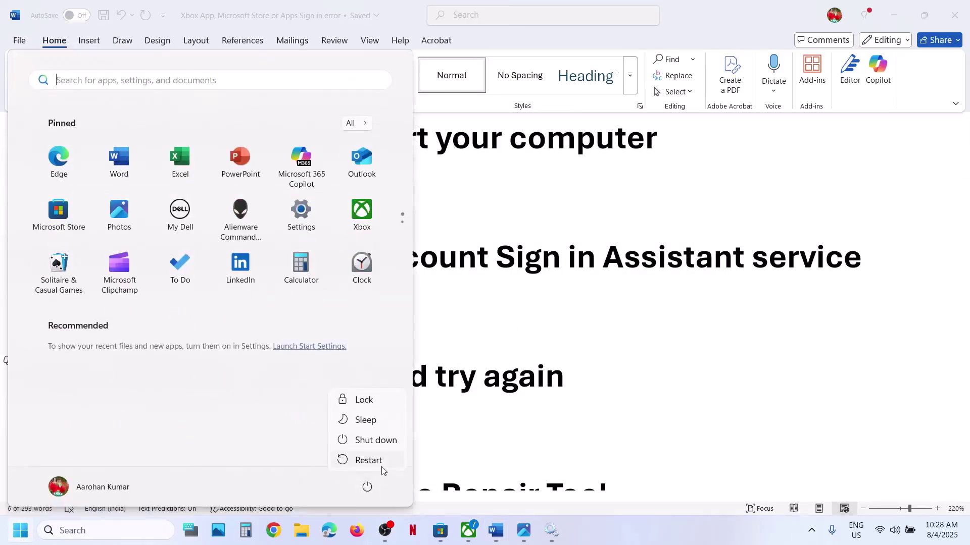
pyautogui.click(564, 373)
# Step: Copy "Gaming Service Repair Tool" from Step 5 of the document and search for it in Chrome
pyautogui.scroll(-3, 564, 373)
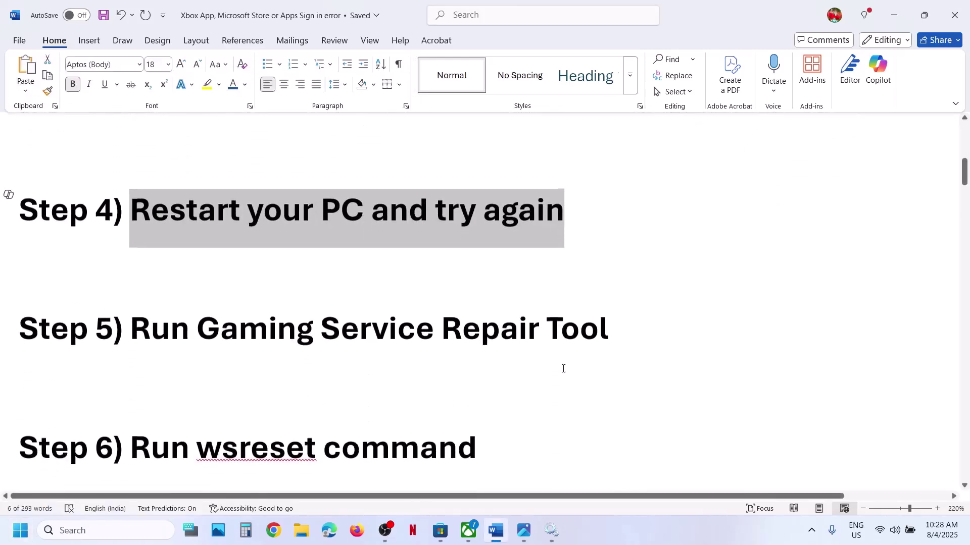
pyautogui.scroll(1, 563, 368)
pyautogui.moveTo(623, 357); pyautogui.dragTo(226, 347)
pyautogui.hotkey('ctrl', 'c')
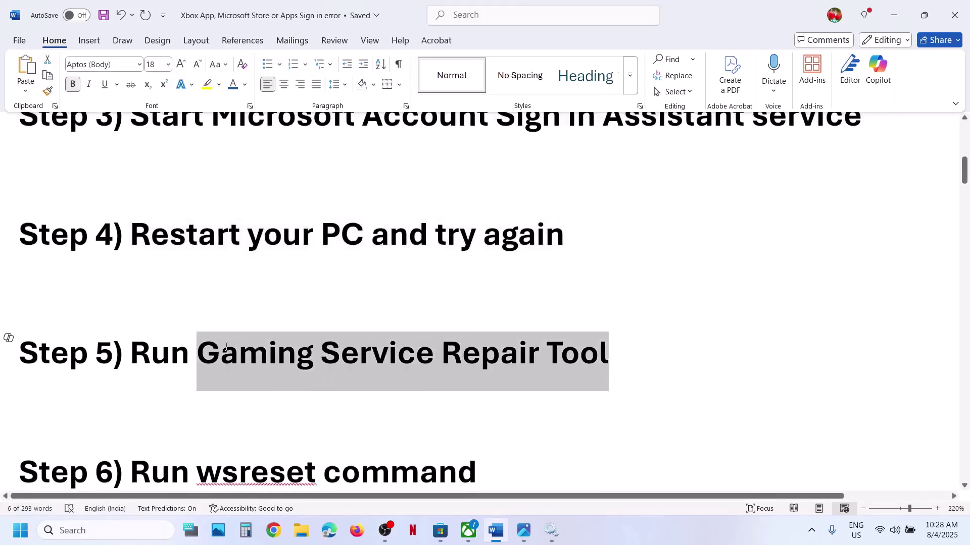
pyautogui.press('super+4')
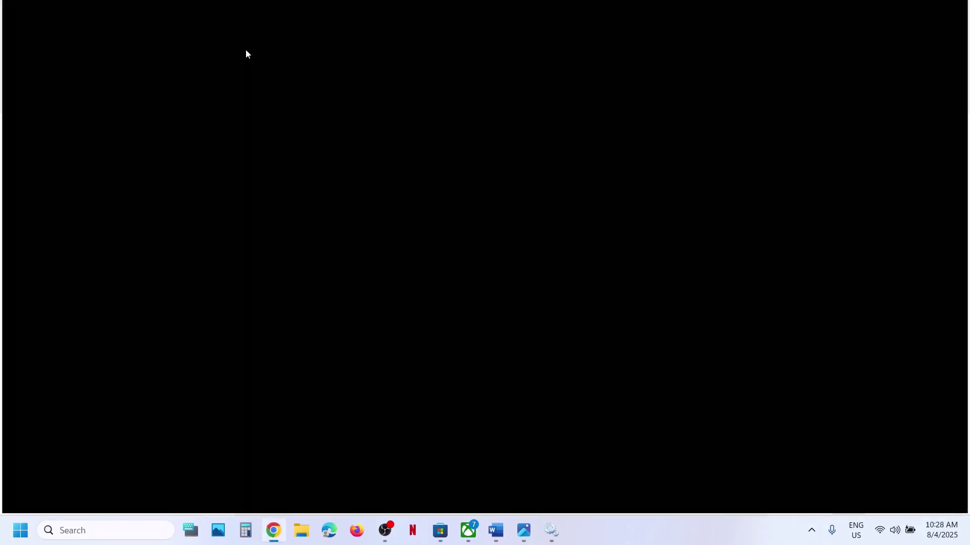
pyautogui.hotkey('ctrl', 'v')
pyautogui.press('Return')
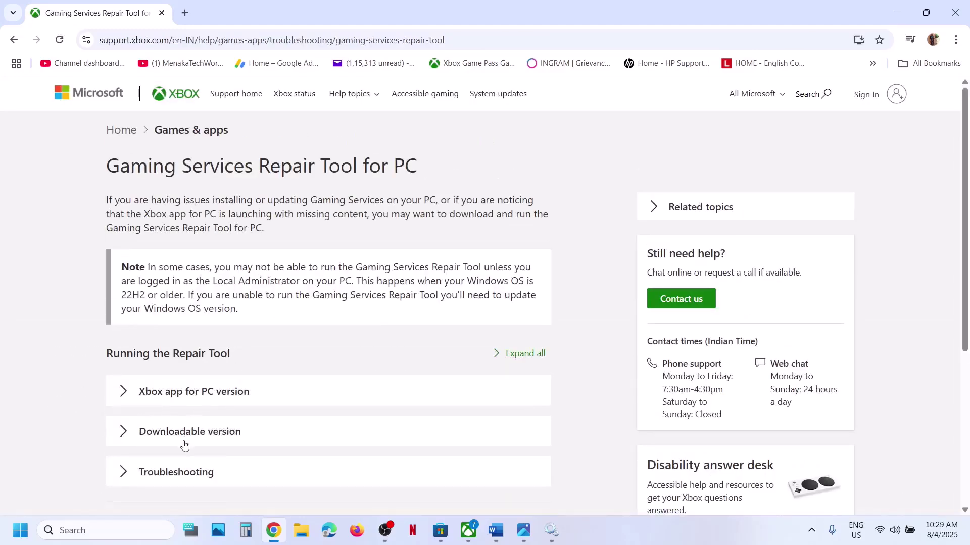
# Step: Expand the Downloadable version section of the Xbox support page and download the Gaming Services Repair Tool for PC
pyautogui.scroll(-2, 197, 409)
pyautogui.click(188, 429)
pyautogui.scroll(-10, 187, 431)
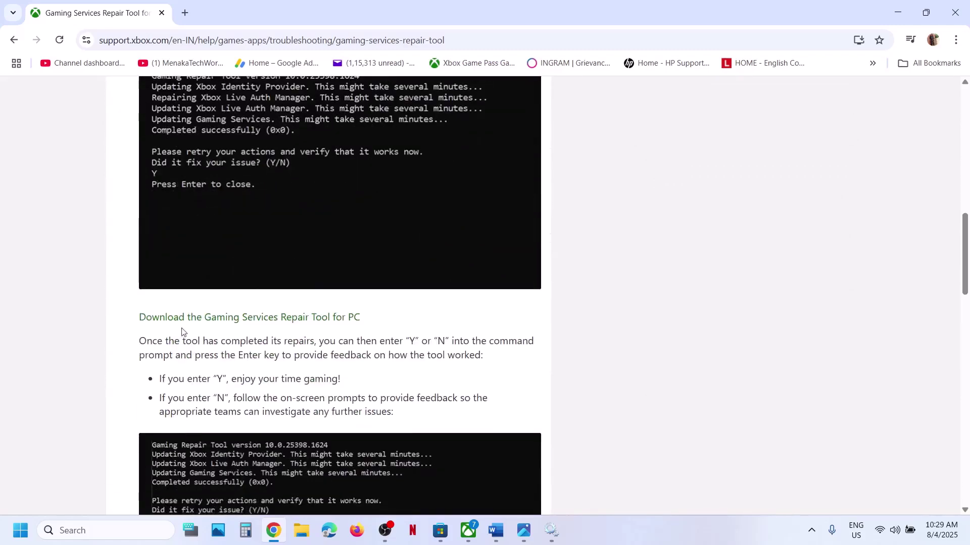
pyautogui.click(244, 319)
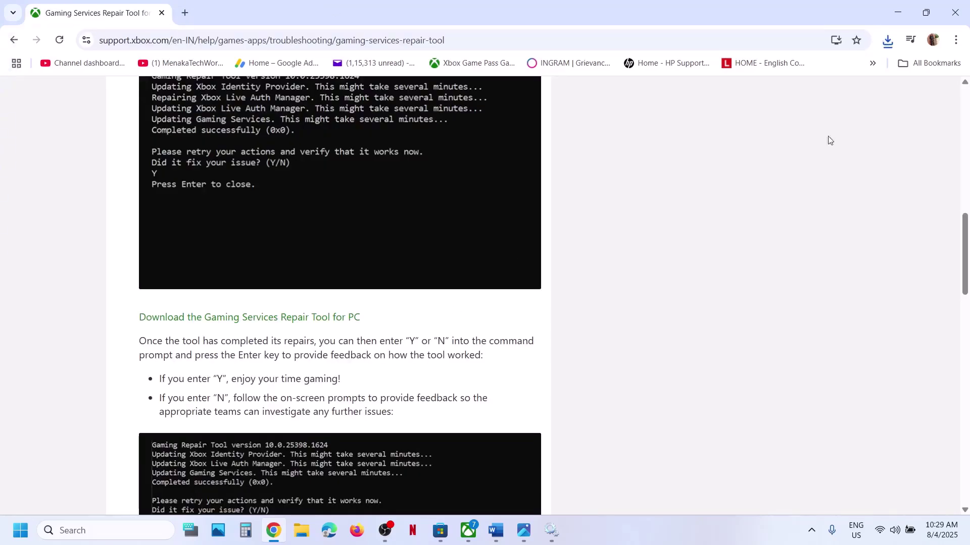
# Step: Run the downloaded GamingRepairTool with permission to make changes, let the repairs complete, and close its window
pyautogui.click(780, 74)
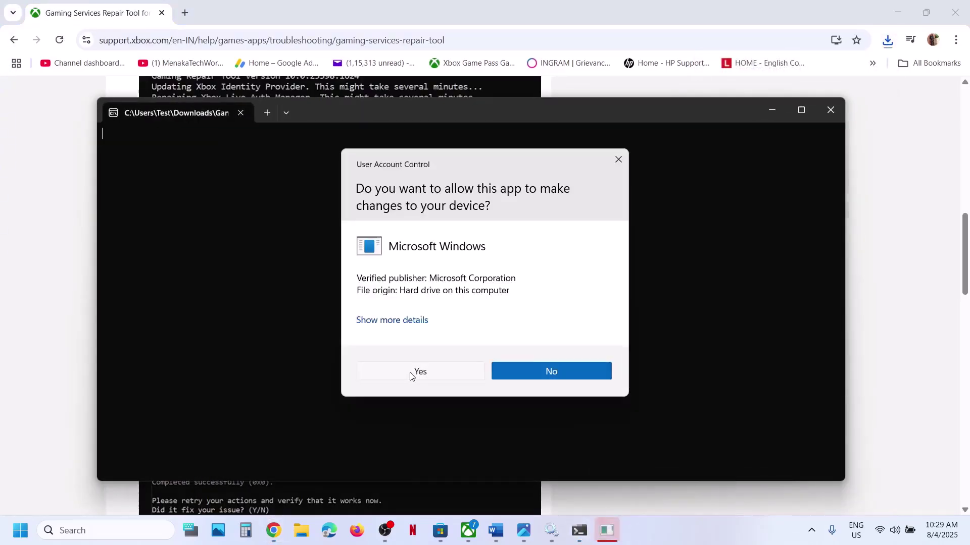
pyautogui.click(410, 374)
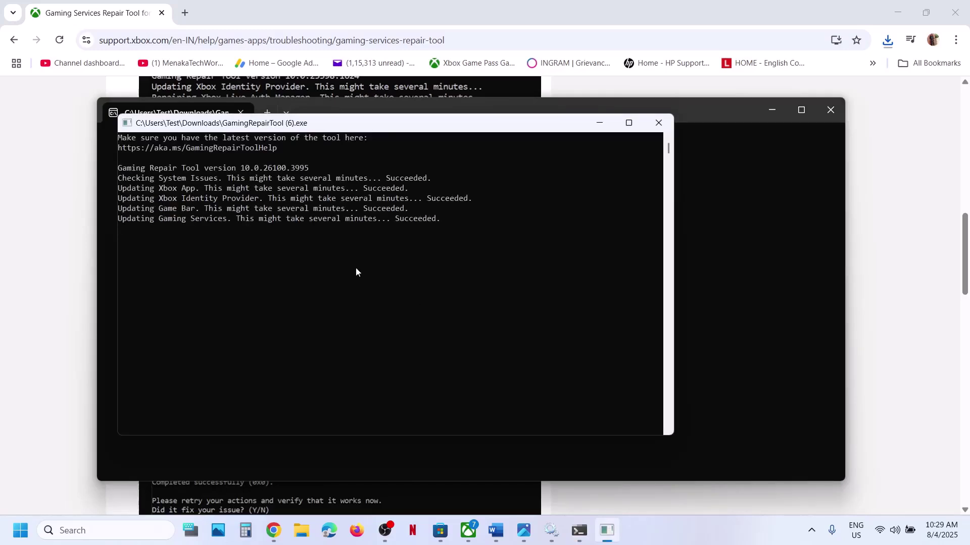
pyautogui.moveTo(263, 231); pyautogui.dragTo(116, 233)
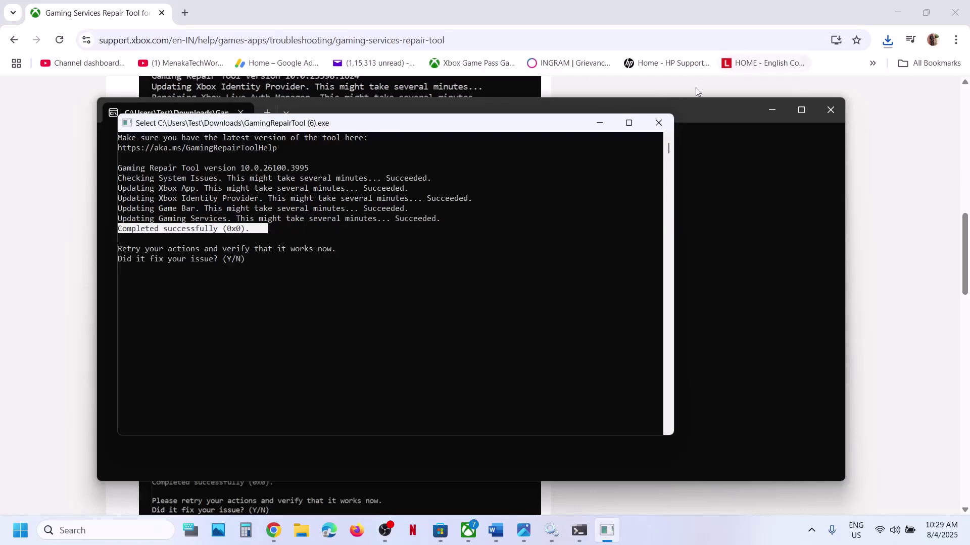
pyautogui.click(658, 123)
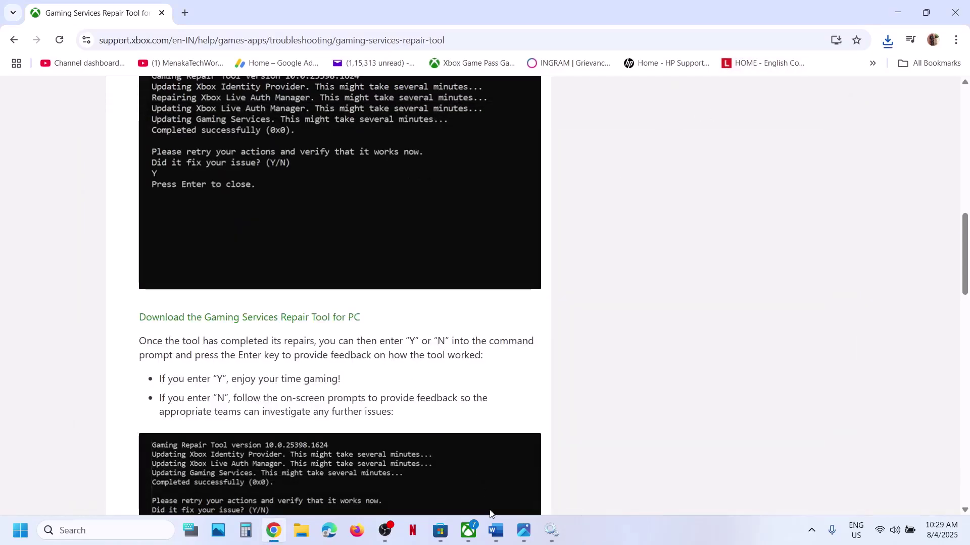
# Step: Copy "wsreset" from Step 6 of the Word document and run it as a command through Windows search
pyautogui.click(496, 530)
pyautogui.scroll(-1, 355, 356)
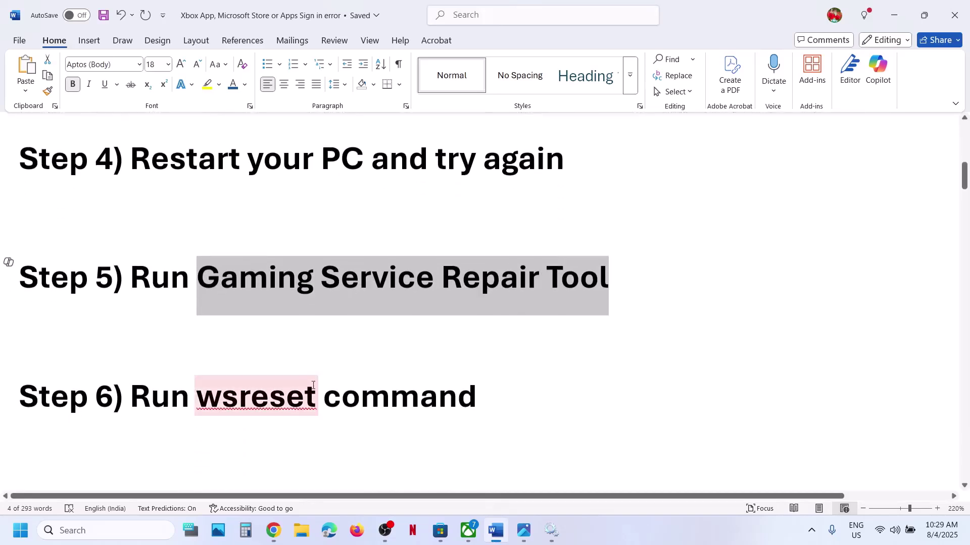
pyautogui.doubleClick(266, 404)
pyautogui.hotkey('ctrl', 'c')
pyautogui.click(57, 534)
pyautogui.hotkey('ctrl', 'v')
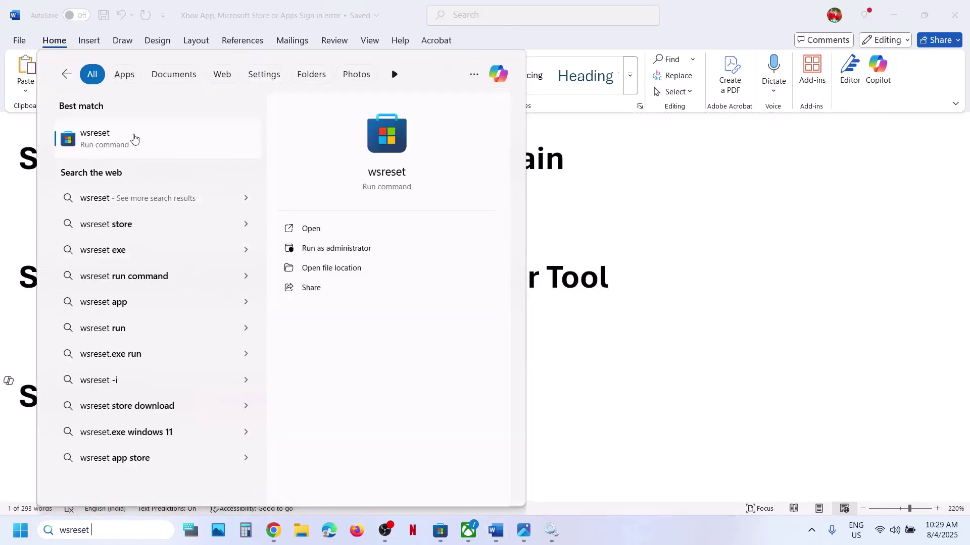
pyautogui.click(125, 146)
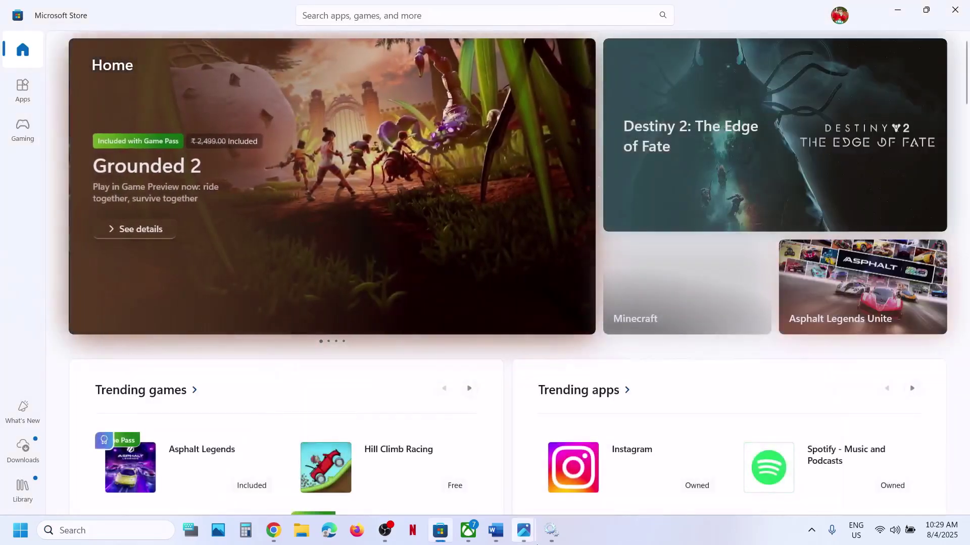
# Step: Return to the Word document and read Step 7 about deleting the contents of the TokenBroker folder
pyautogui.click(503, 533)
pyautogui.scroll(-5, 321, 346)
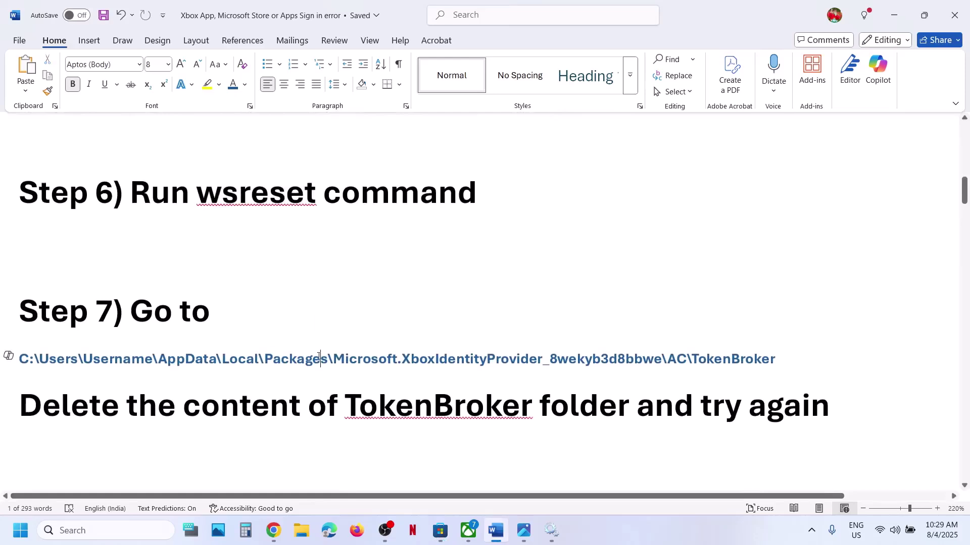
pyautogui.doubleClick(319, 357)
# Step: Open File Explorer and browse to the C:\Users\Test folder
pyautogui.click(300, 536)
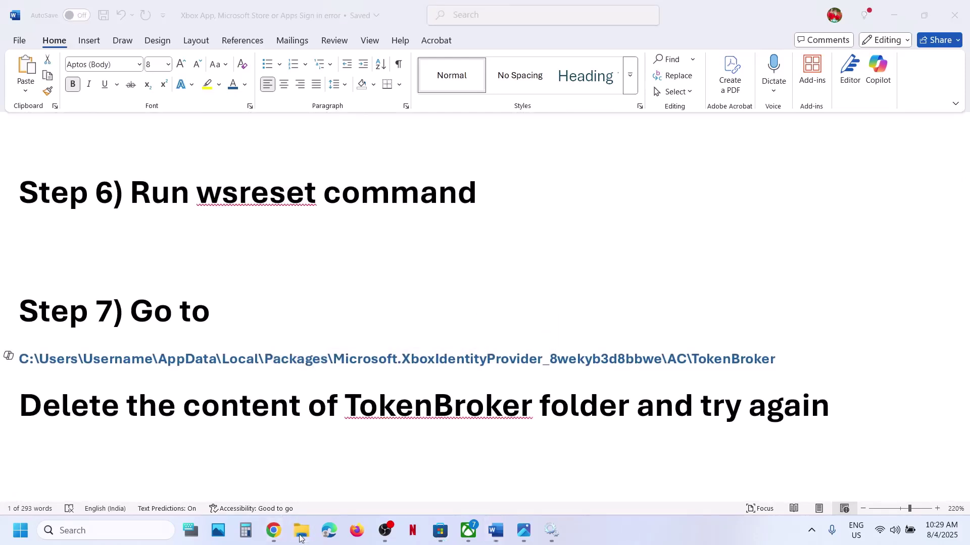
pyautogui.click(61, 268)
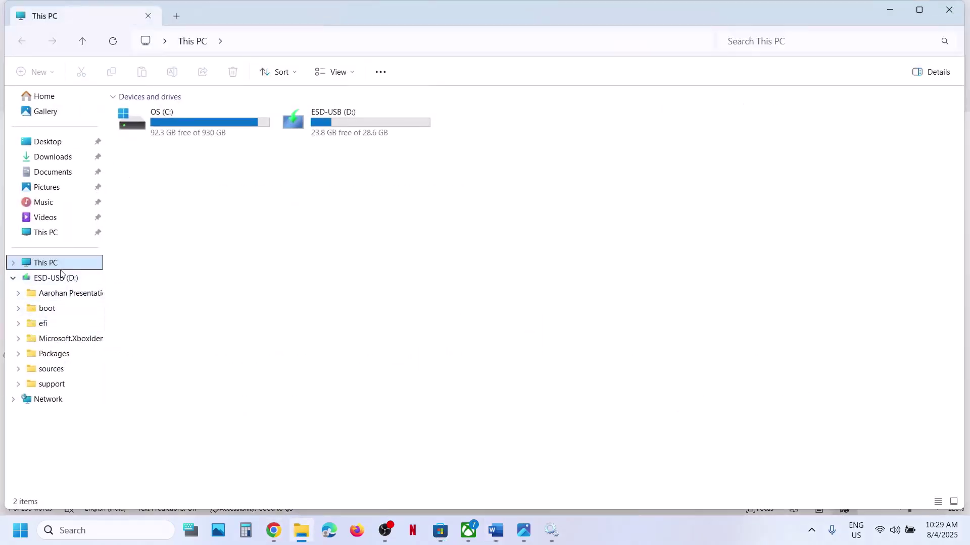
pyautogui.doubleClick(202, 133)
pyautogui.scroll(-1, 167, 353)
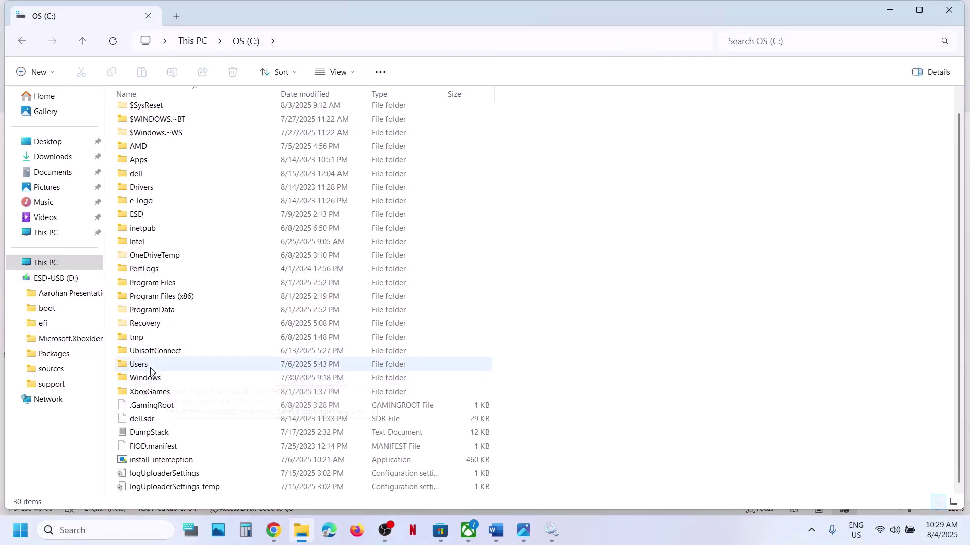
pyautogui.doubleClick(152, 366)
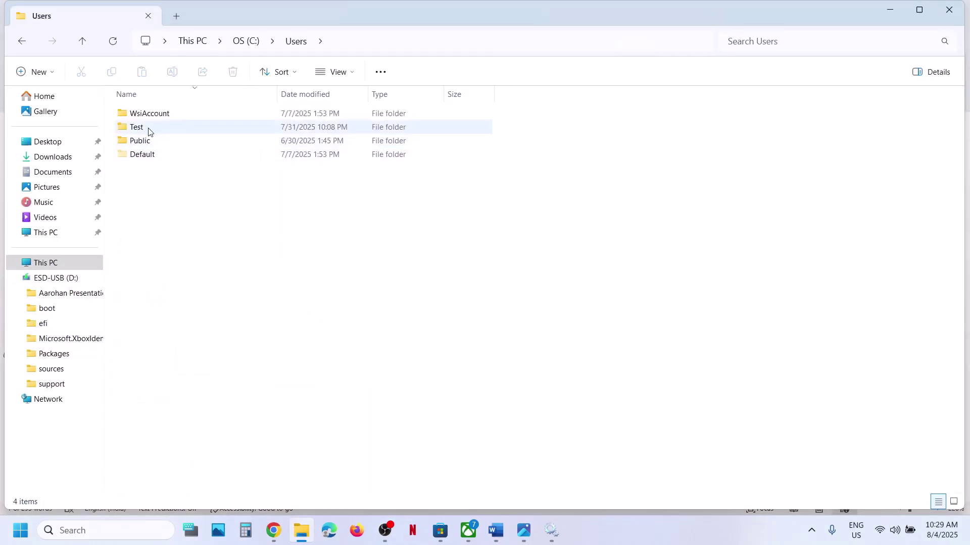
pyautogui.doubleClick(150, 132)
# Step: Check the hidden items display option for the AppData folder, and open AppData\Local\Packages
pyautogui.click(157, 157)
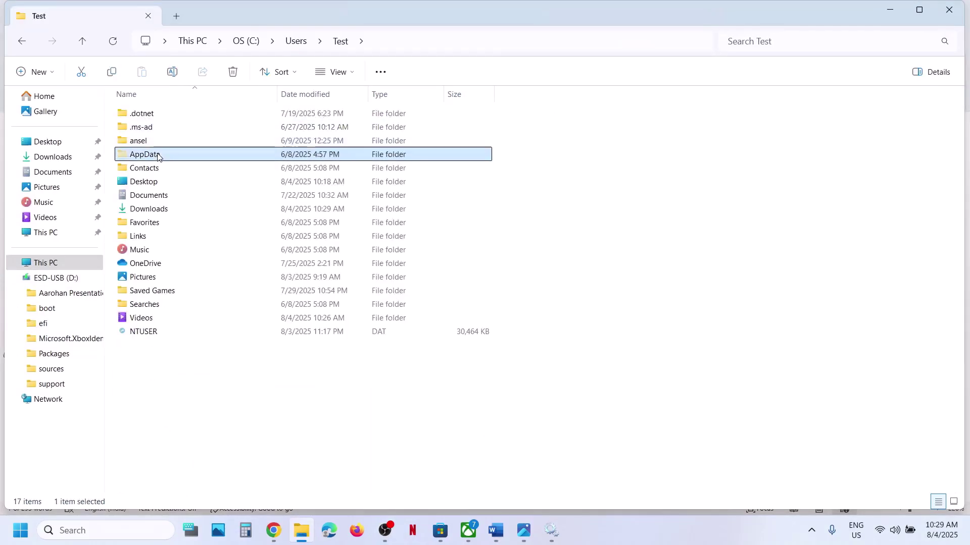
pyautogui.click(354, 72)
pyautogui.moveTo(346, 302)
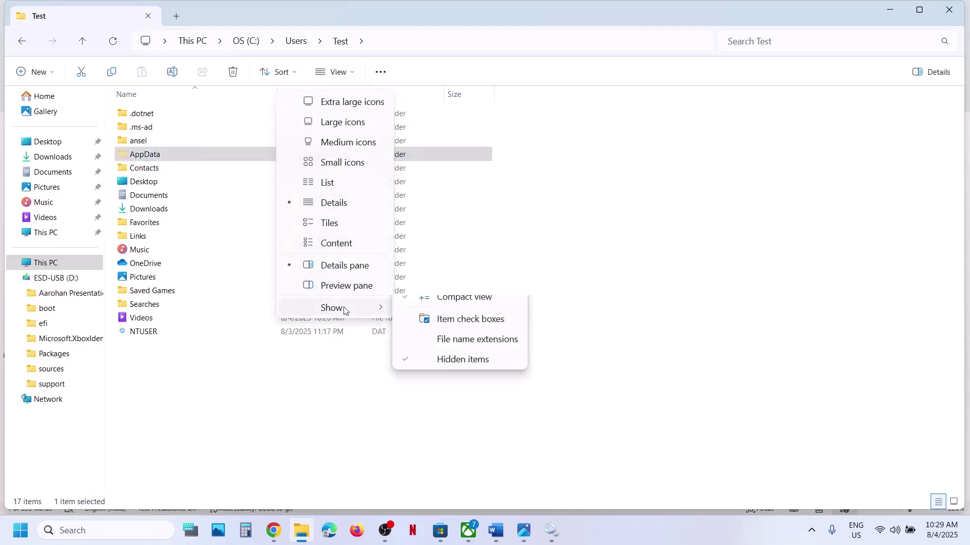
pyautogui.click(186, 155)
pyautogui.doubleClick(185, 156)
pyautogui.doubleClick(148, 118)
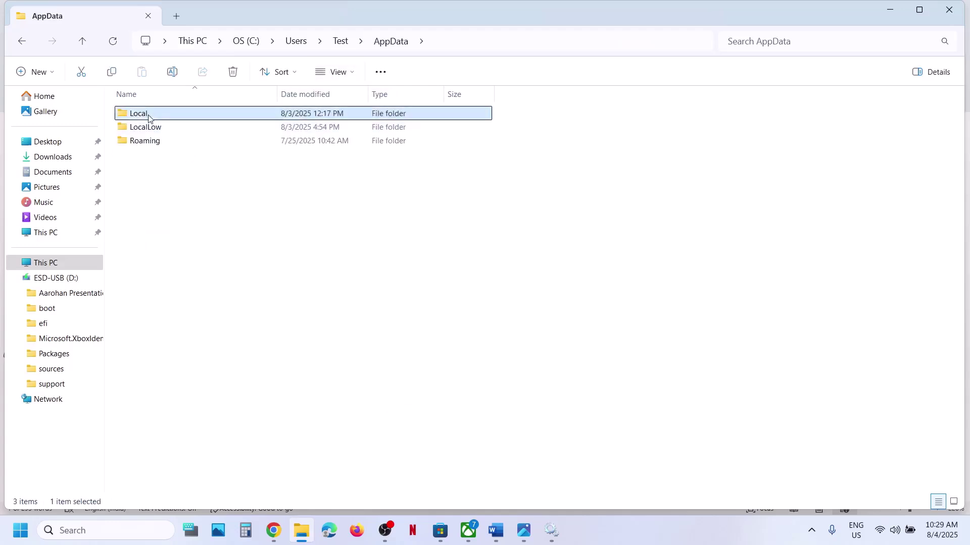
pyautogui.doubleClick(168, 172)
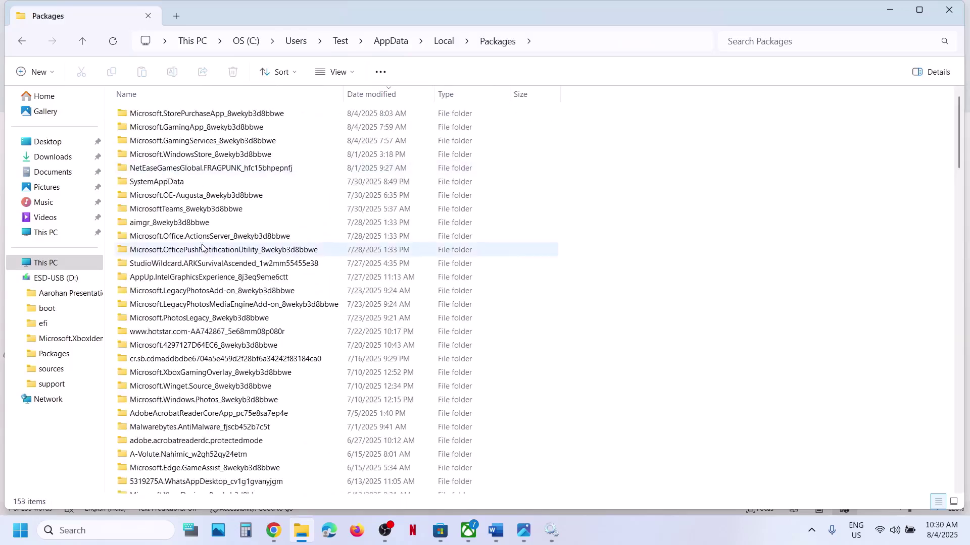
# Step: Sort the Packages folder by name and open the Microsoft.XboxIdentityProvider_8wekyb3d8bbwe folder
pyautogui.click(211, 94)
pyautogui.scroll(-6, 176, 356)
pyautogui.scroll(-20, 176, 355)
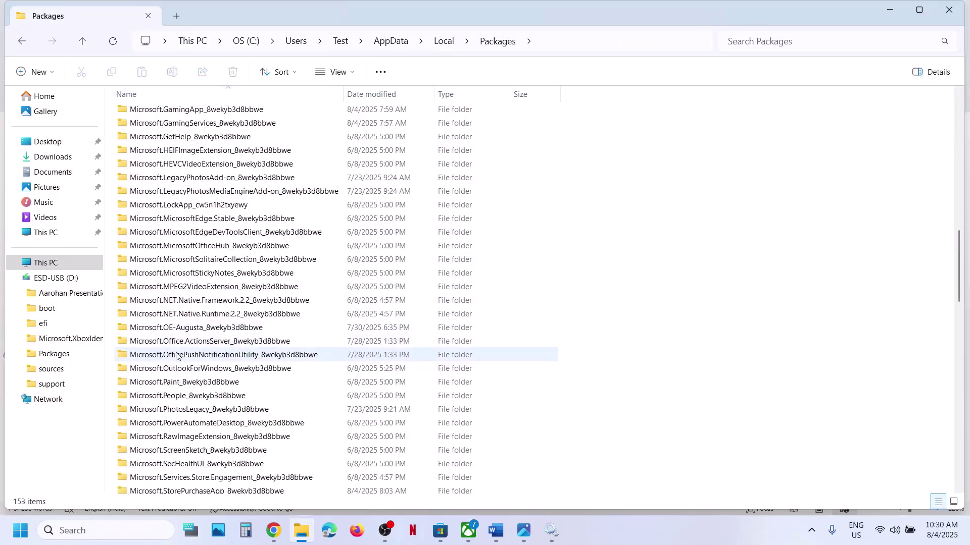
pyautogui.scroll(-4, 176, 355)
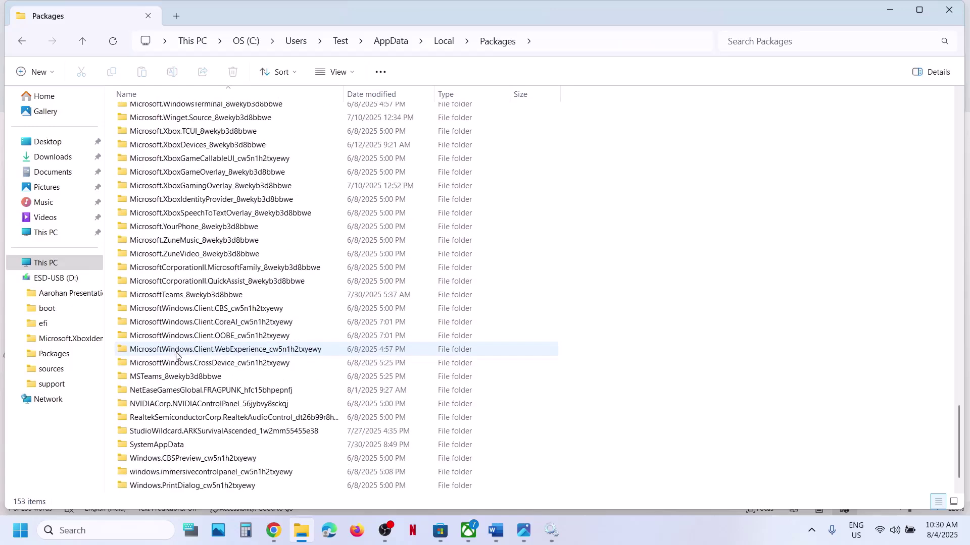
pyautogui.scroll(1, 243, 313)
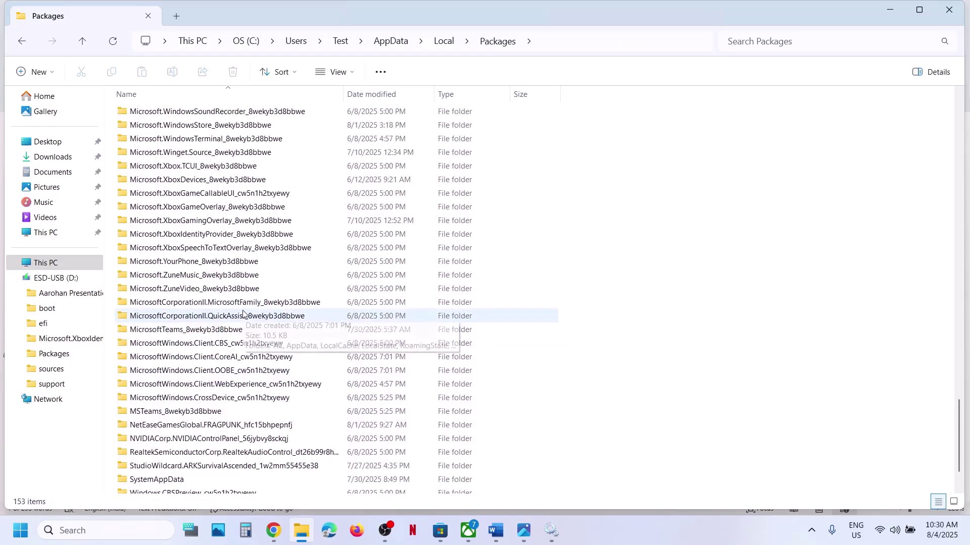
pyautogui.click(215, 240)
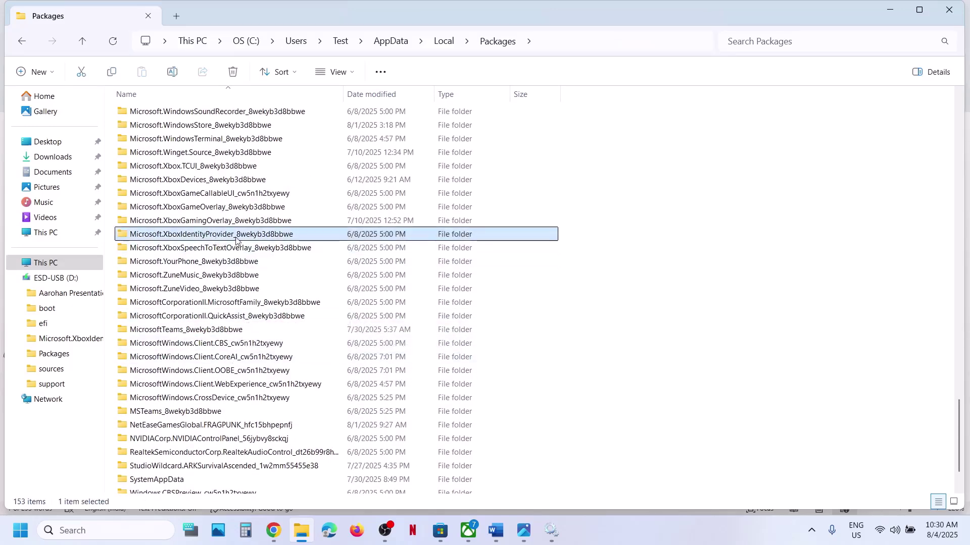
pyautogui.scroll(2, 237, 242)
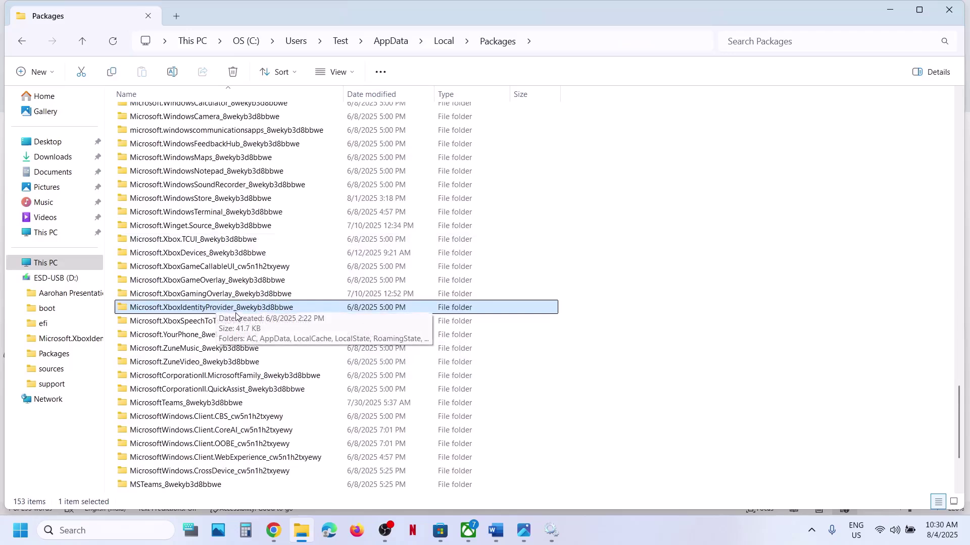
pyautogui.doubleClick(193, 308)
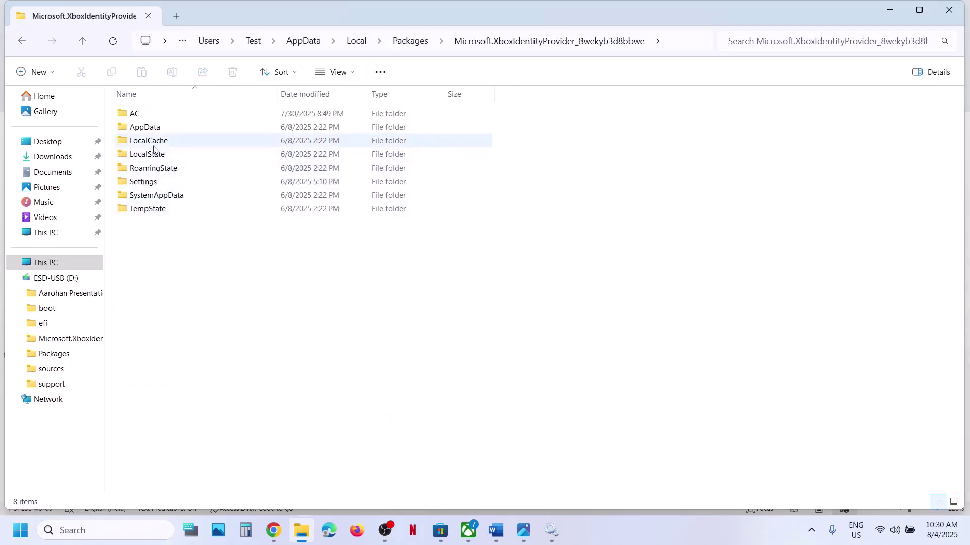
# Step: Open the AC\TokenBroker folder, select its Accounts and Cache folders, and show the actions available for them
pyautogui.click(138, 115)
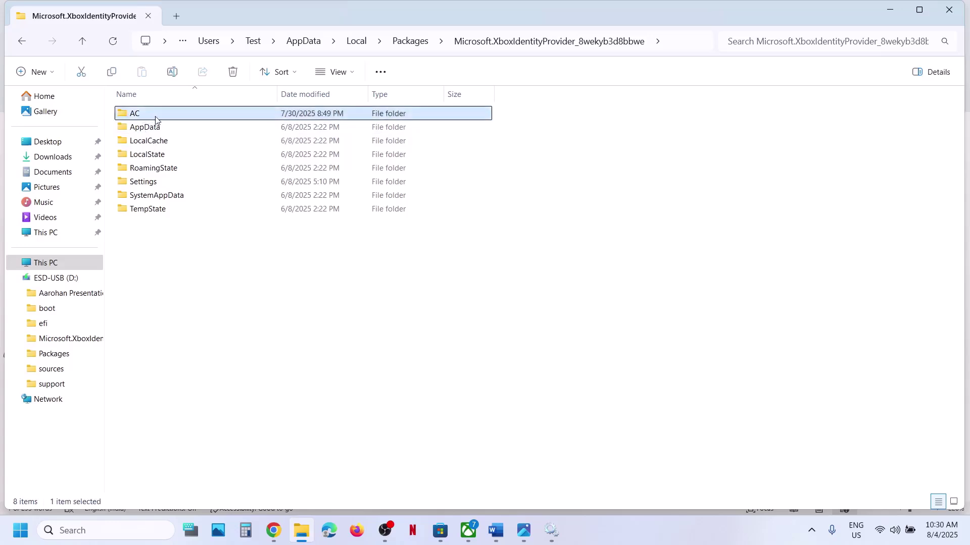
pyautogui.doubleClick(153, 119)
pyautogui.click(158, 142)
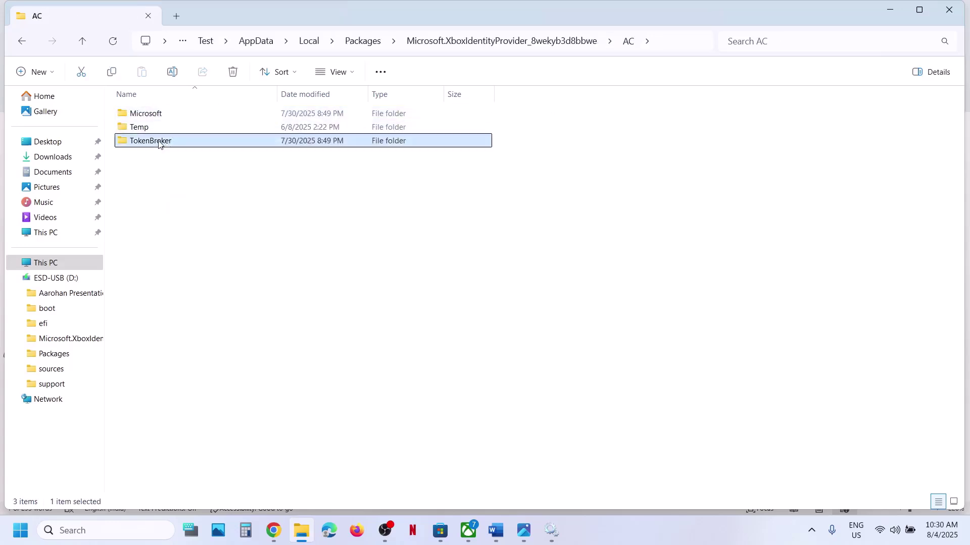
pyautogui.doubleClick(178, 145)
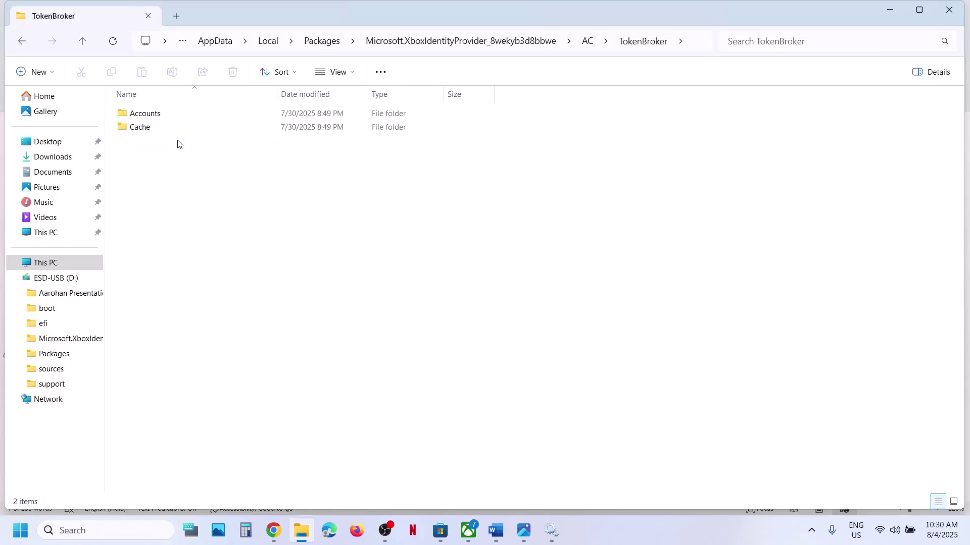
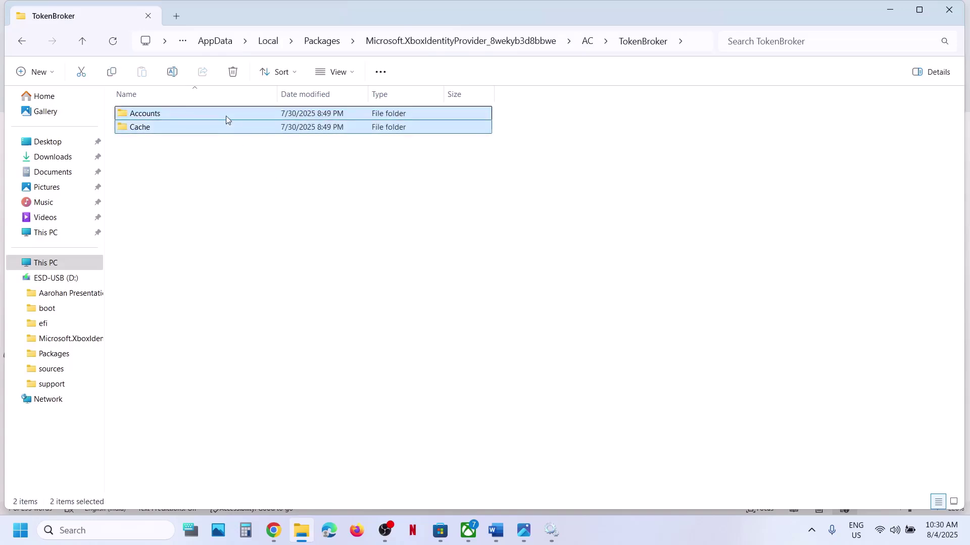
pyautogui.rightClick(227, 117)
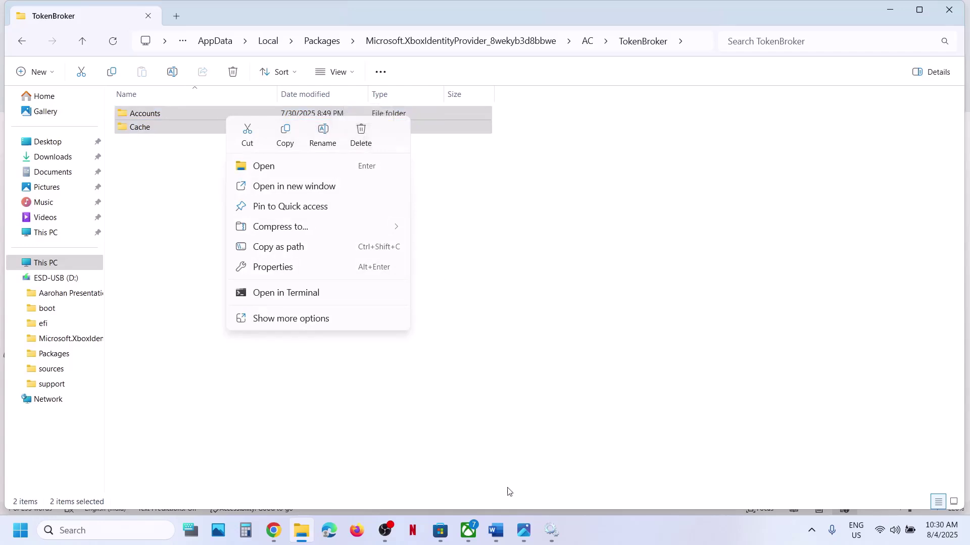
# Step: Switch to the Word document and read the end of Step 7 and Step 8 about turning off automatic sign-in
pyautogui.click(495, 530)
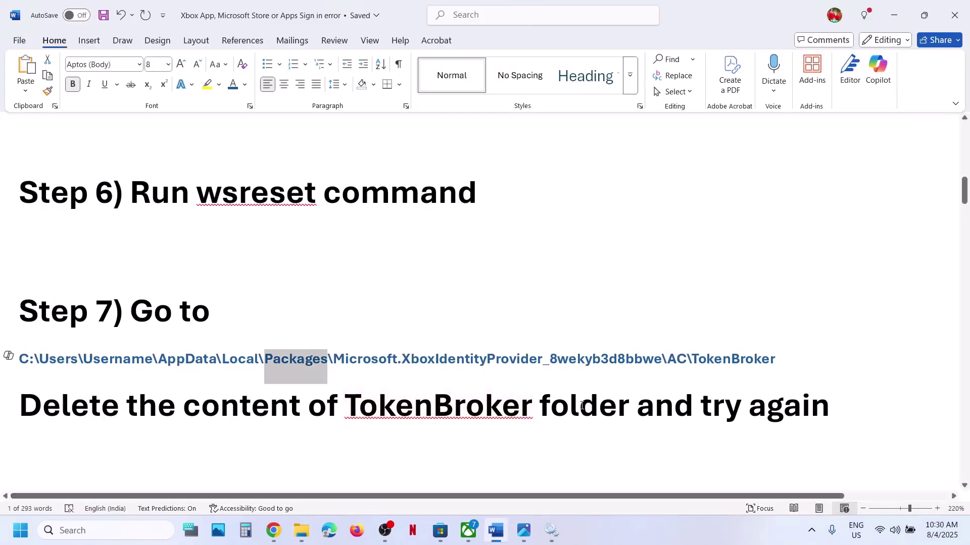
pyautogui.moveTo(555, 407); pyautogui.dragTo(714, 425)
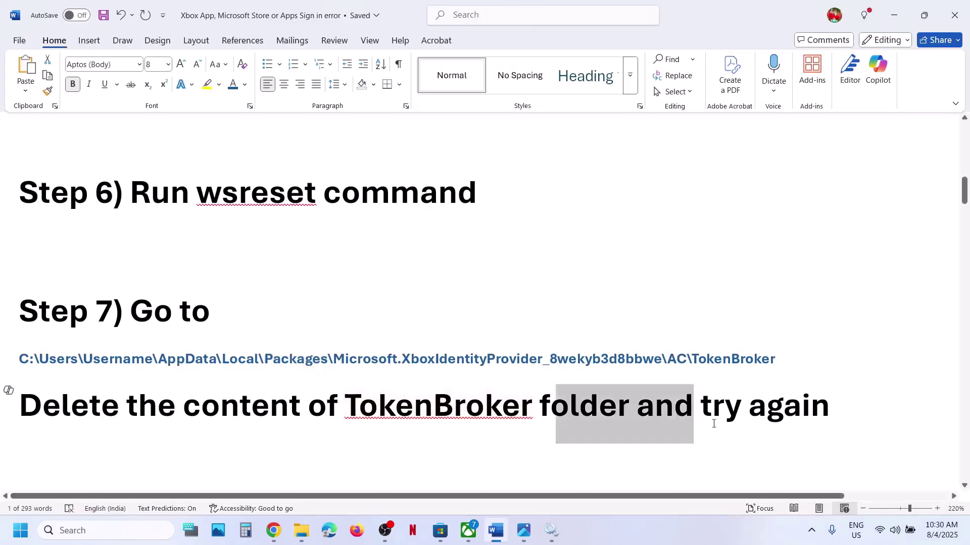
pyautogui.click(117, 472)
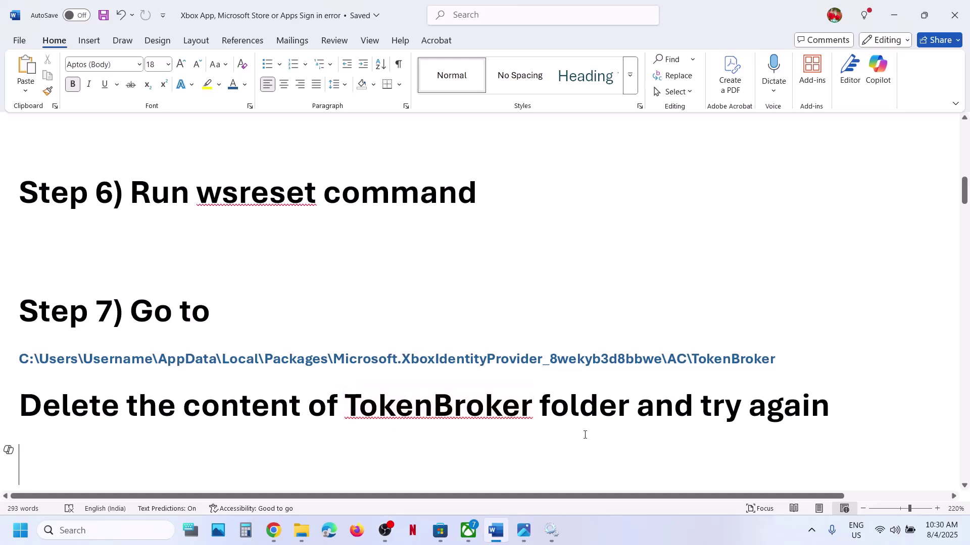
pyautogui.scroll(-3, 230, 441)
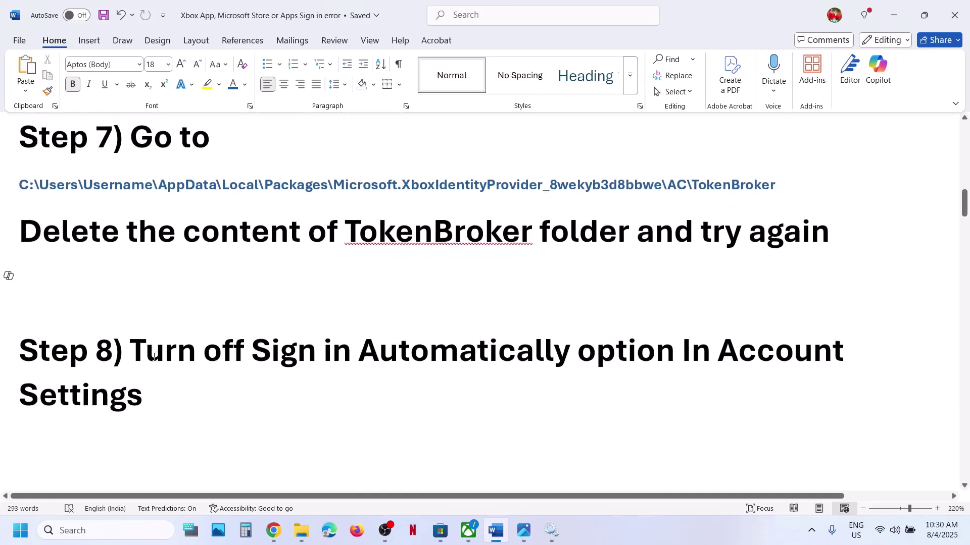
pyautogui.moveTo(133, 354); pyautogui.dragTo(186, 391)
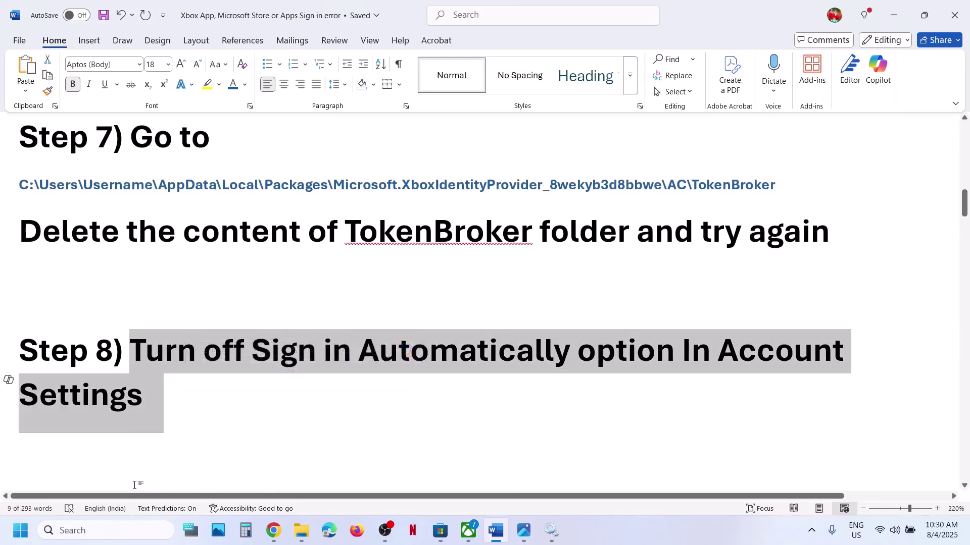
# Step: In the Windows account sign-in options, make sure "Use my sign-in info to automatically finish setting up after an update" is off, and close Settings
pyautogui.press('super+i')
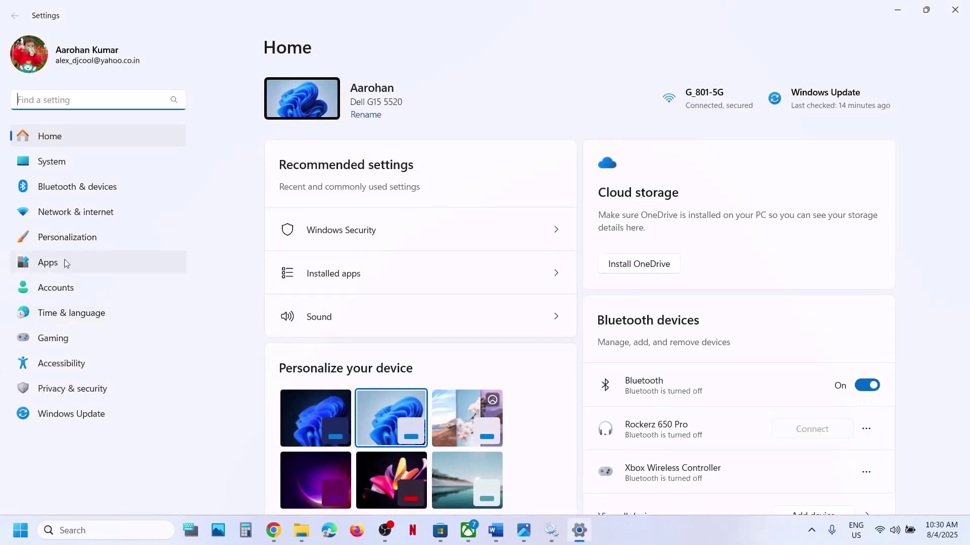
pyautogui.click(65, 288)
pyautogui.scroll(-10, 484, 324)
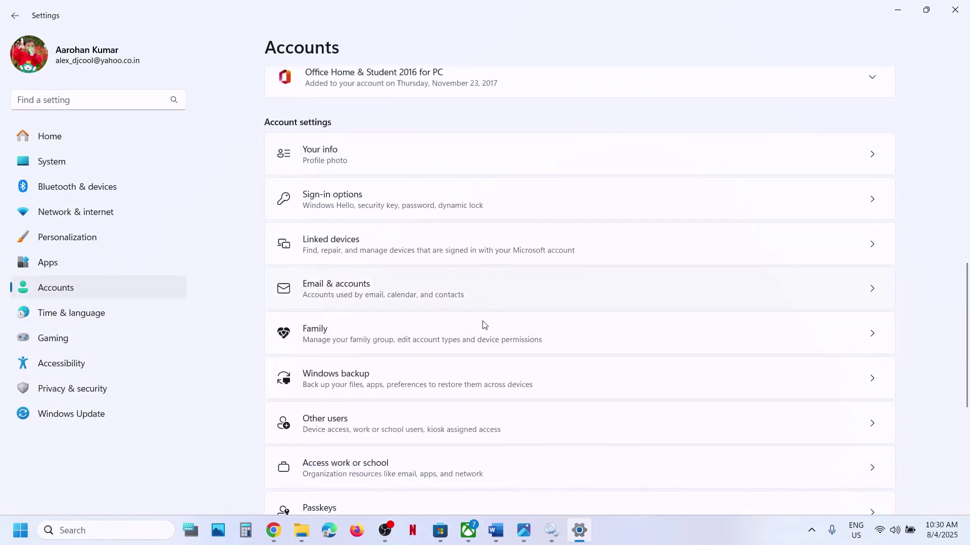
pyautogui.scroll(-4, 310, 357)
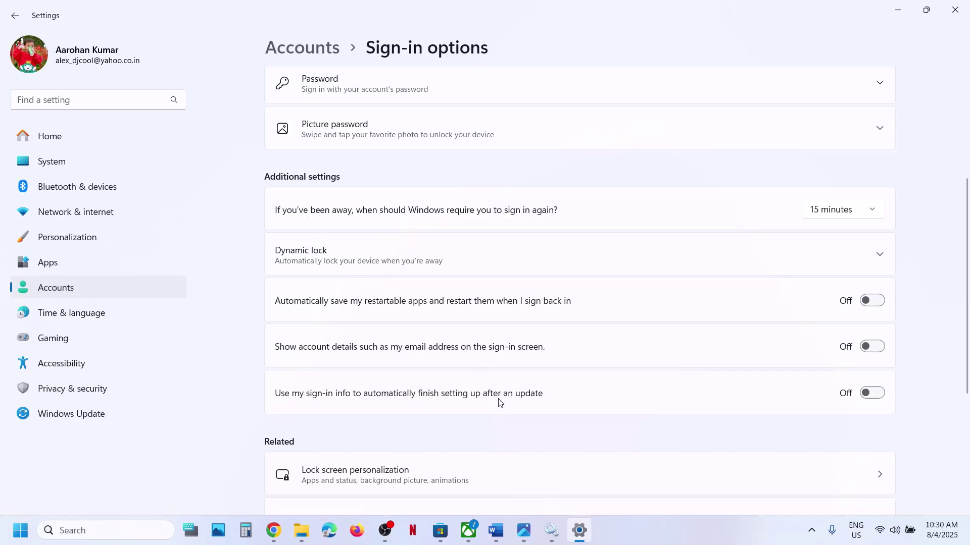
pyautogui.click(879, 400)
pyautogui.click(869, 401)
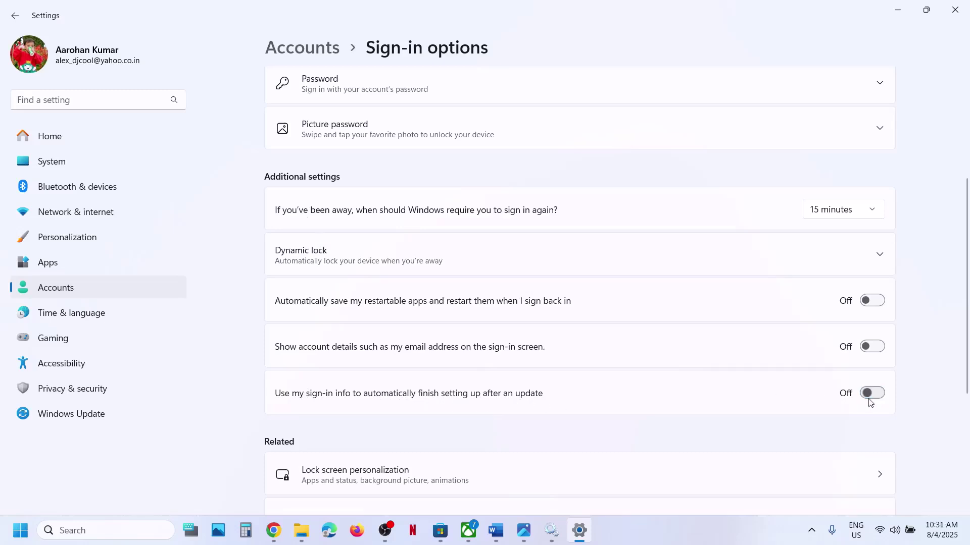
pyautogui.click(958, 12)
# Step: Read Step 9, switch to Microsoft Store, and sign out and back in with the second listed Microsoft account, entering the PIN
pyautogui.scroll(-3, 349, 292)
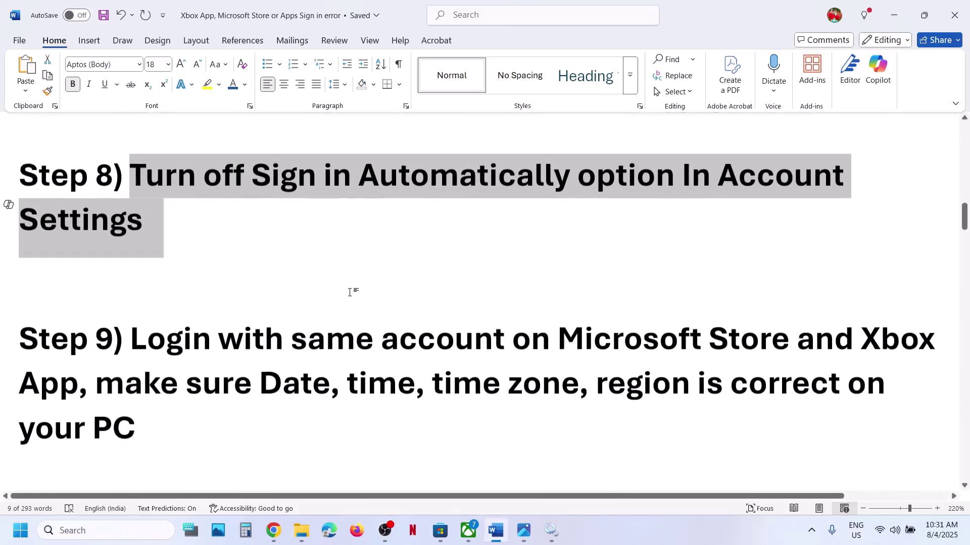
pyautogui.moveTo(132, 316); pyautogui.dragTo(522, 361)
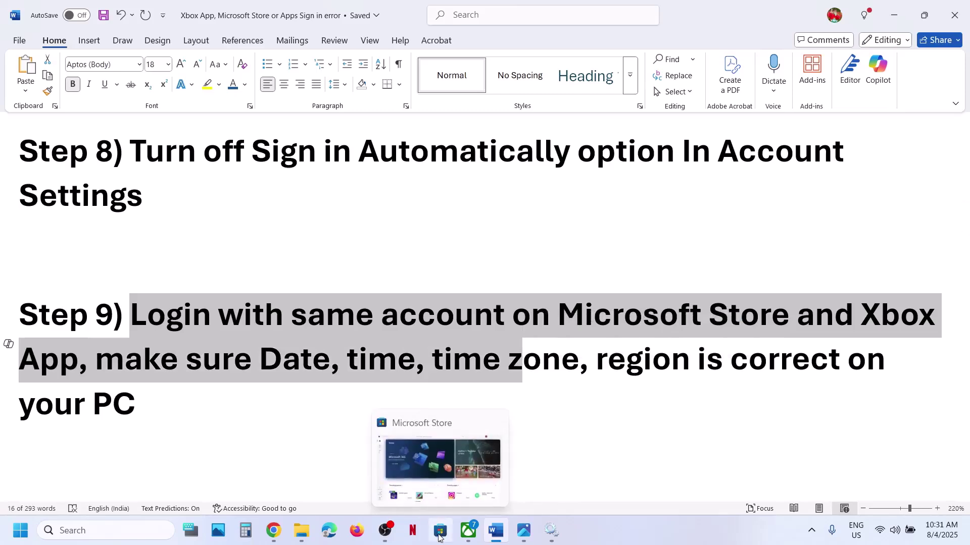
pyautogui.click(437, 525)
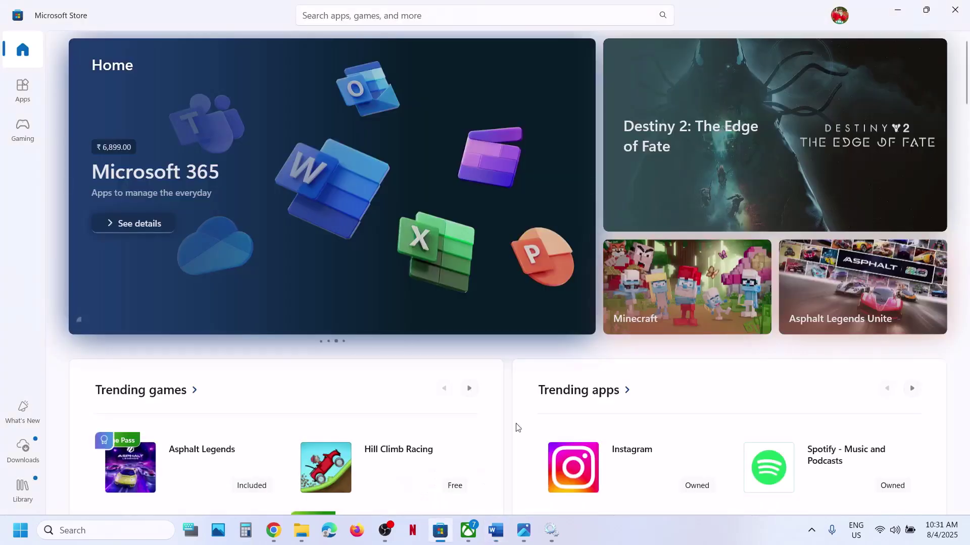
pyautogui.click(840, 17)
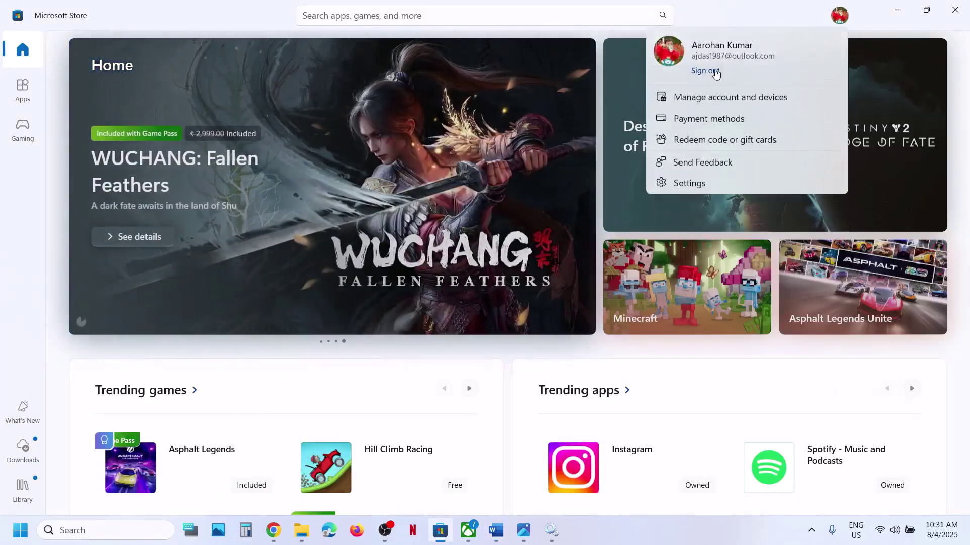
pyautogui.click(715, 71)
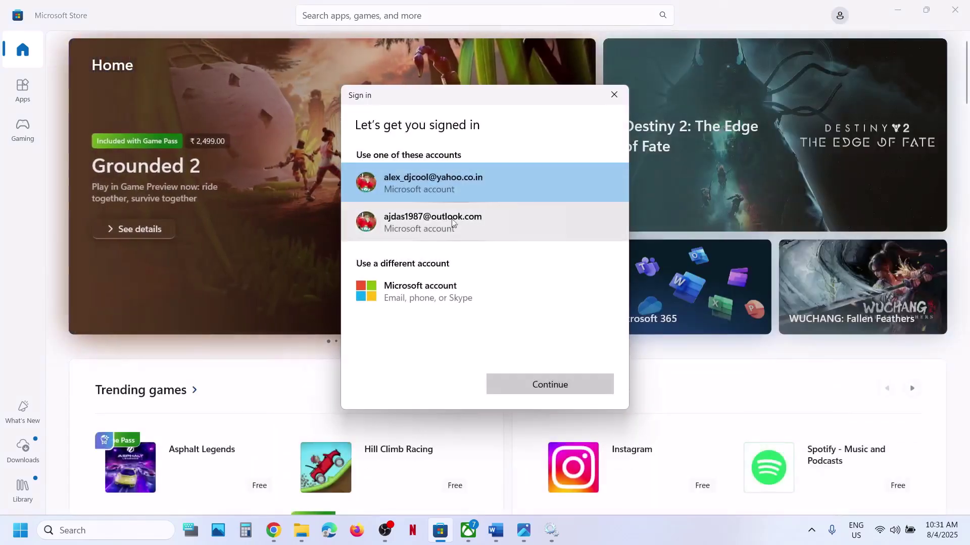
pyautogui.click(438, 233)
pyautogui.click(566, 384)
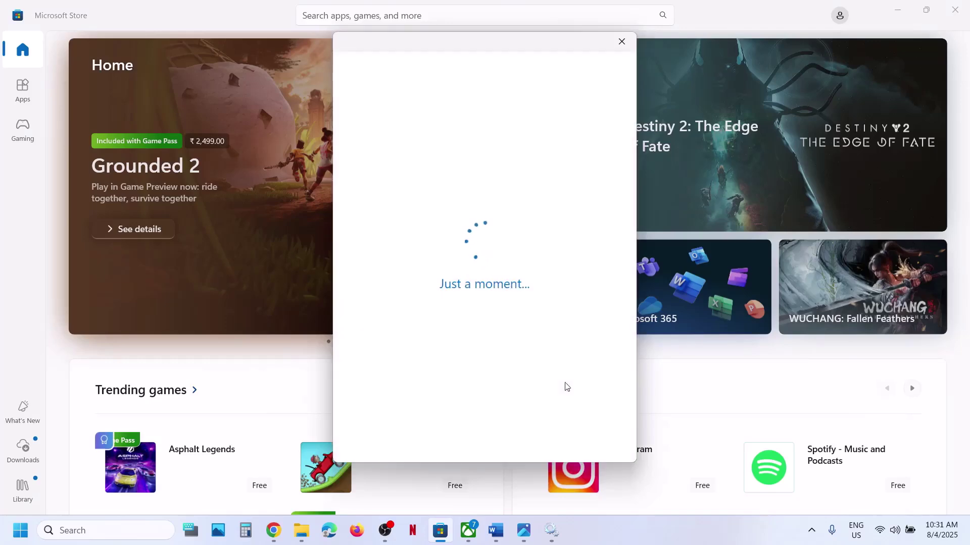
pyautogui.write('****')
# Step: Switch to the Xbox app, sign out, and sign back in with the same Microsoft account used in Microsoft Store
pyautogui.click(468, 531)
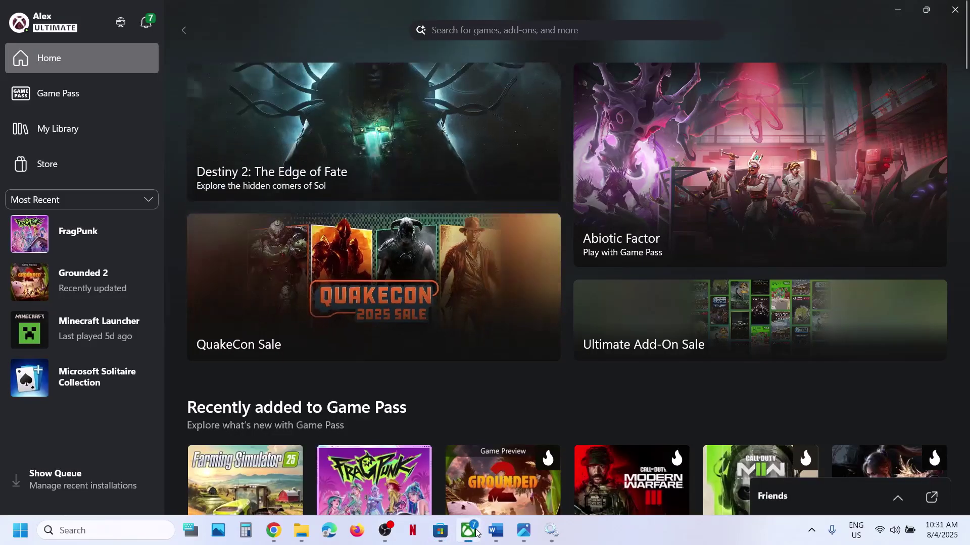
pyautogui.click(75, 15)
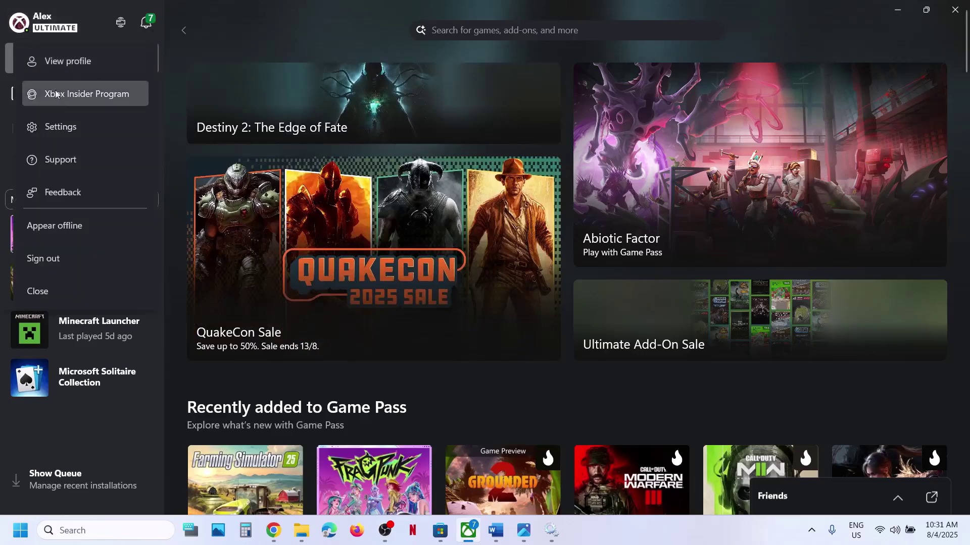
pyautogui.click(50, 258)
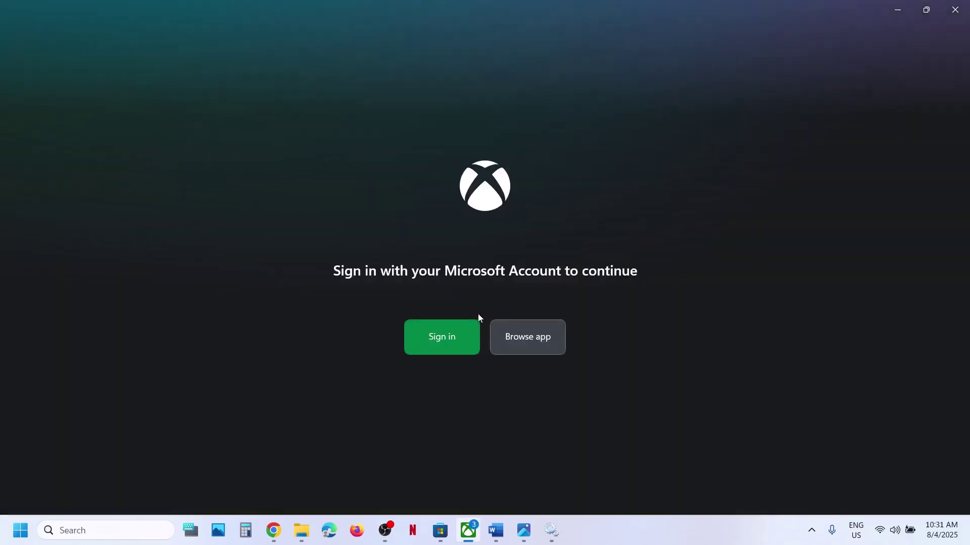
pyautogui.click(440, 333)
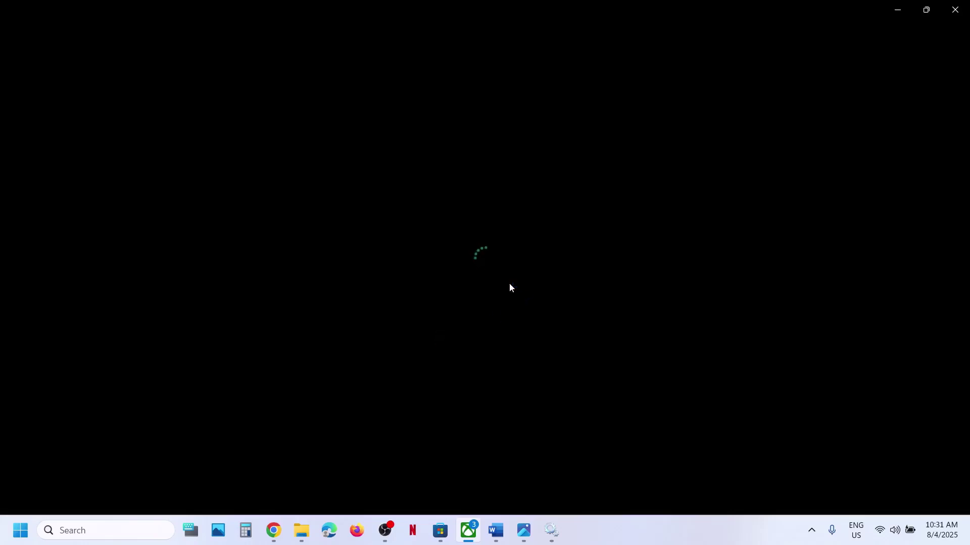
pyautogui.click(559, 232)
pyautogui.click(672, 380)
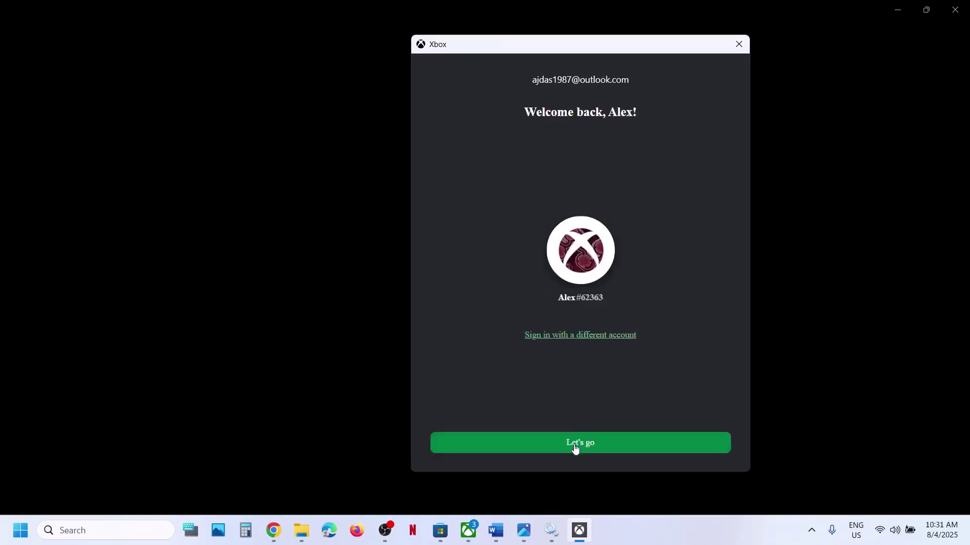
pyautogui.click(575, 444)
# Step: Return to the Word document and read the Step 9 note on correct date, time, time zone and region
pyautogui.click(497, 529)
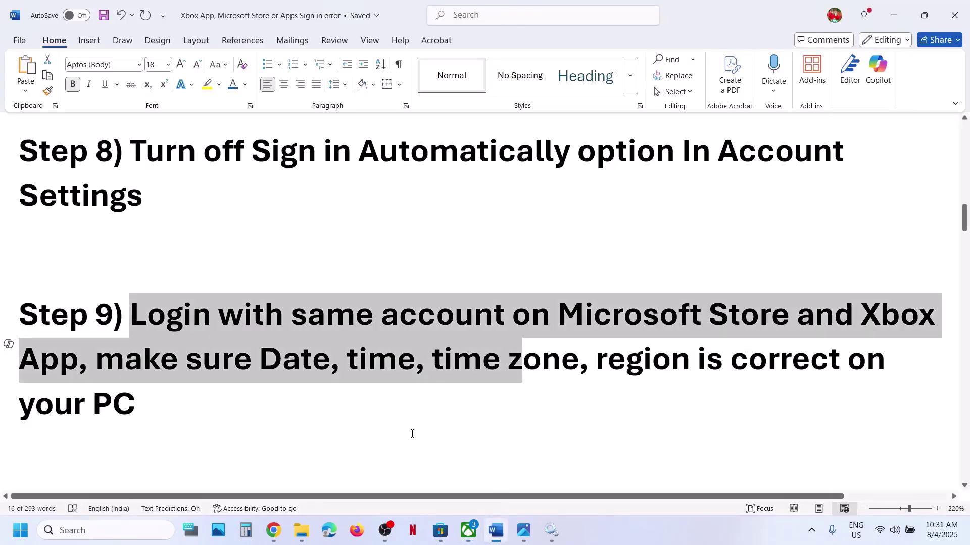
pyautogui.click(227, 410)
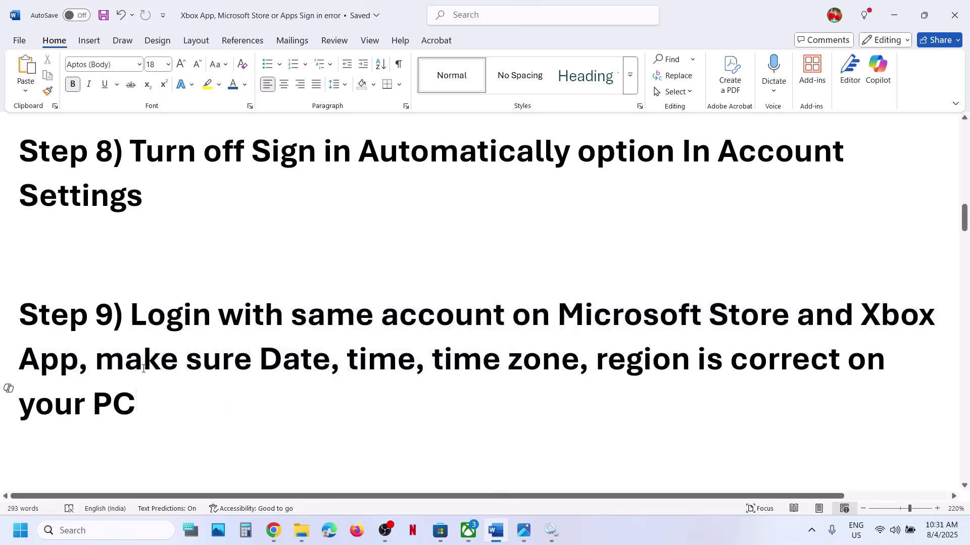
pyautogui.moveTo(143, 368); pyautogui.dragTo(480, 391)
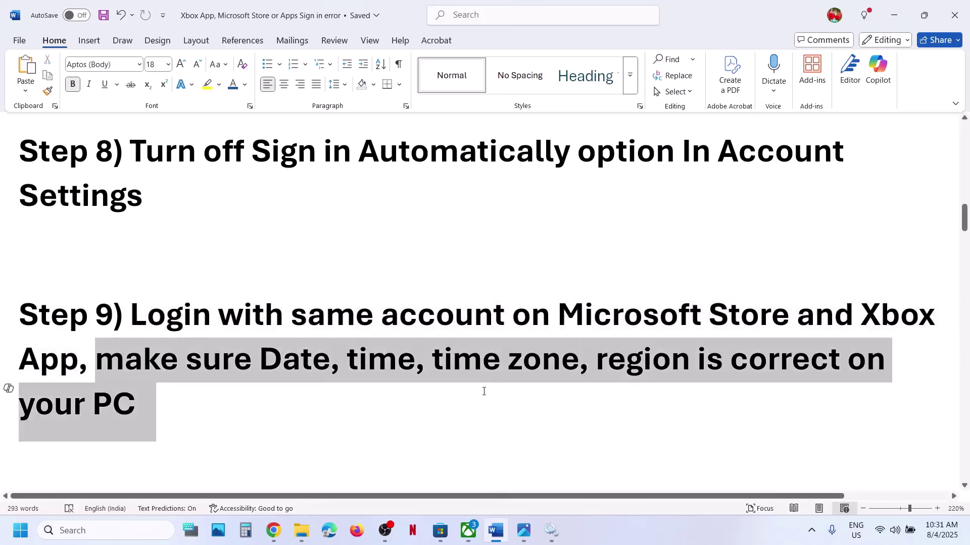
# Step: Open the Windows date and time settings and synchronize the clock with the time server
pyautogui.rightClick(939, 541)
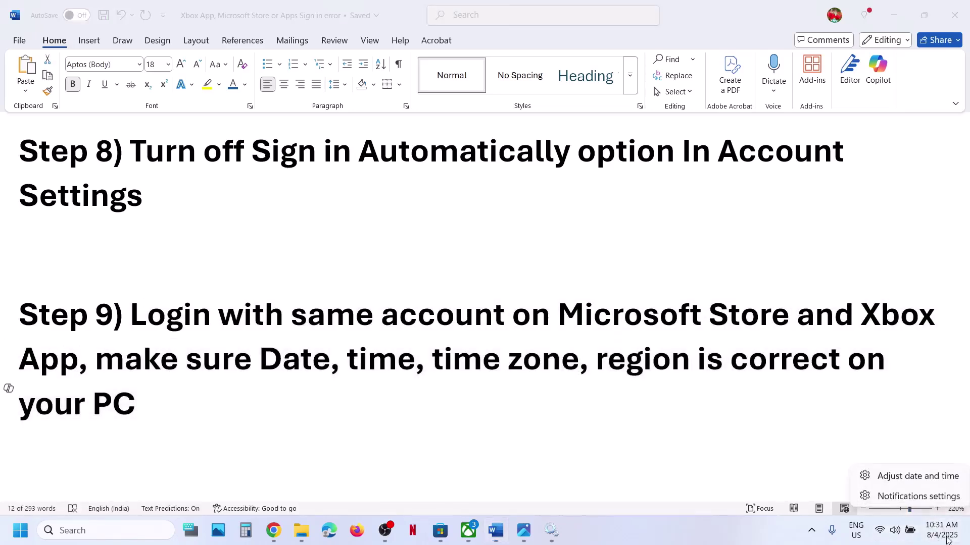
pyautogui.click(939, 475)
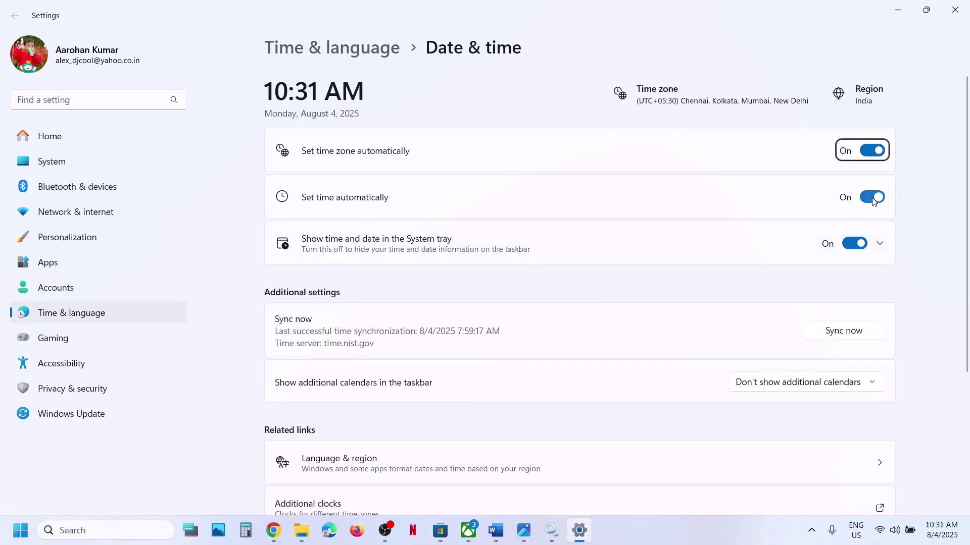
pyautogui.click(845, 333)
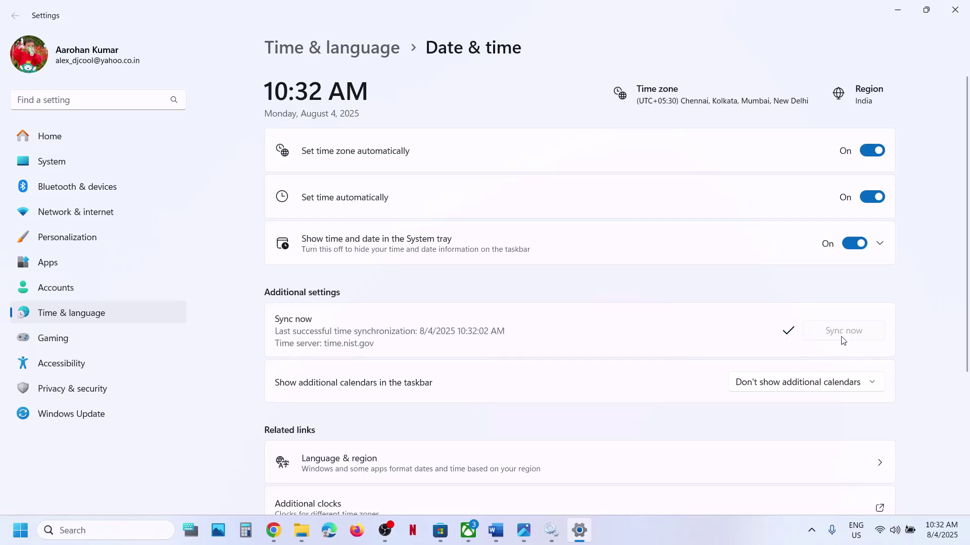
# Step: Select India as the country or region in the Windows language and region settings, and close Settings
pyautogui.click(120, 318)
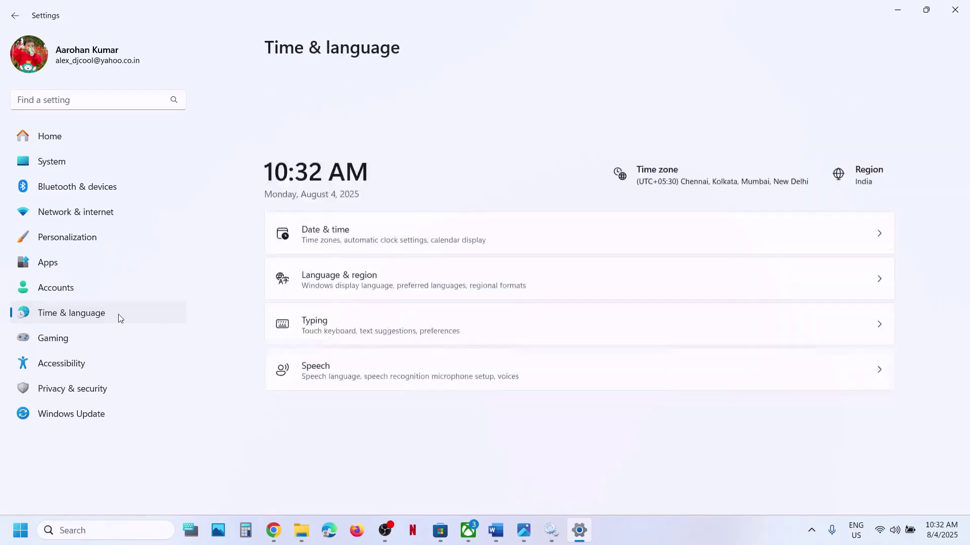
pyautogui.click(396, 199)
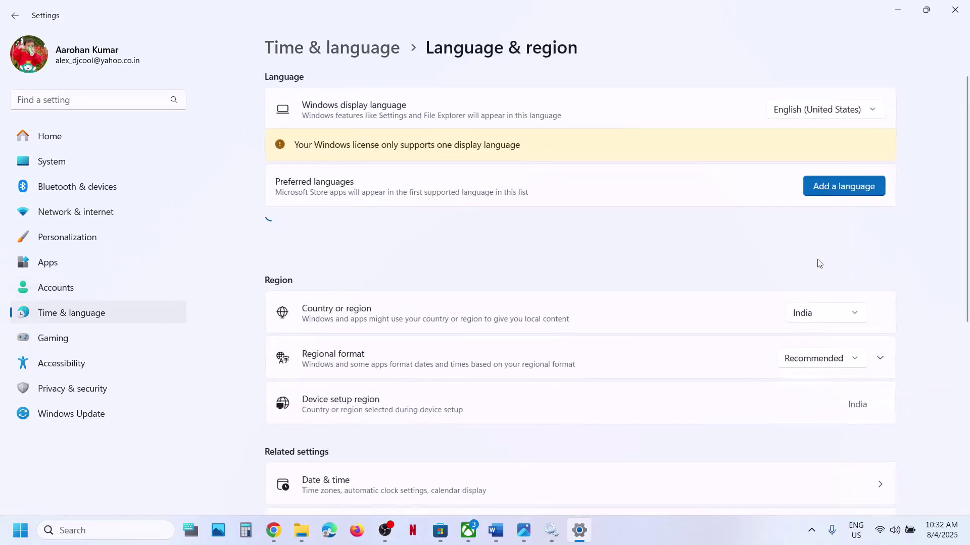
pyautogui.click(825, 313)
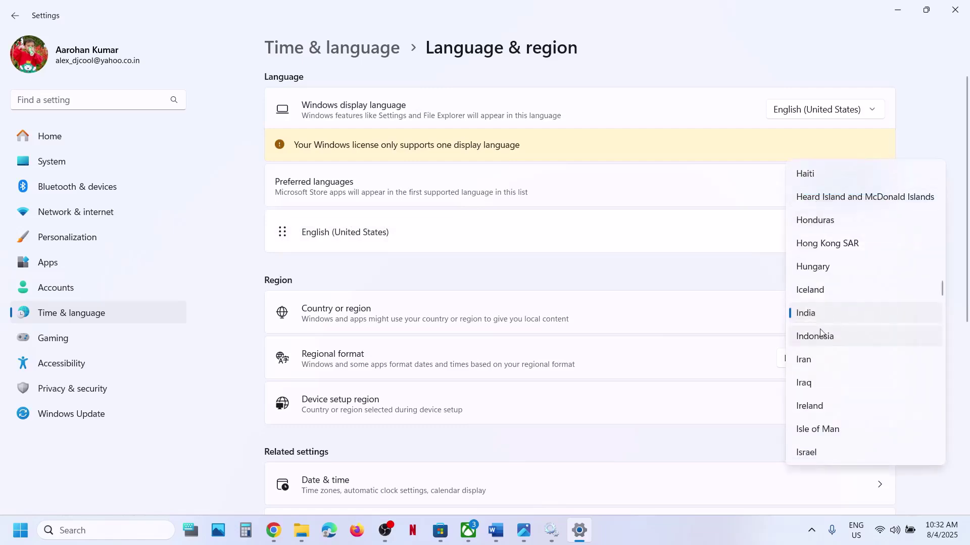
pyautogui.click(821, 319)
pyautogui.click(958, 15)
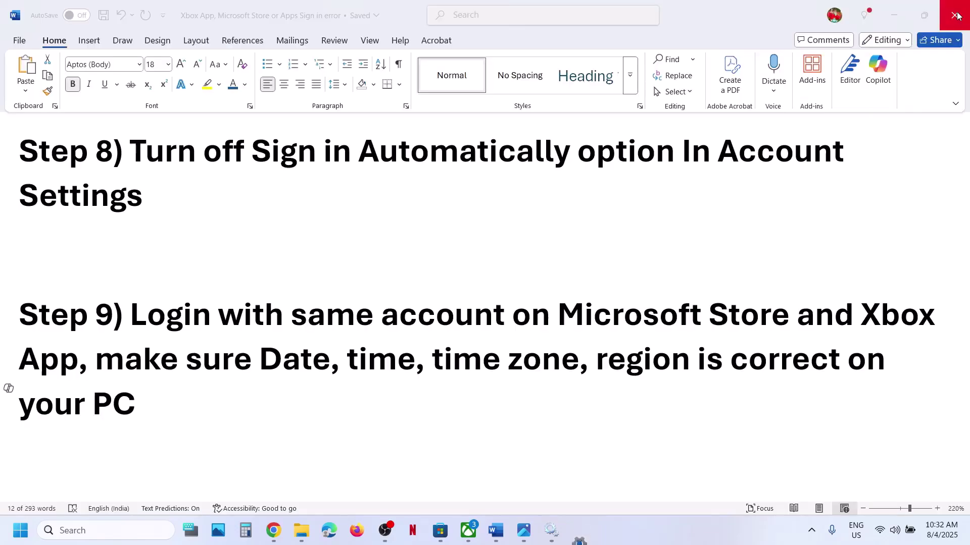
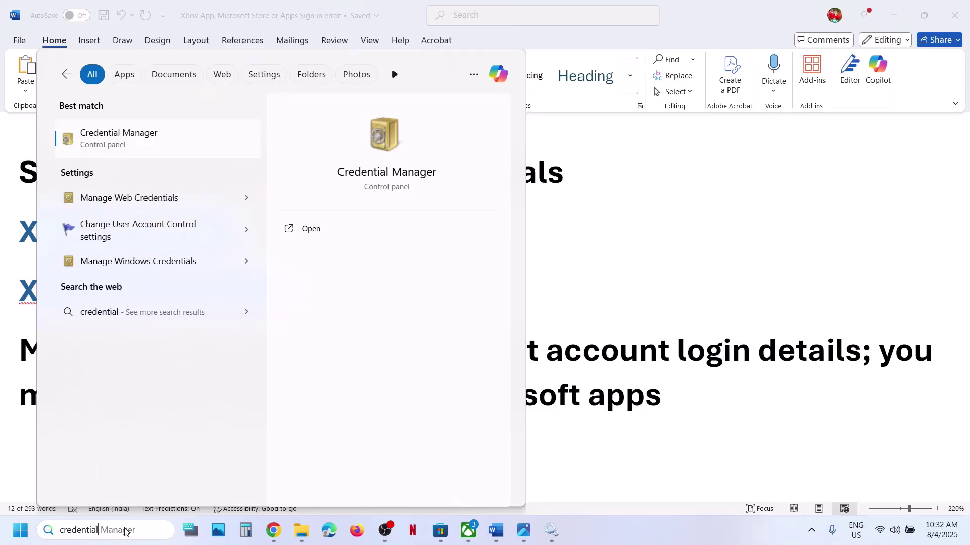
# Step: Open Credential Manager and display the Xbl entries among the generic credentials under Windows Credentials
pyautogui.press('Right')
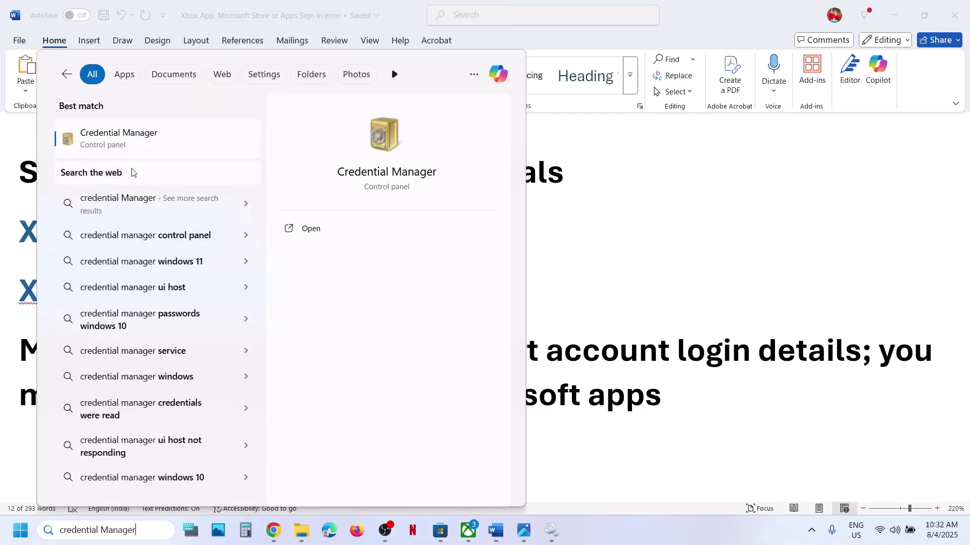
pyautogui.click(124, 151)
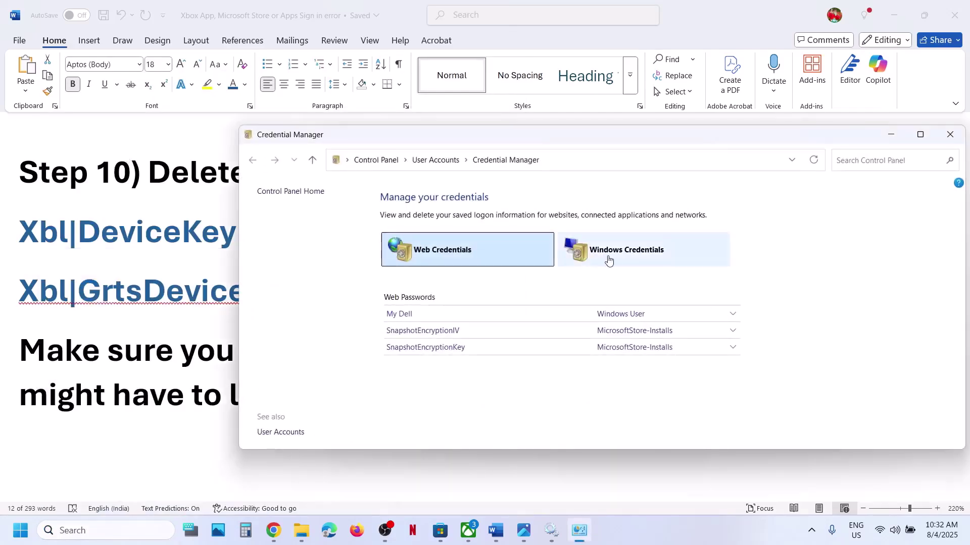
pyautogui.click(613, 260)
pyautogui.scroll(-10, 517, 407)
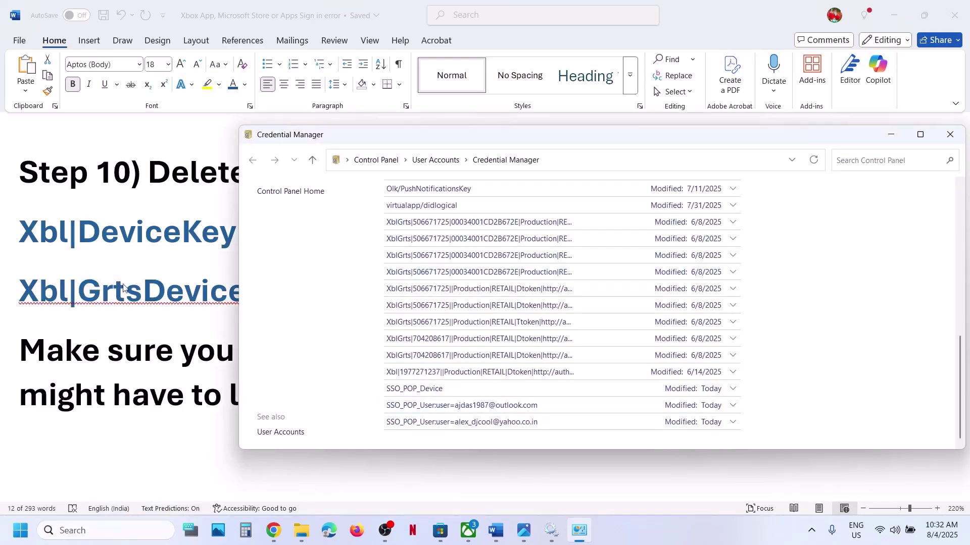
# Step: Read Step 10 in the Word document on deleting Xbl|DeviceKey and Xbl|GrtsDeviceKey credentials, including the note about Microsoft account login details
pyautogui.click(102, 273)
pyautogui.moveTo(22, 233); pyautogui.dragTo(271, 243)
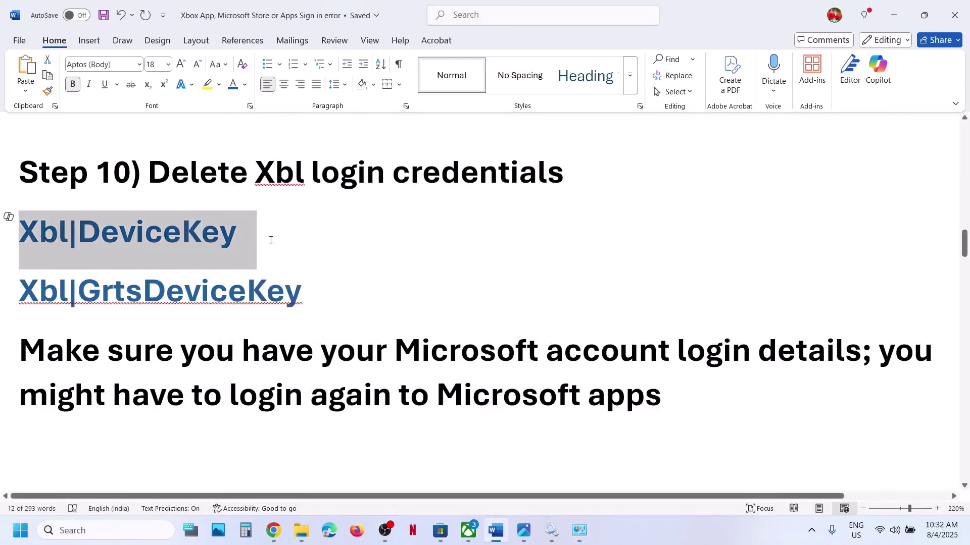
pyautogui.moveTo(26, 289); pyautogui.dragTo(171, 319)
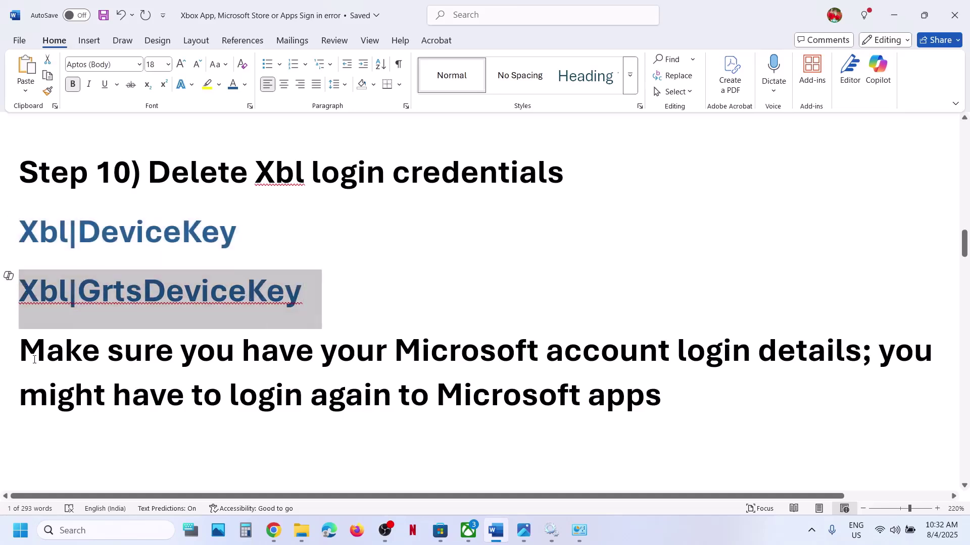
pyautogui.moveTo(34, 359); pyautogui.dragTo(607, 383)
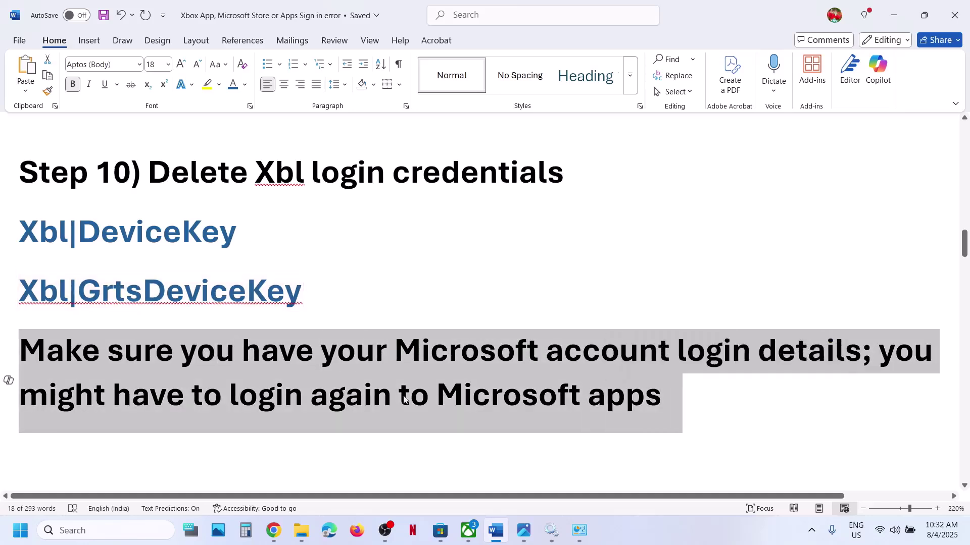
pyautogui.click(580, 530)
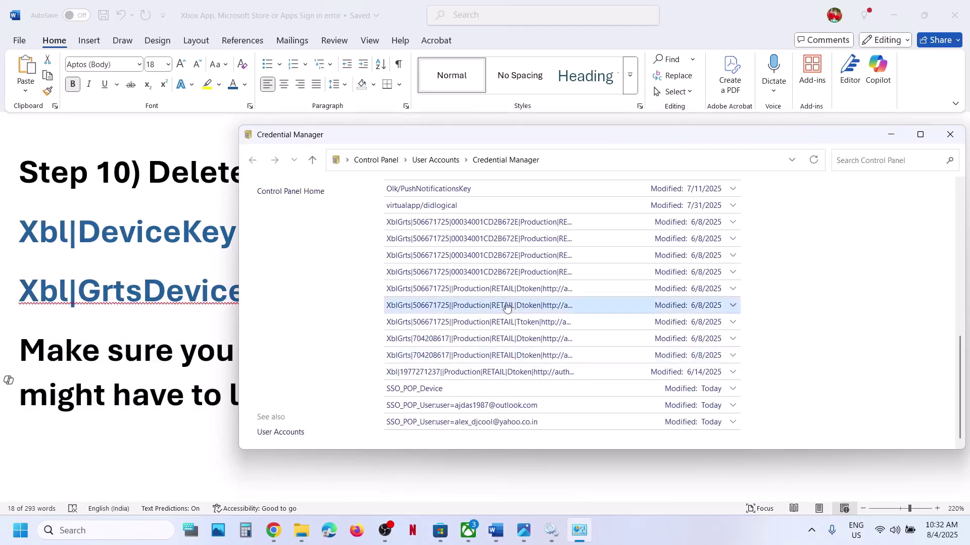
pyautogui.hotkey('alt', 'Tab')
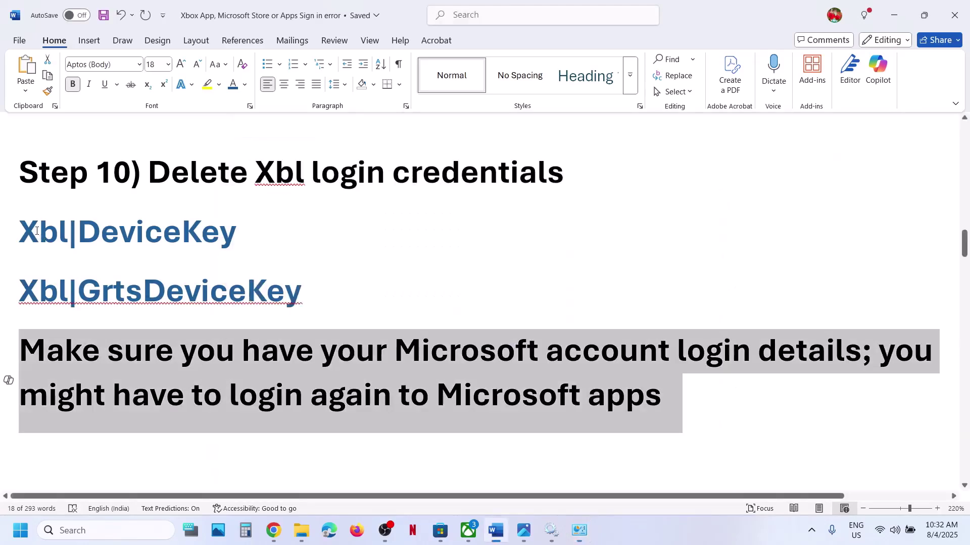
pyautogui.moveTo(20, 231); pyautogui.dragTo(181, 237)
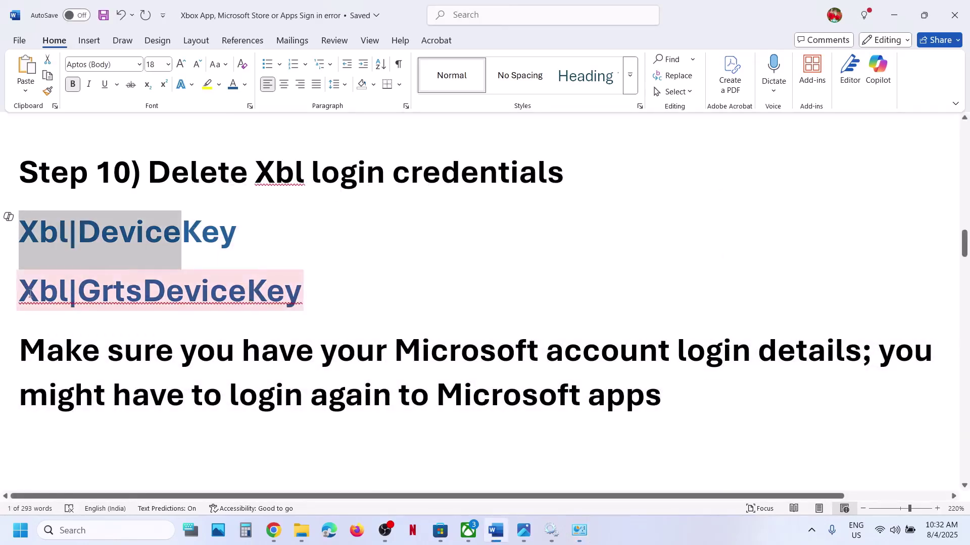
pyautogui.moveTo(29, 293); pyautogui.dragTo(302, 292)
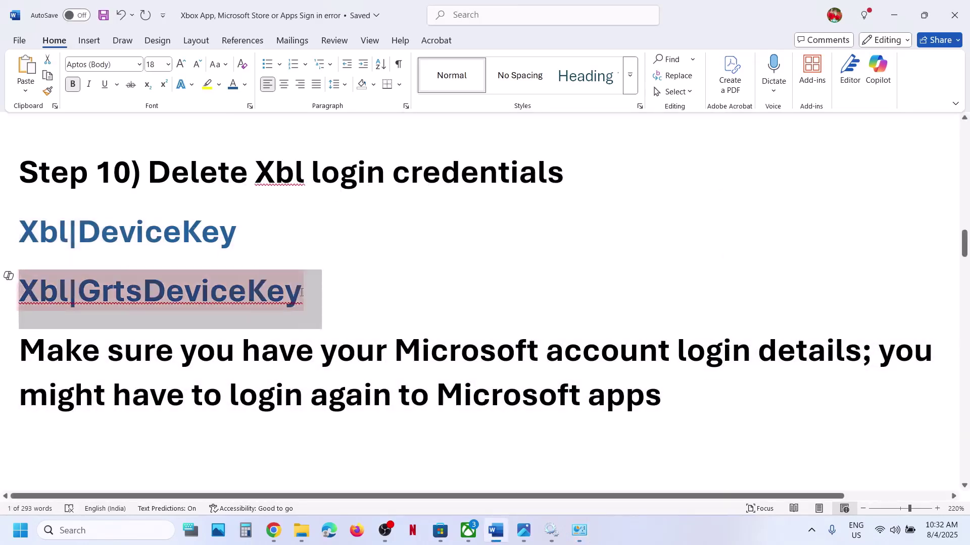
# Step: Switch back to Credential Manager and permanently delete the first two XblGrts generic credentials in the list
pyautogui.click(575, 519)
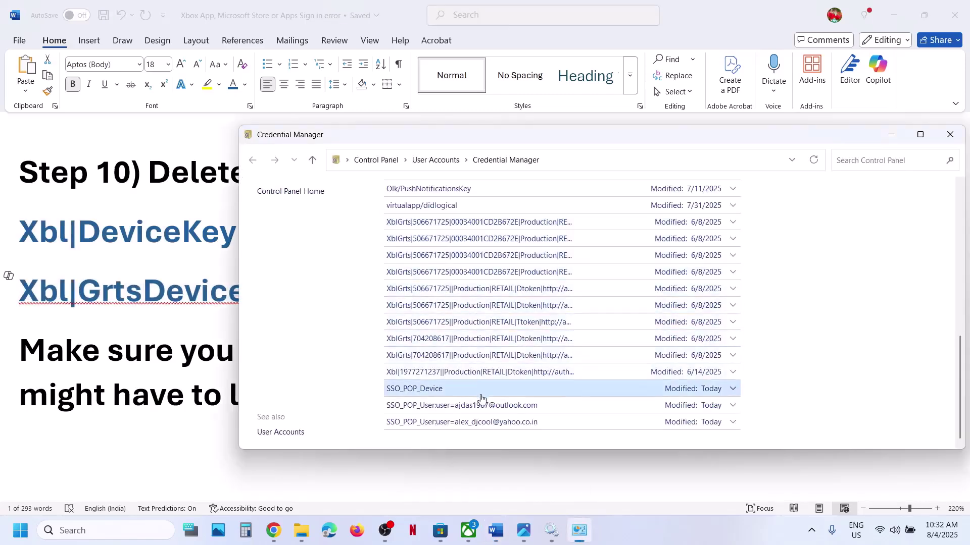
pyautogui.click(433, 227)
pyautogui.click(437, 238)
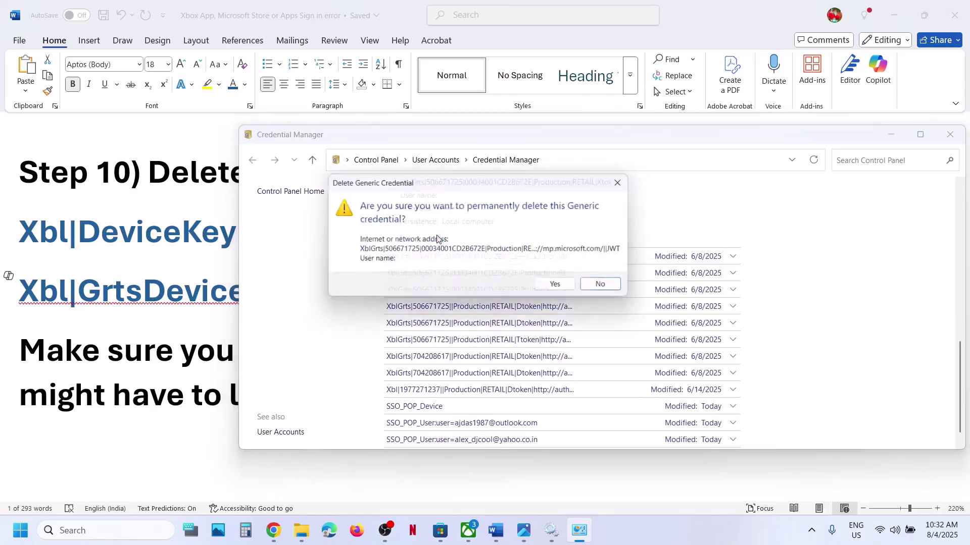
pyautogui.click(558, 287)
pyautogui.scroll(-8, 558, 287)
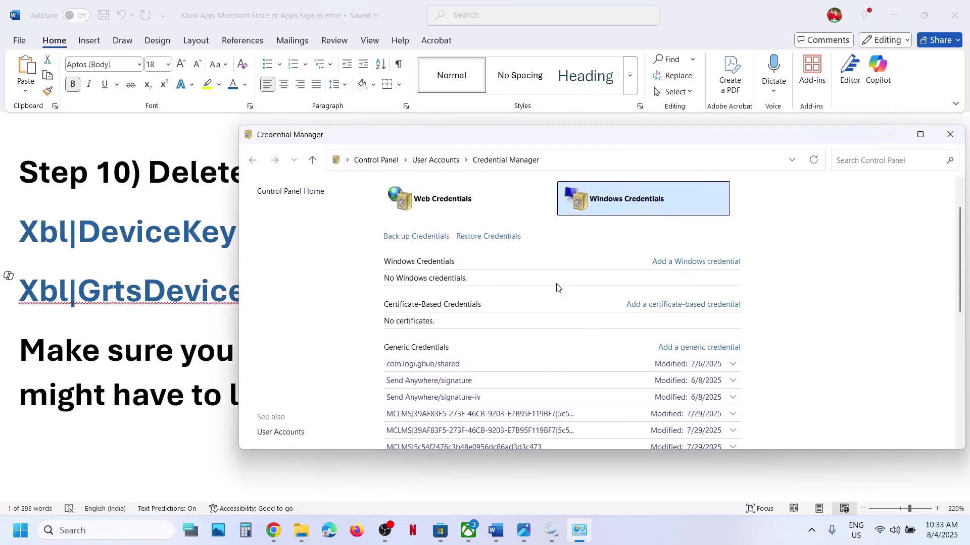
pyautogui.click(458, 242)
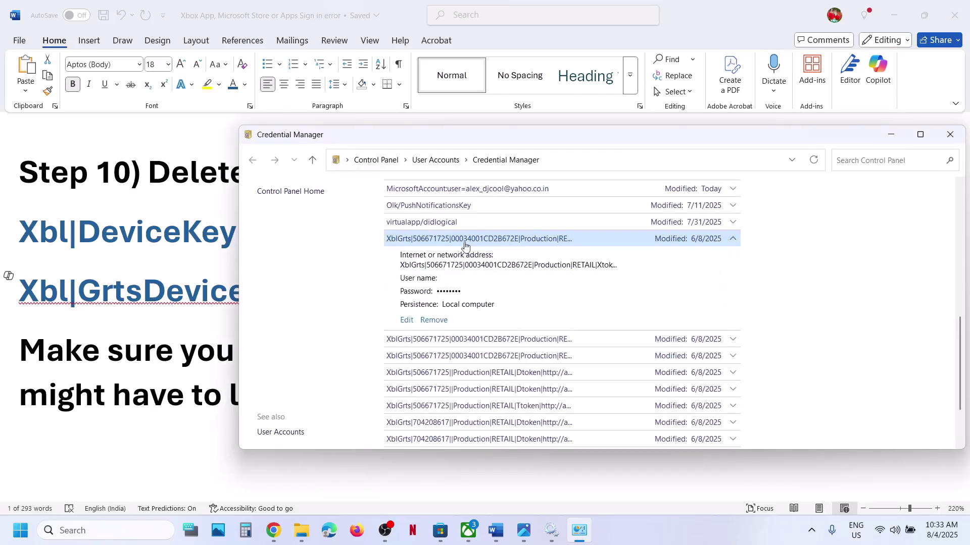
pyautogui.click(437, 319)
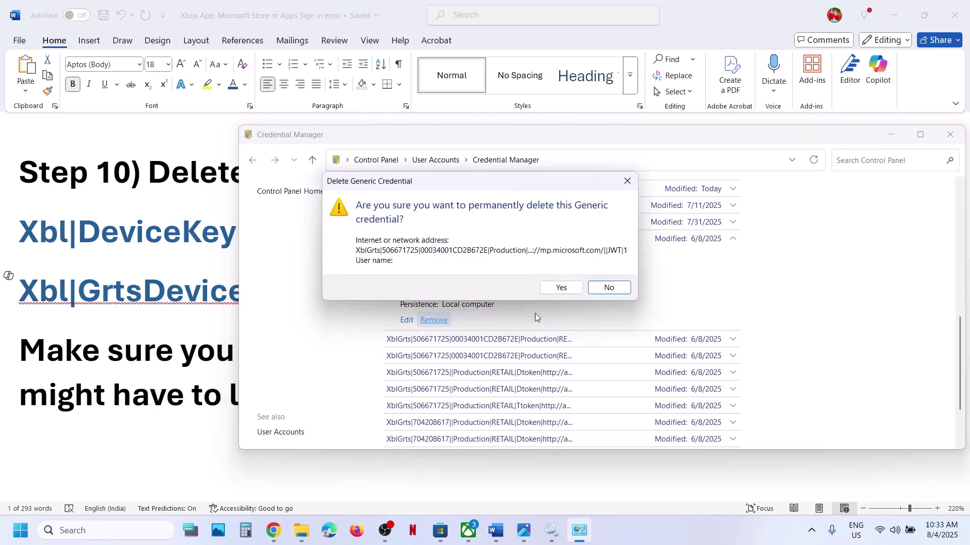
pyautogui.click(558, 287)
# Step: Delete the Xbl generic credential modified 6/14/2025 and the last XblGrts credential in the list
pyautogui.scroll(-5, 465, 303)
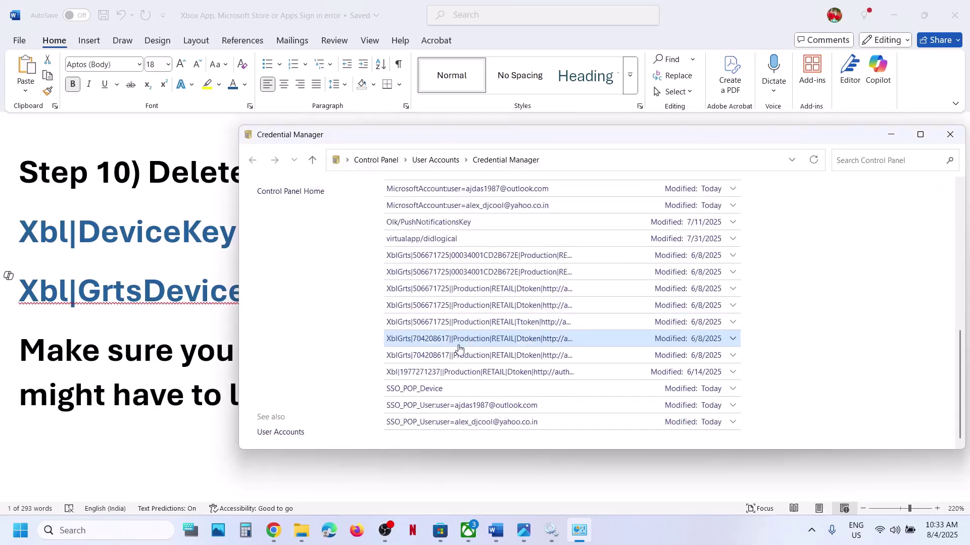
pyautogui.click(440, 370)
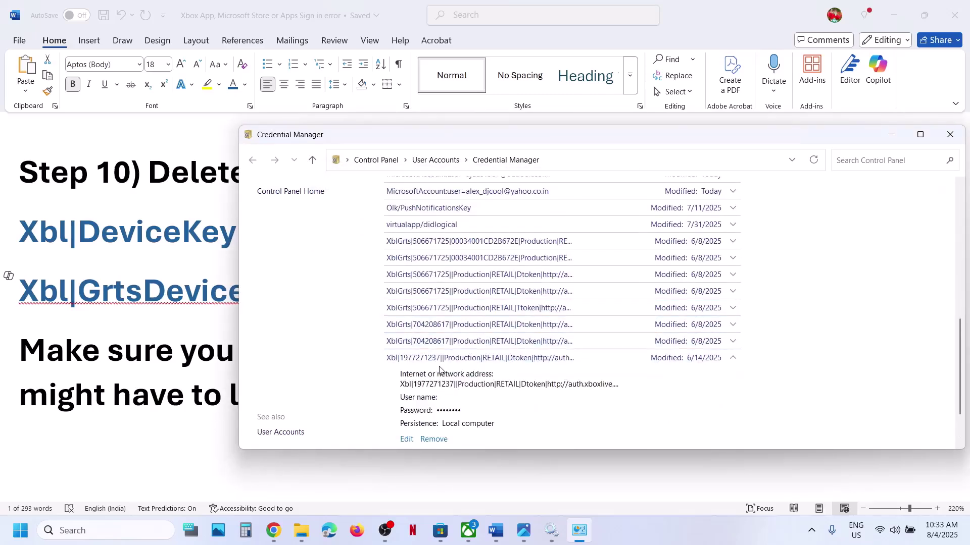
pyautogui.click(433, 440)
pyautogui.click(560, 287)
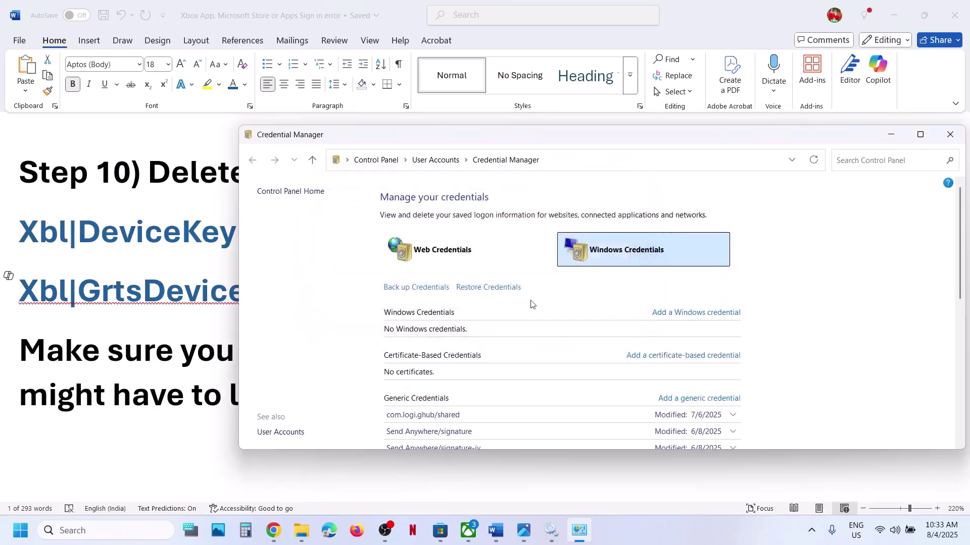
pyautogui.scroll(-10, 488, 333)
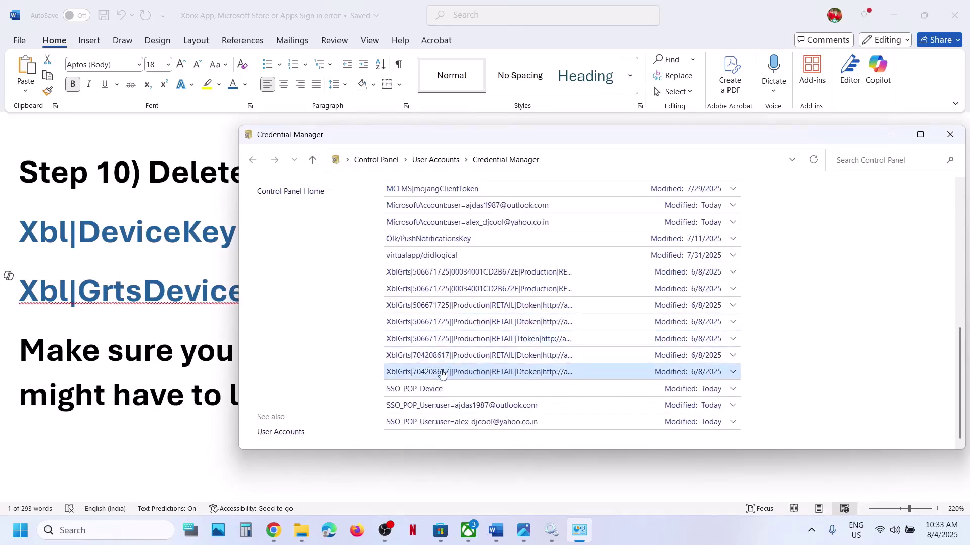
pyautogui.click(442, 372)
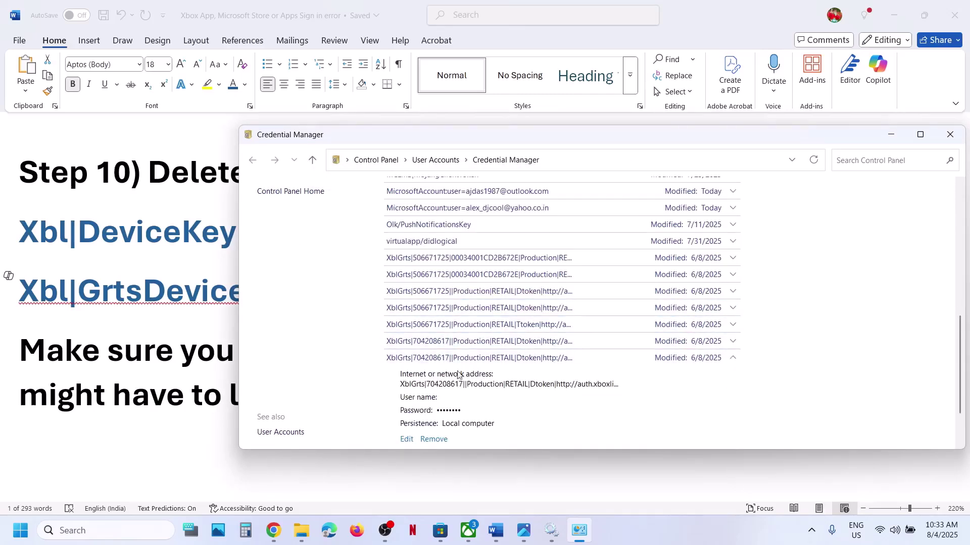
pyautogui.click(434, 440)
pyautogui.click(562, 288)
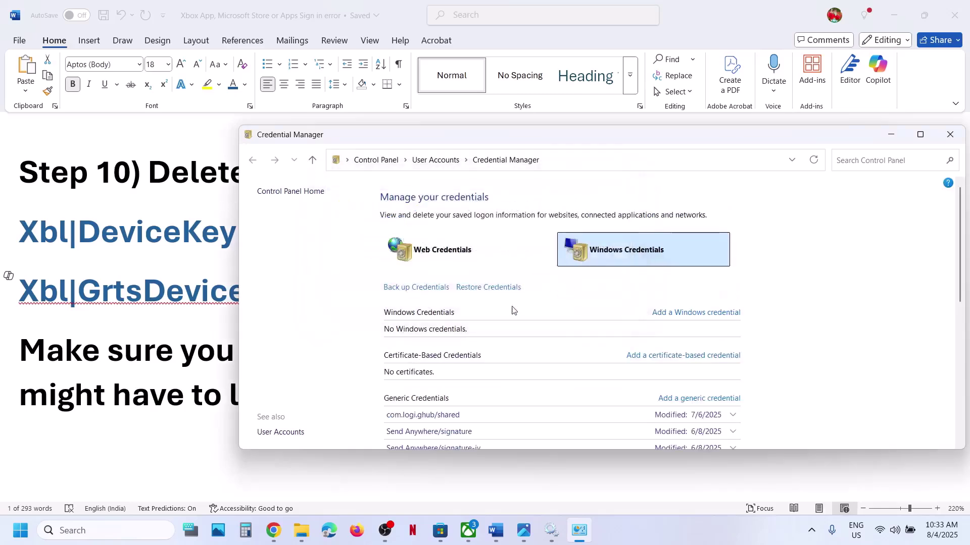
# Step: Permanently delete the topmost XblGrts generic credential and the last XblGrts Dtoken credential above SSO_POP_Device
pyautogui.scroll(-10, 510, 310)
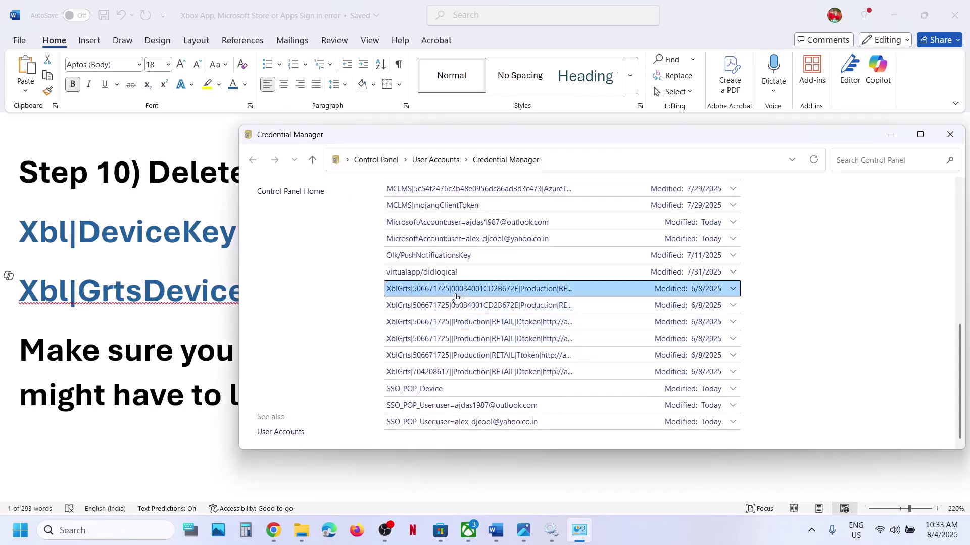
pyautogui.click(458, 289)
pyautogui.click(433, 370)
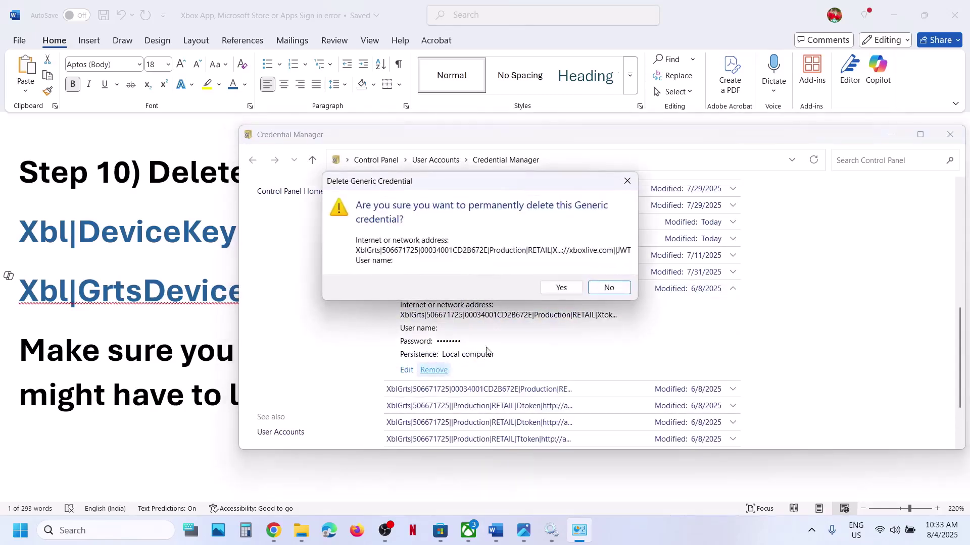
pyautogui.click(567, 291)
pyautogui.scroll(-10, 473, 331)
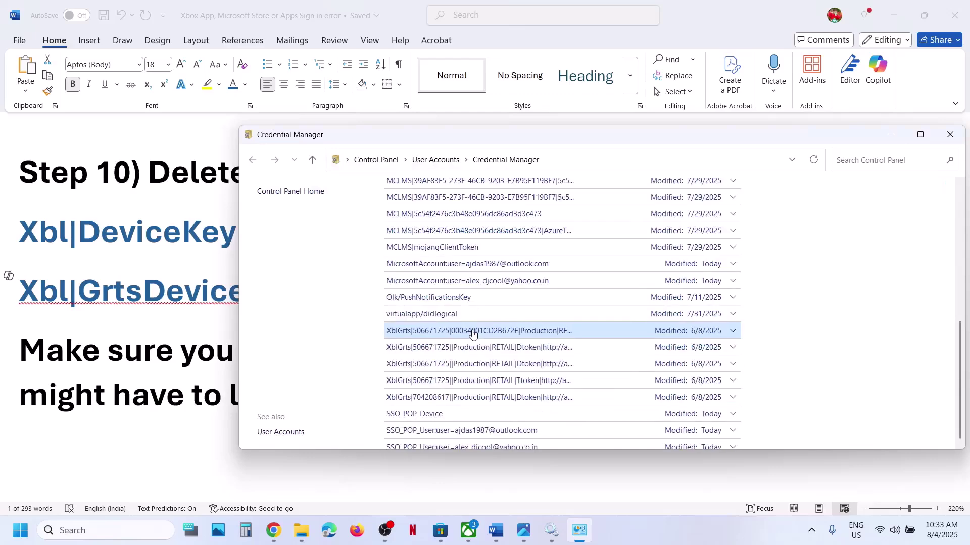
pyautogui.click(472, 372)
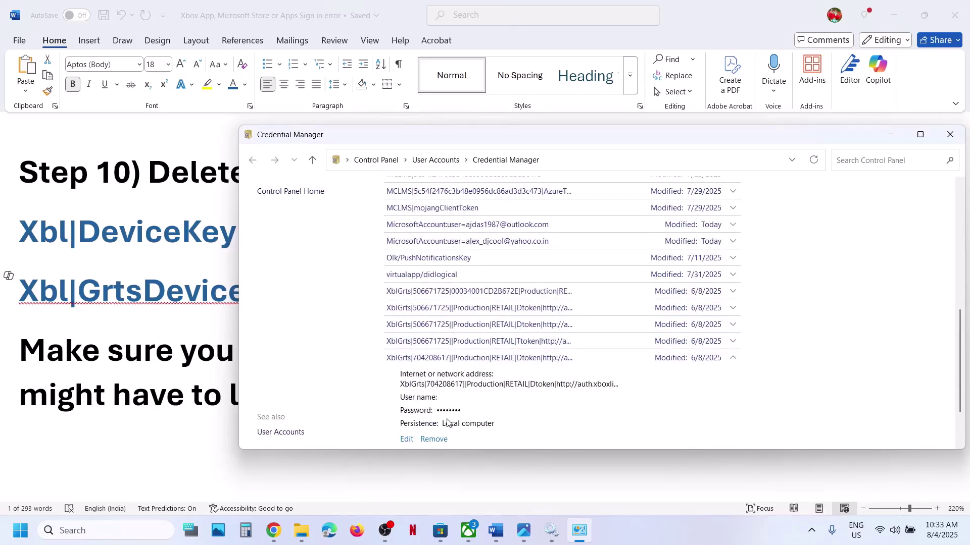
pyautogui.click(434, 438)
pyautogui.click(562, 288)
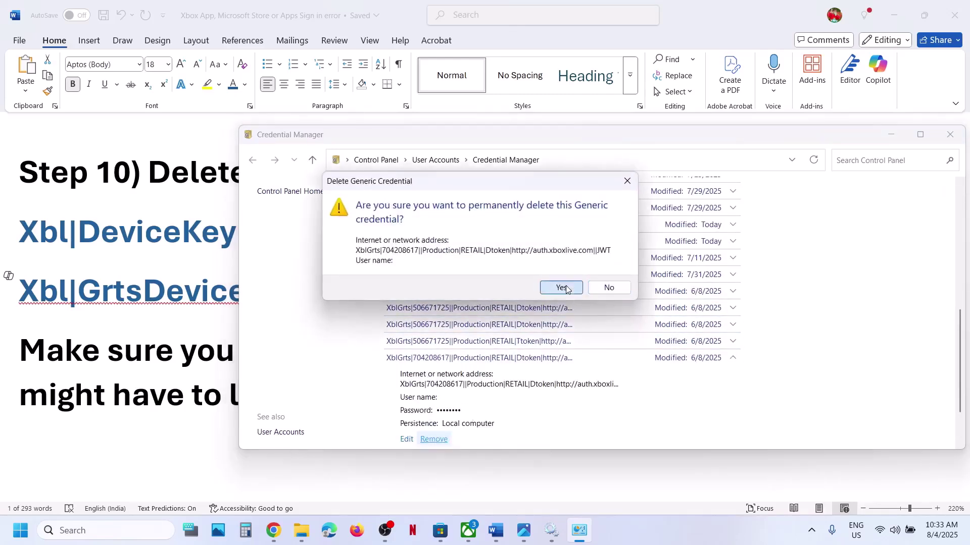
# Step: Remove the XblGrts credential directly below virtualapp/didlogical, and the XblGrts Dtoken credential that follows it
pyautogui.scroll(-10, 491, 322)
pyautogui.click(457, 328)
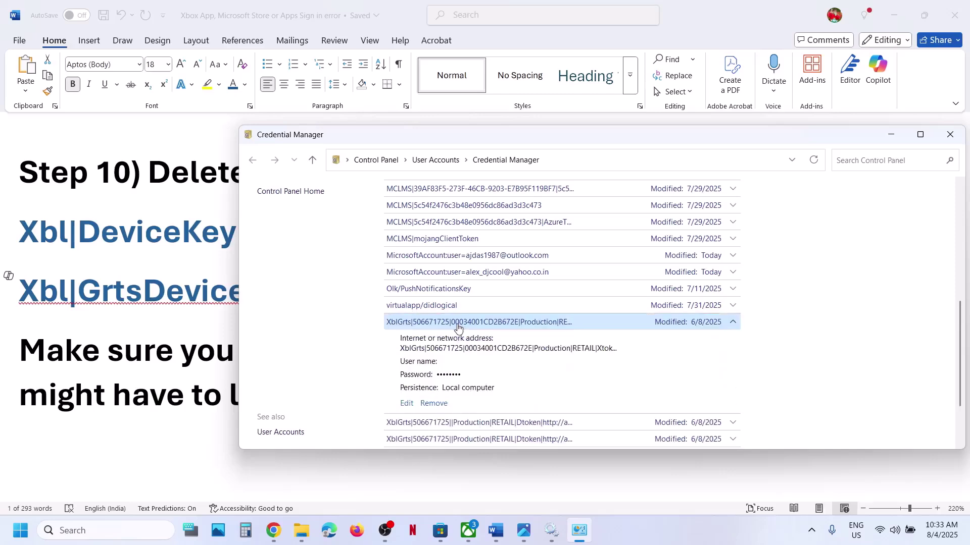
pyautogui.click(432, 402)
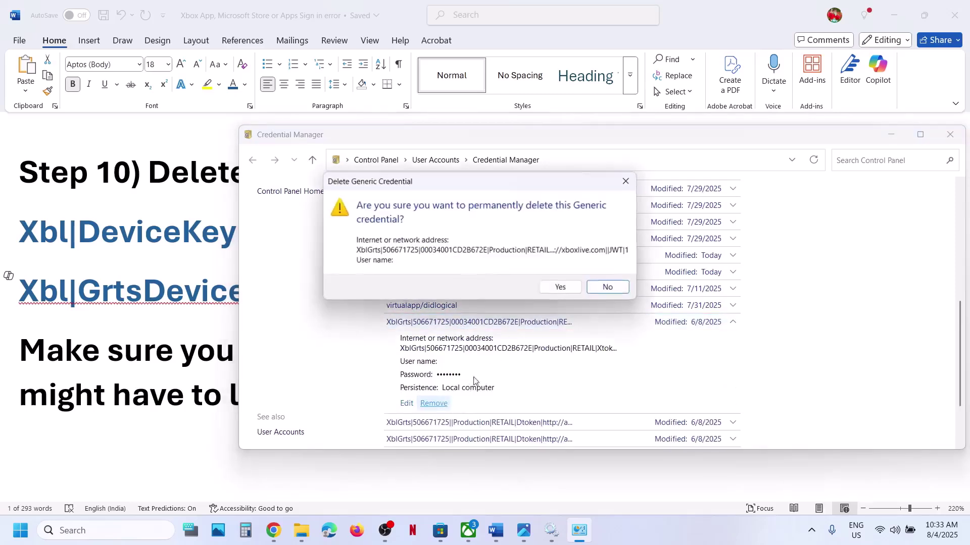
pyautogui.click(557, 287)
pyautogui.scroll(-1, 505, 303)
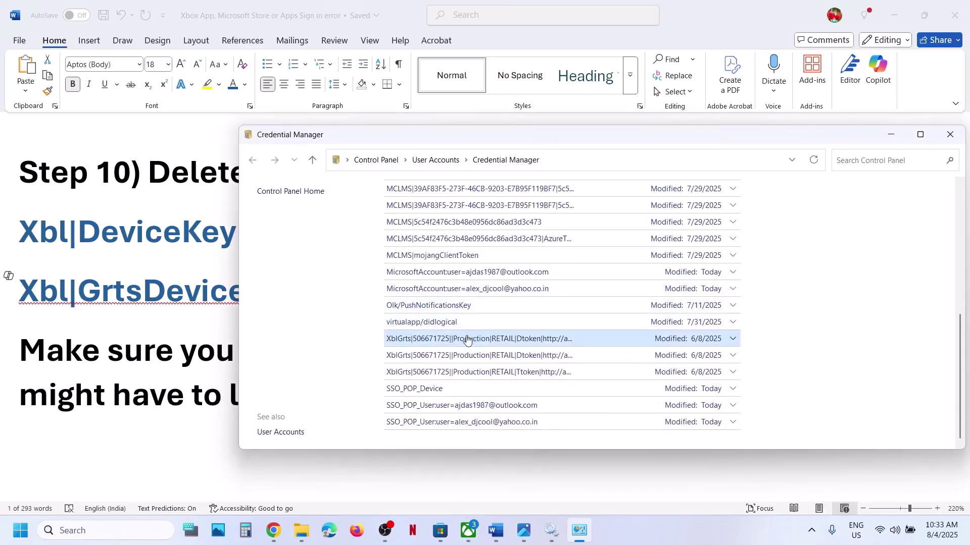
pyautogui.click(465, 339)
pyautogui.click(429, 420)
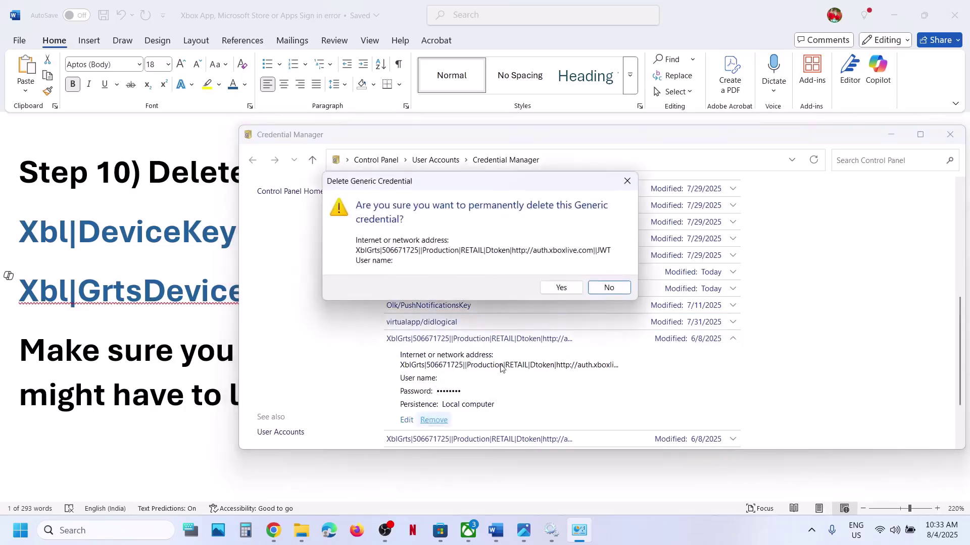
pyautogui.click(549, 291)
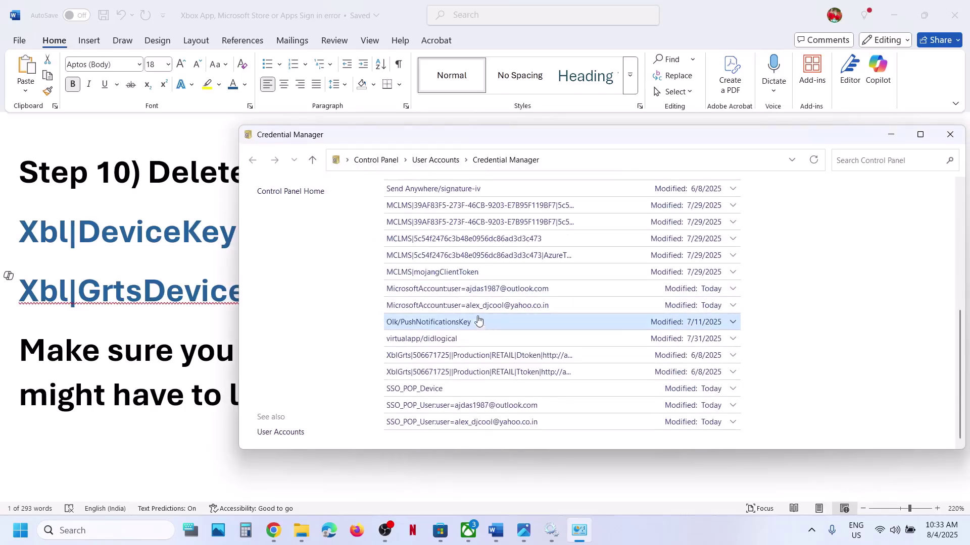
# Step: Permanently delete the XblGrts Dtoken generic credential directly below virtualapp/didlogical
pyautogui.click(472, 292)
pyautogui.click(472, 294)
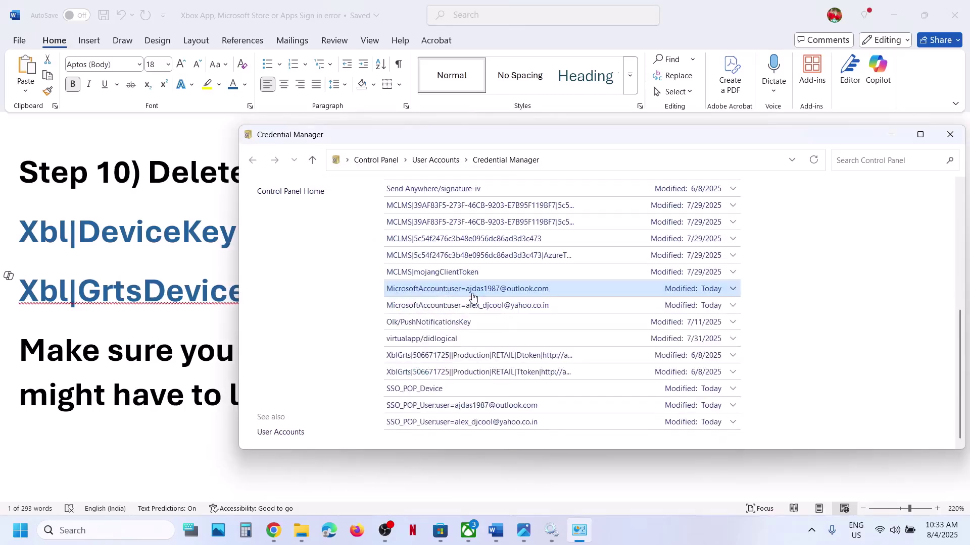
pyautogui.click(497, 356)
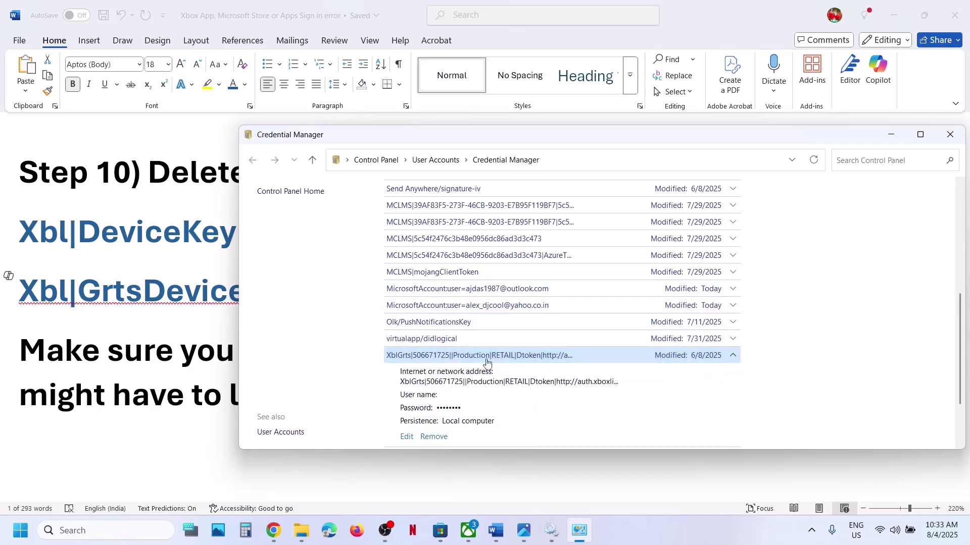
pyautogui.scroll(-2, 439, 424)
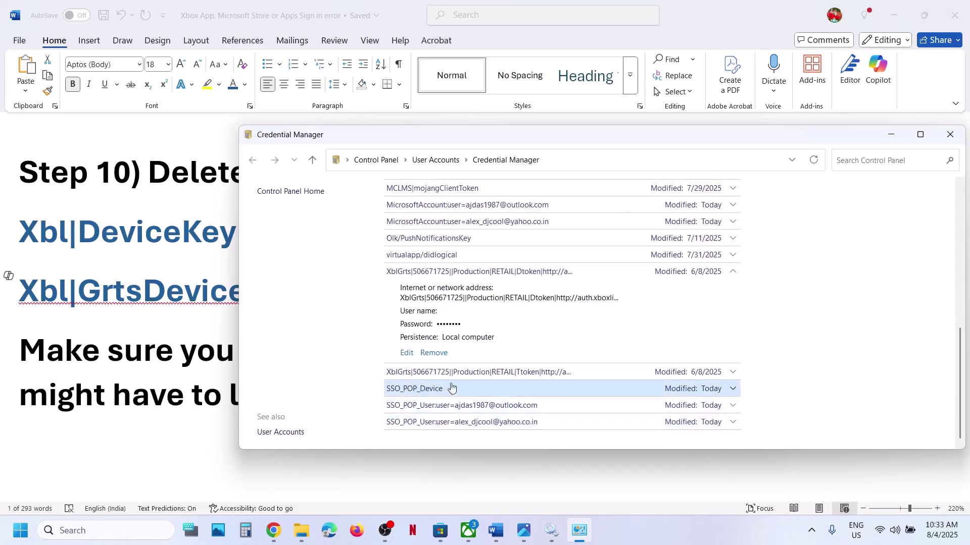
pyautogui.click(442, 352)
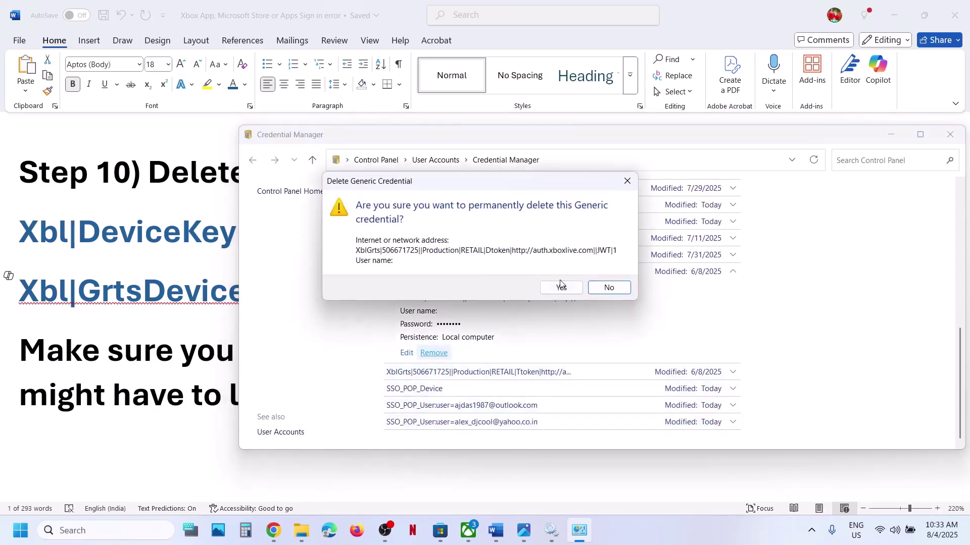
pyautogui.click(560, 287)
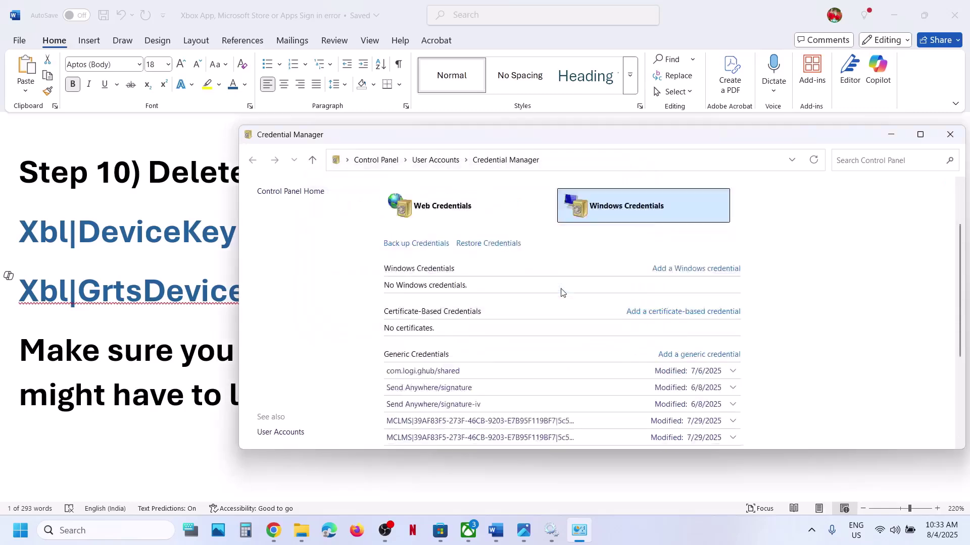
# Step: Permanently delete the remaining XblGrts Ttoken credential above SSO_POP_Device and close Credential Manager
pyautogui.scroll(-10, 505, 303)
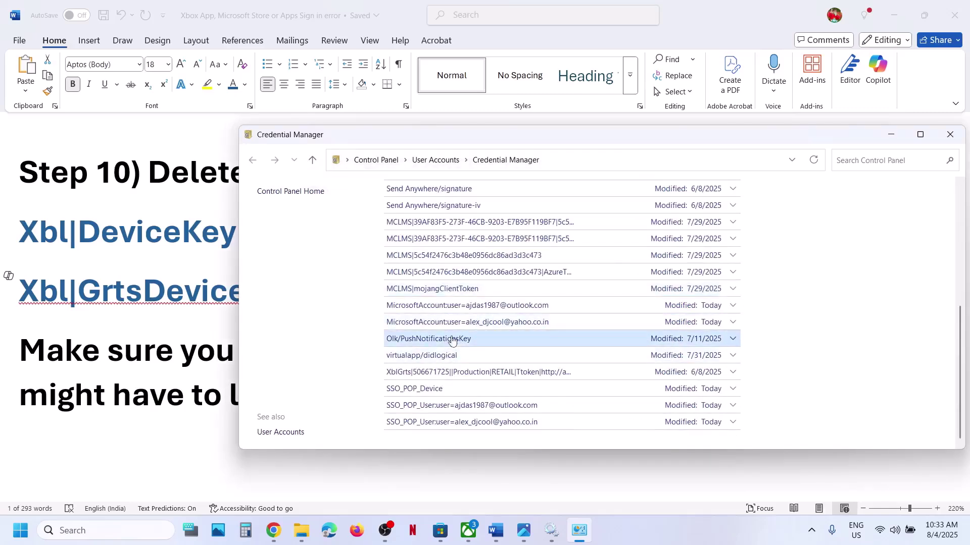
pyautogui.click(454, 372)
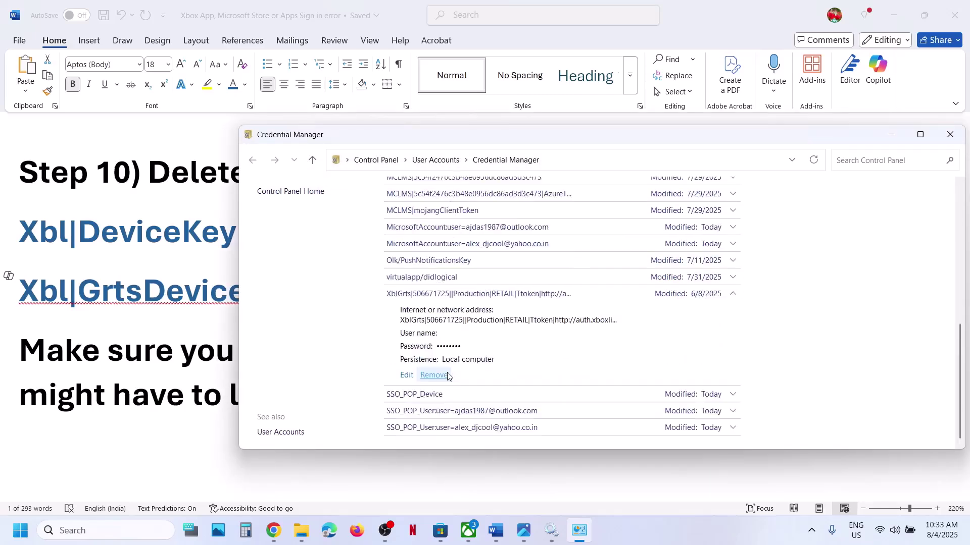
pyautogui.click(434, 370)
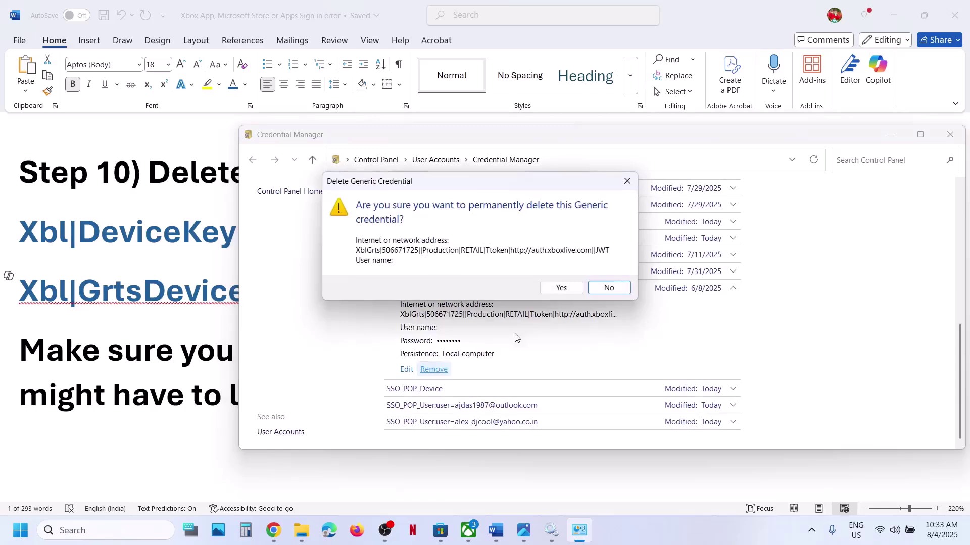
pyautogui.click(561, 288)
pyautogui.click(950, 134)
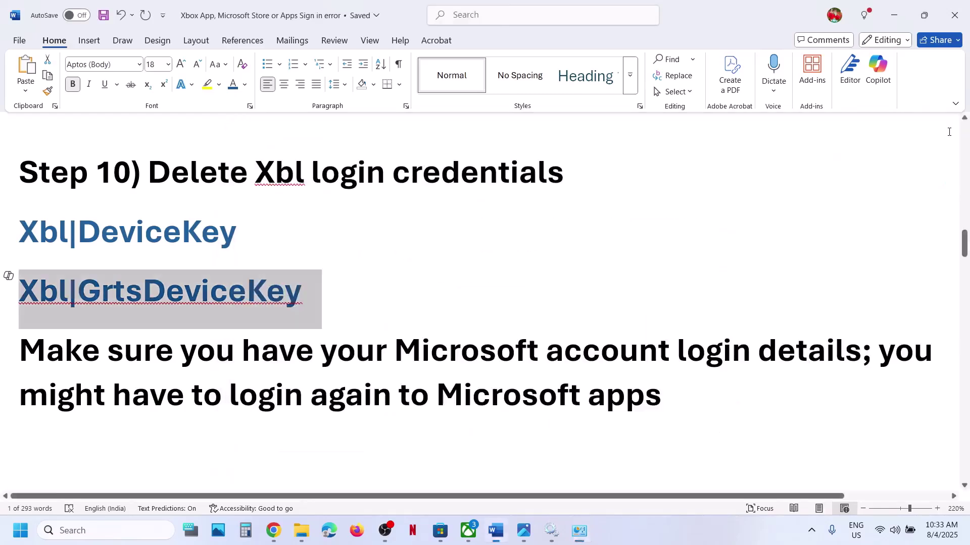
# Step: Restart the computer and check the sign-in in Microsoft Store and the Xbox app
pyautogui.press('super')
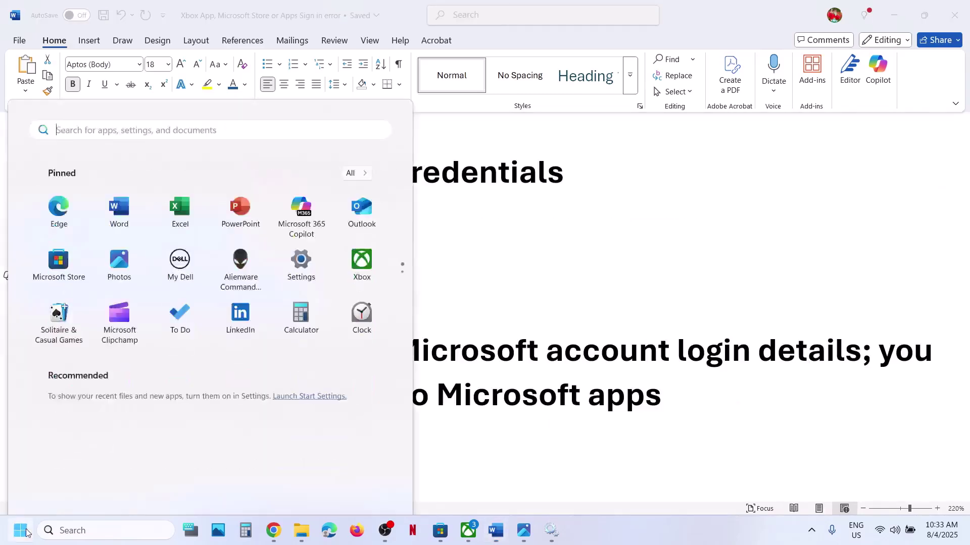
pyautogui.click(361, 486)
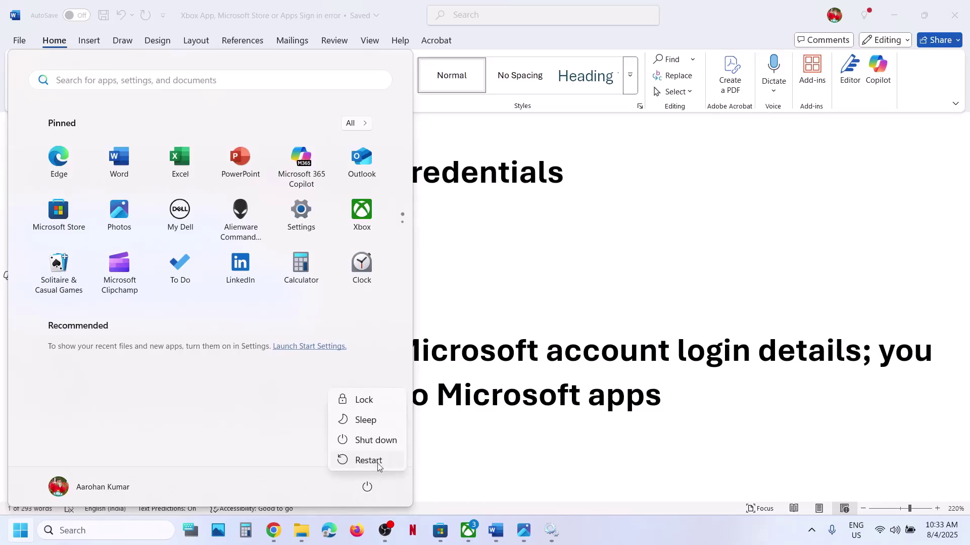
pyautogui.click(635, 537)
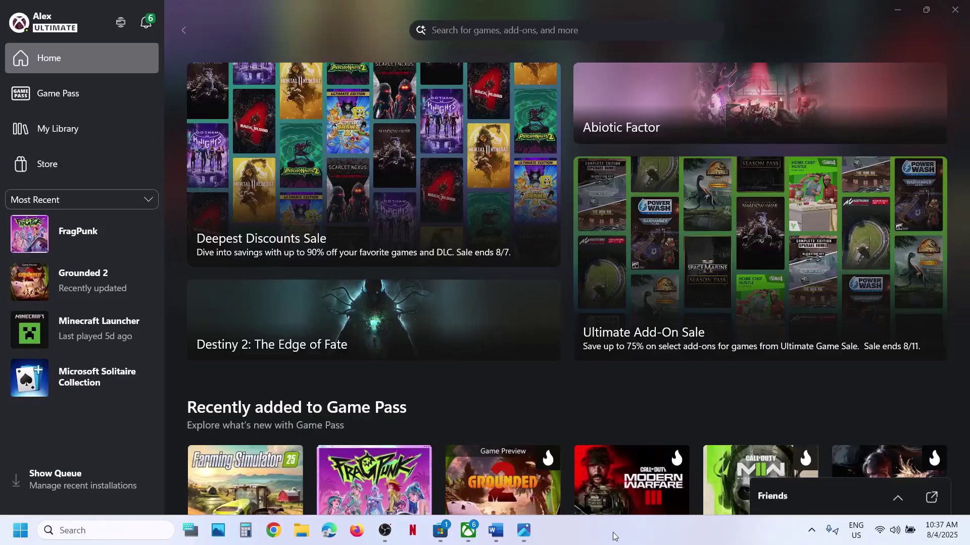
pyautogui.click(440, 538)
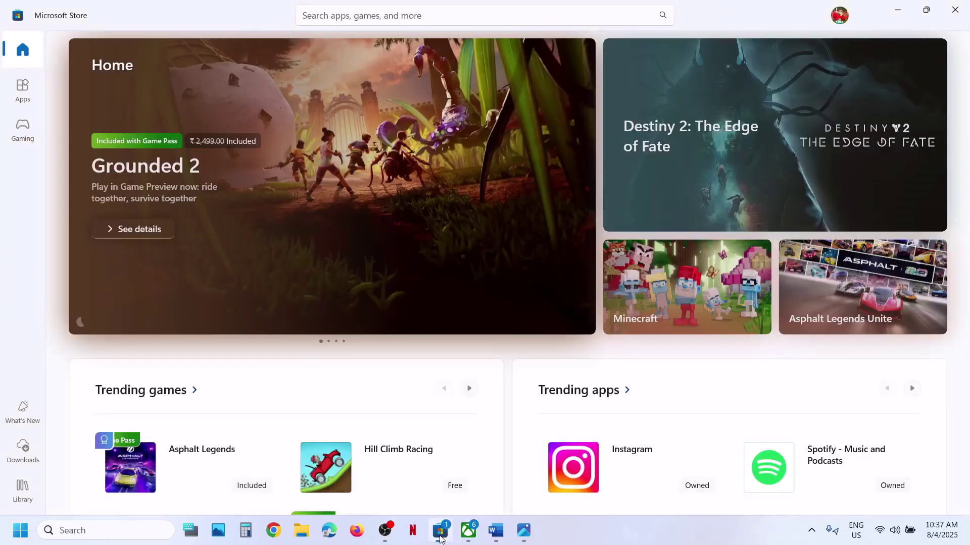
pyautogui.click(469, 534)
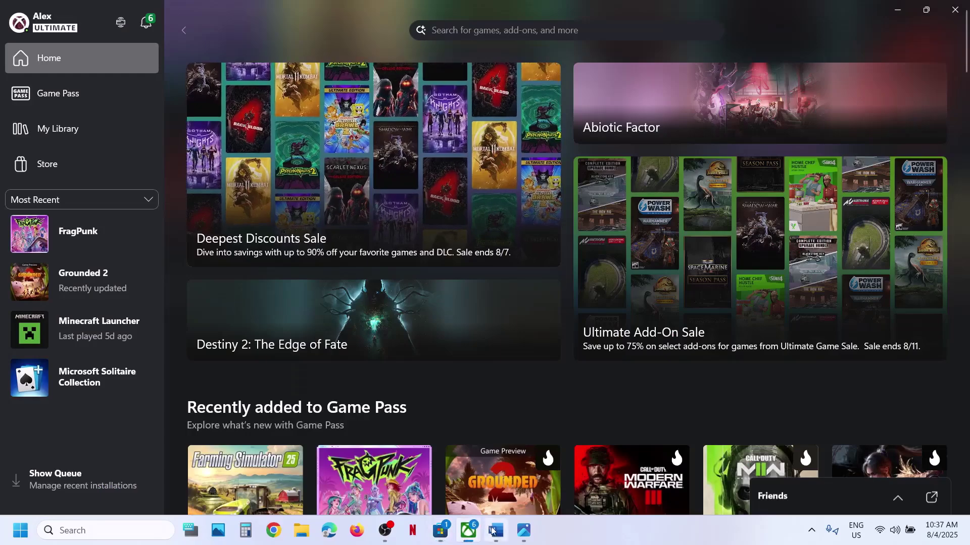
# Step: Switch to the Word document and copy the full Get-AppxPackage -AllUsers command given under Step 11
pyautogui.click(496, 532)
pyautogui.scroll(-20, 425, 333)
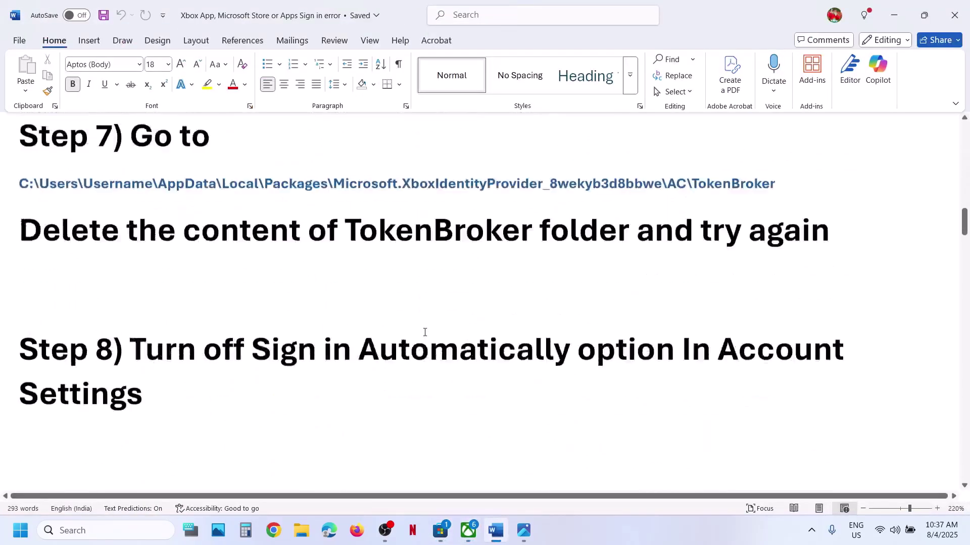
pyautogui.scroll(-5, 424, 332)
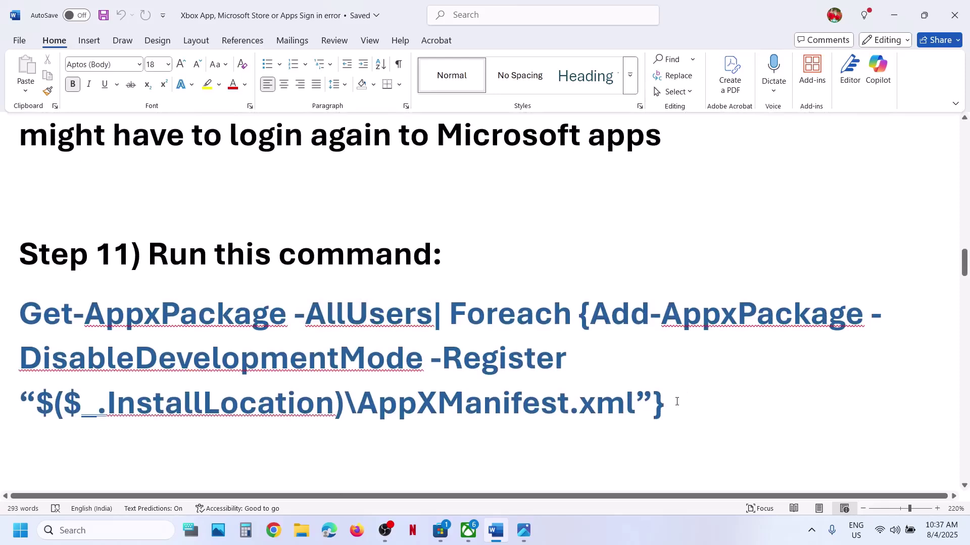
pyautogui.moveTo(677, 402); pyautogui.dragTo(21, 296)
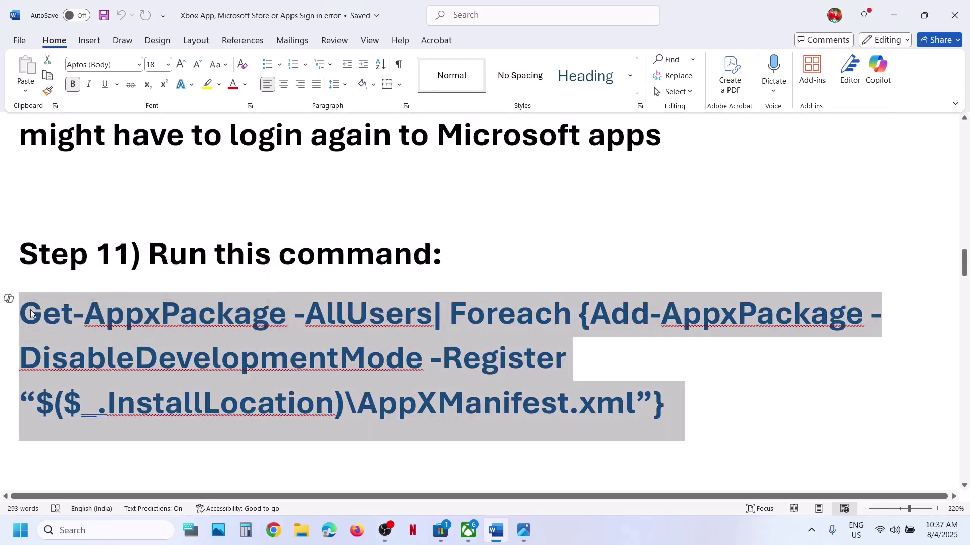
pyautogui.rightClick(30, 310)
pyautogui.click(64, 109)
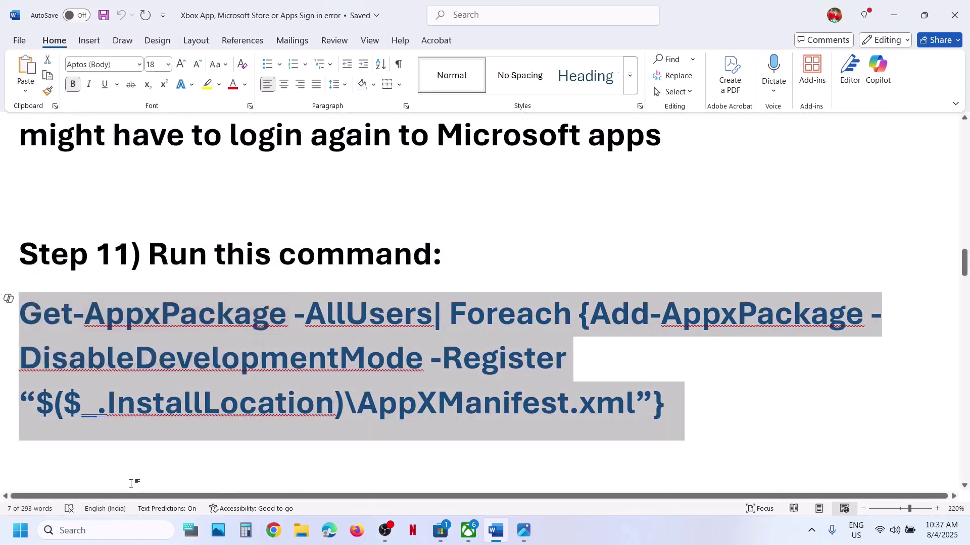
# Step: Search Windows for powershell and run Windows PowerShell as administrator, allowing it to make changes
pyautogui.click(112, 526)
pyautogui.write('pow')
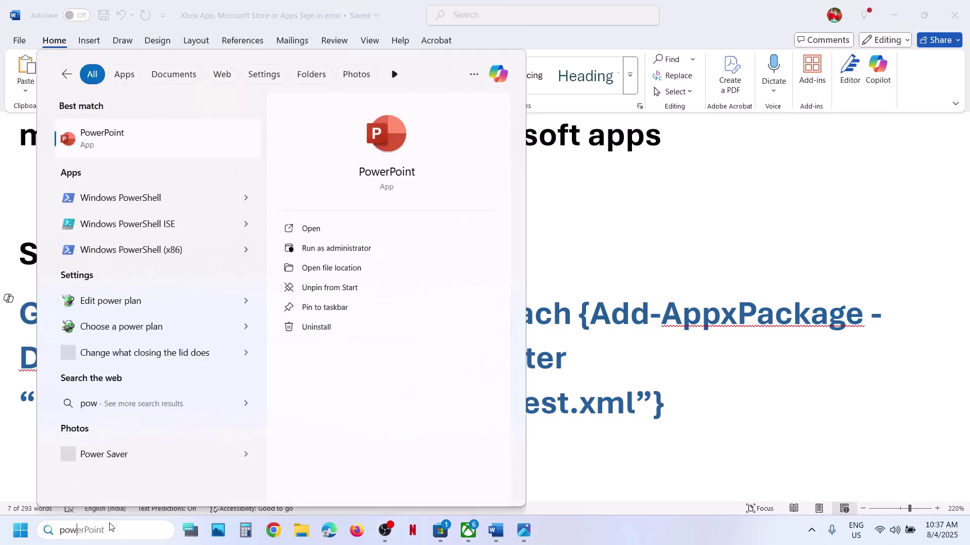
pyautogui.write('ershell')
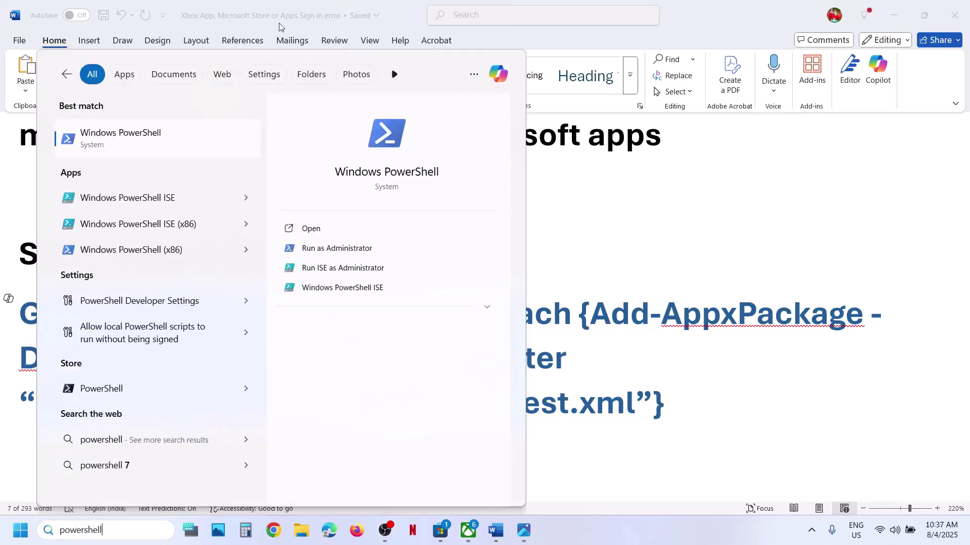
pyautogui.rightClick(133, 152)
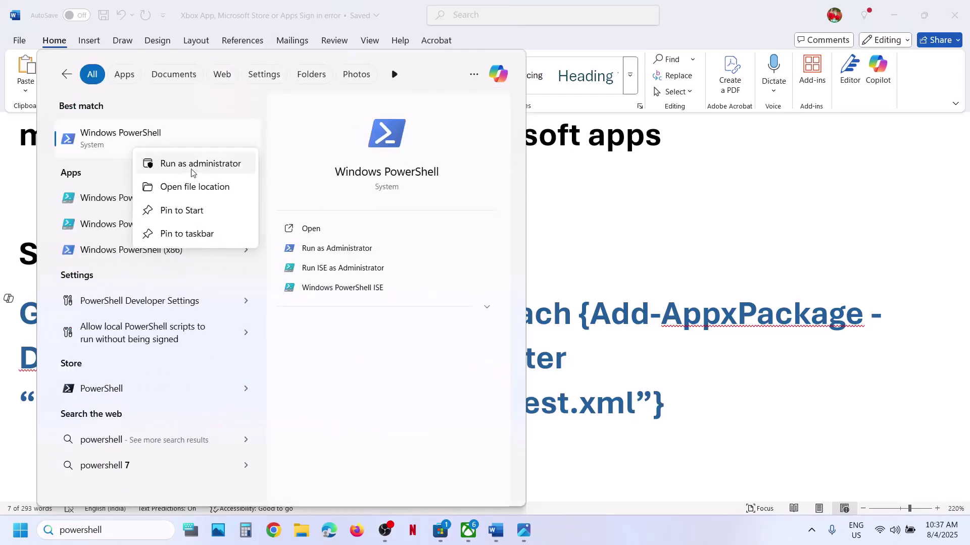
pyautogui.click(192, 164)
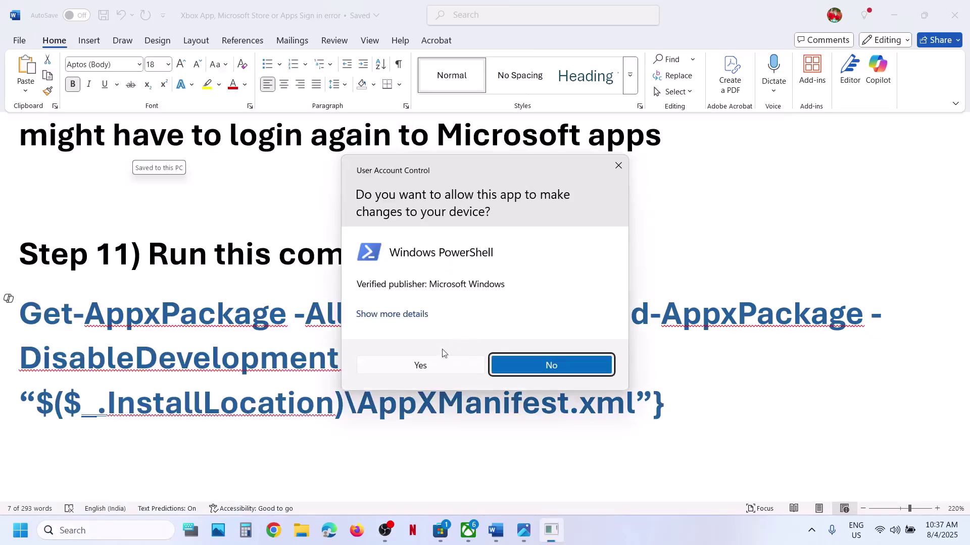
pyautogui.click(422, 366)
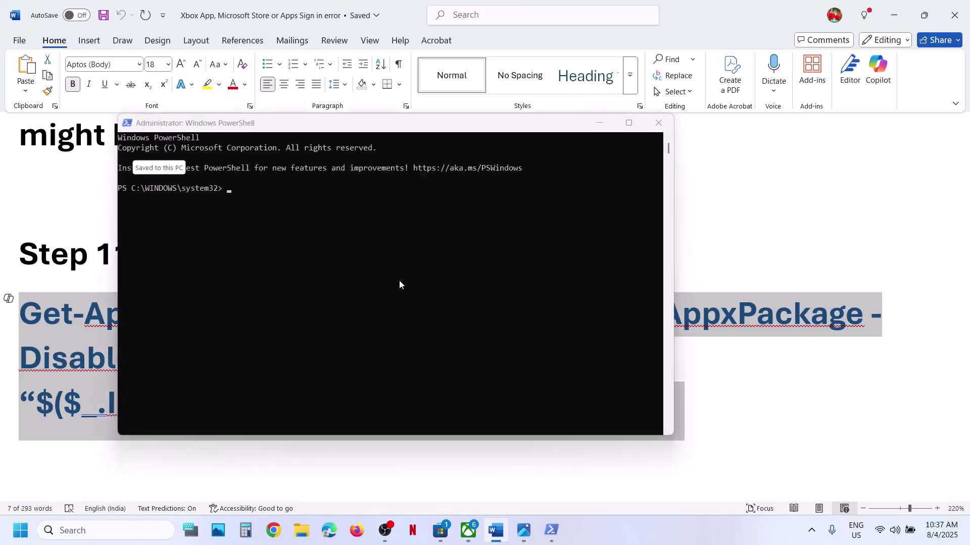
# Step: Paste the copied Get-AppxPackage re-registration command into the administrator PowerShell window and run it
pyautogui.click(399, 280)
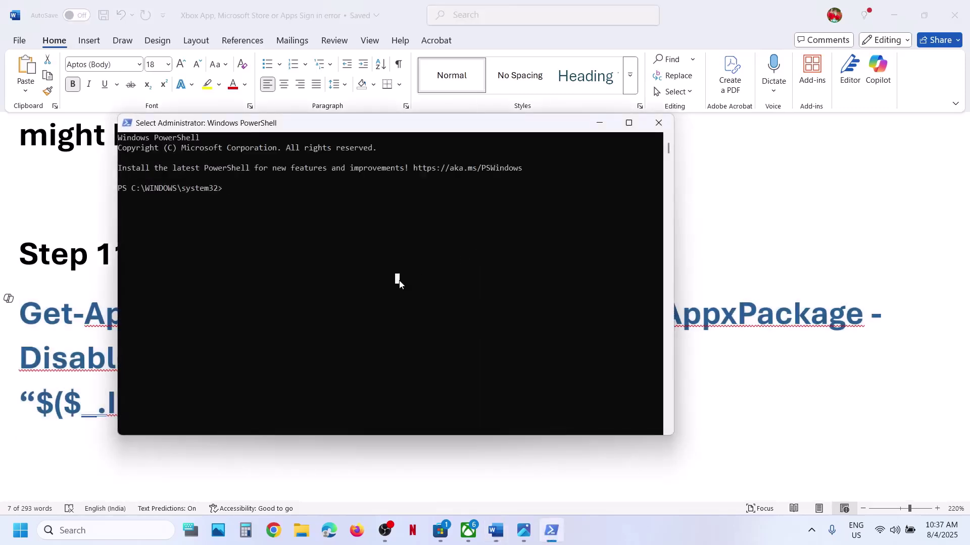
pyautogui.rightClick(425, 273)
pyautogui.press('Return')
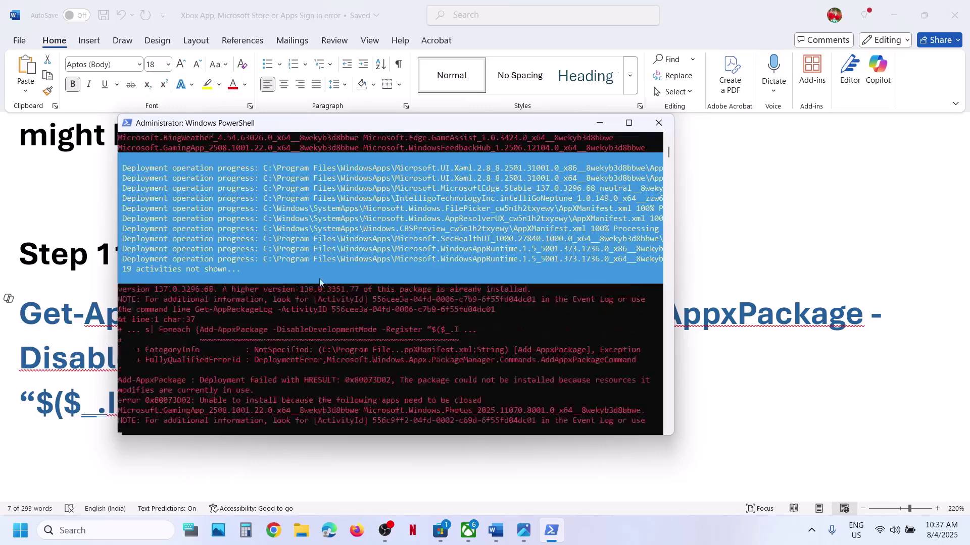
# Step: Return to the Word document, copy inetcpl.cpl from Step 12, and open that control panel item through Windows search
pyautogui.click(78, 456)
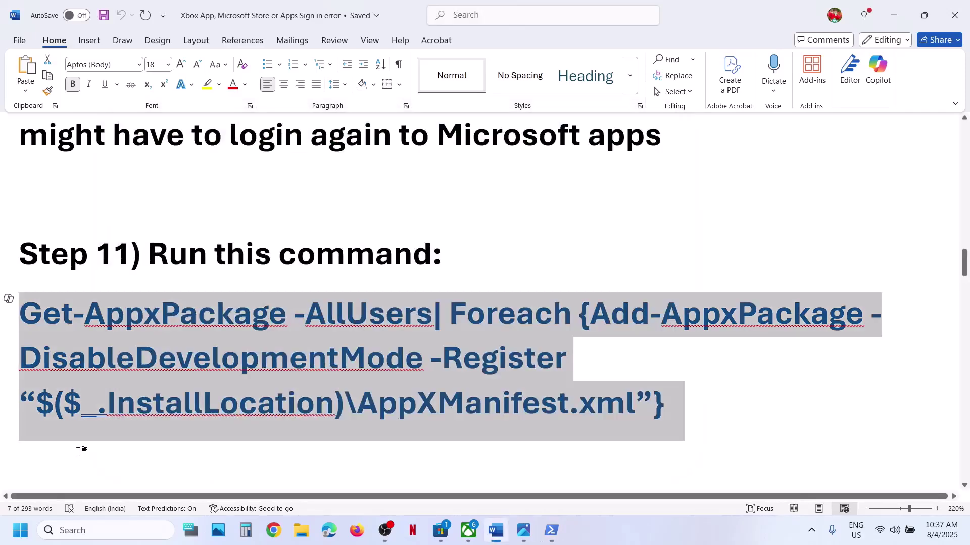
pyautogui.scroll(-5, 314, 402)
pyautogui.scroll(3, 315, 402)
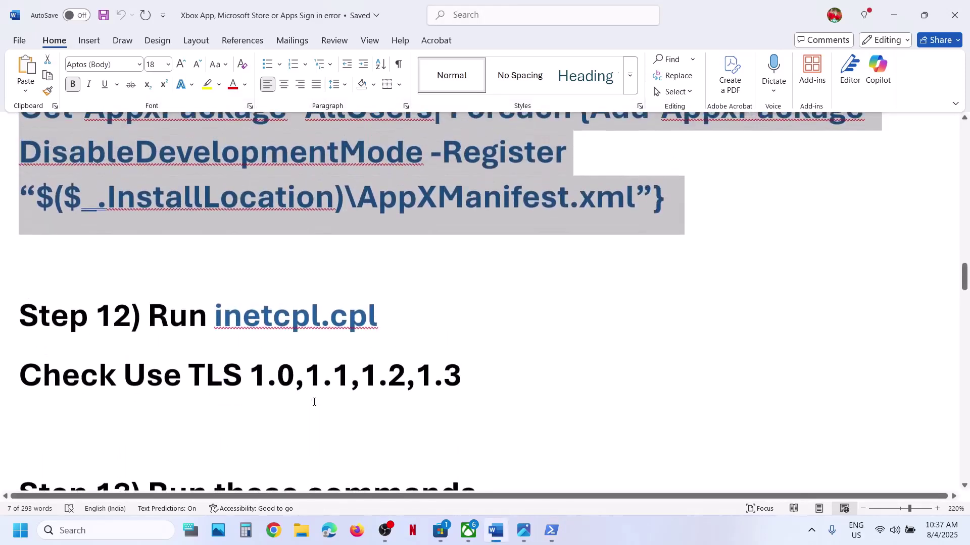
pyautogui.moveTo(380, 325); pyautogui.dragTo(239, 339)
pyautogui.hotkey('ctrl', 'c')
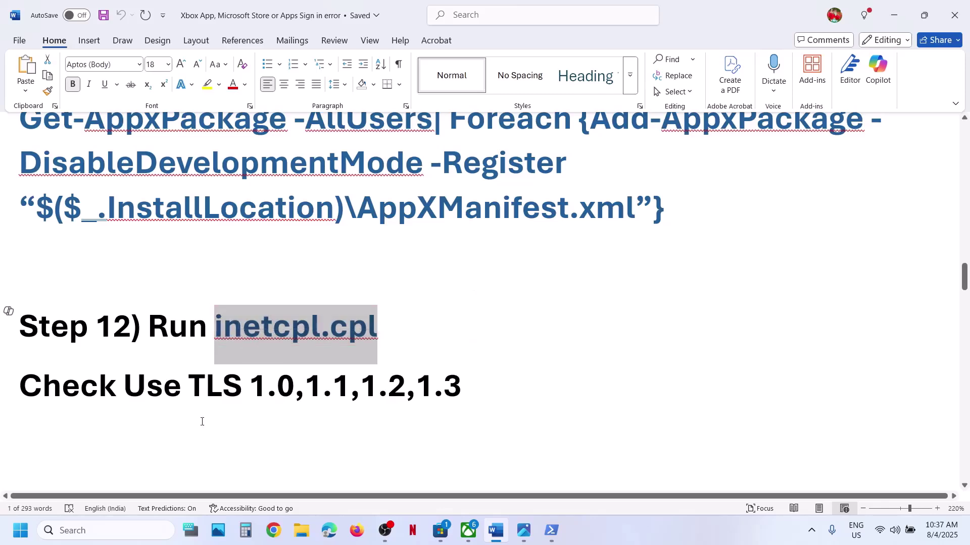
pyautogui.click(111, 534)
pyautogui.hotkey('ctrl', 'v')
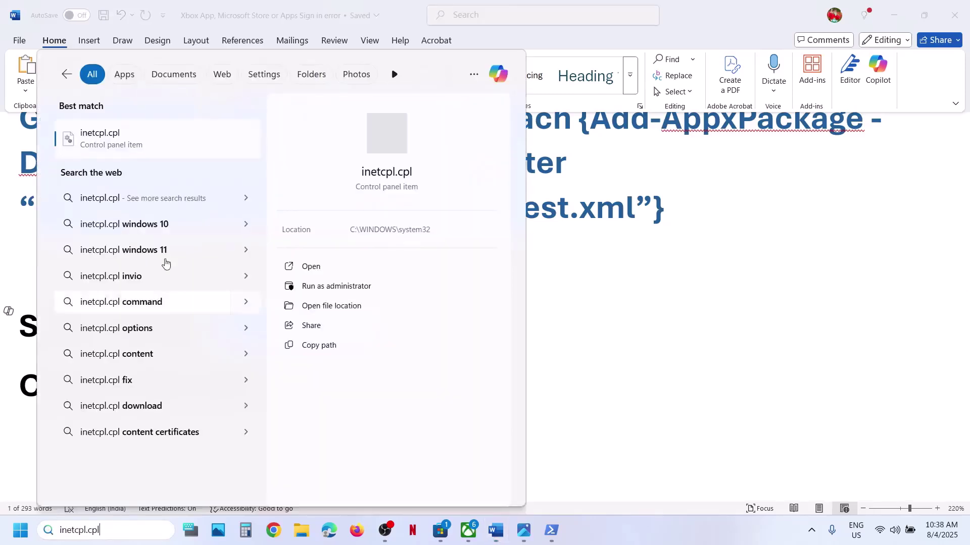
pyautogui.click(128, 139)
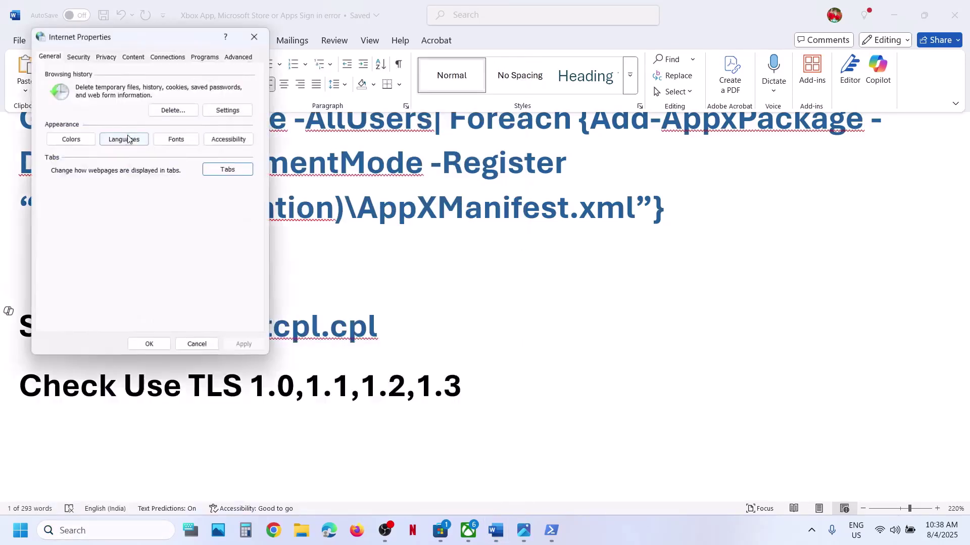
# Step: Check that Use TLS 1.0, 1.1, 1.2 and 1.3 are enabled in the advanced Internet Properties, and accept the dialog
pyautogui.click(227, 57)
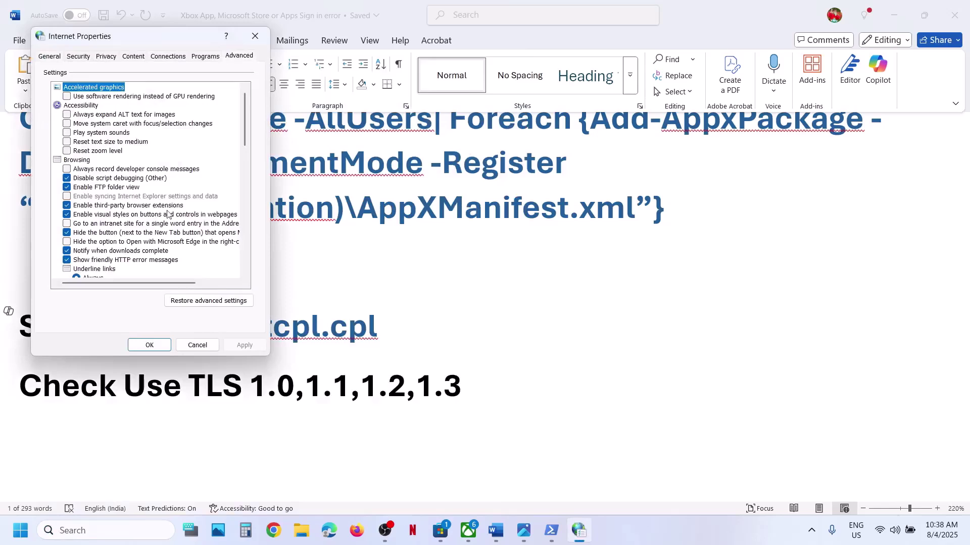
pyautogui.scroll(-10, 169, 215)
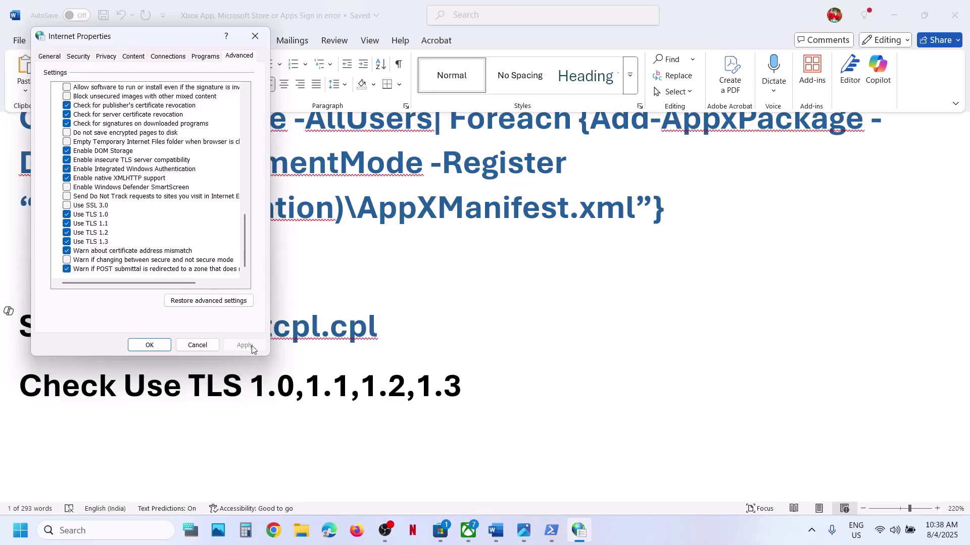
pyautogui.click(152, 344)
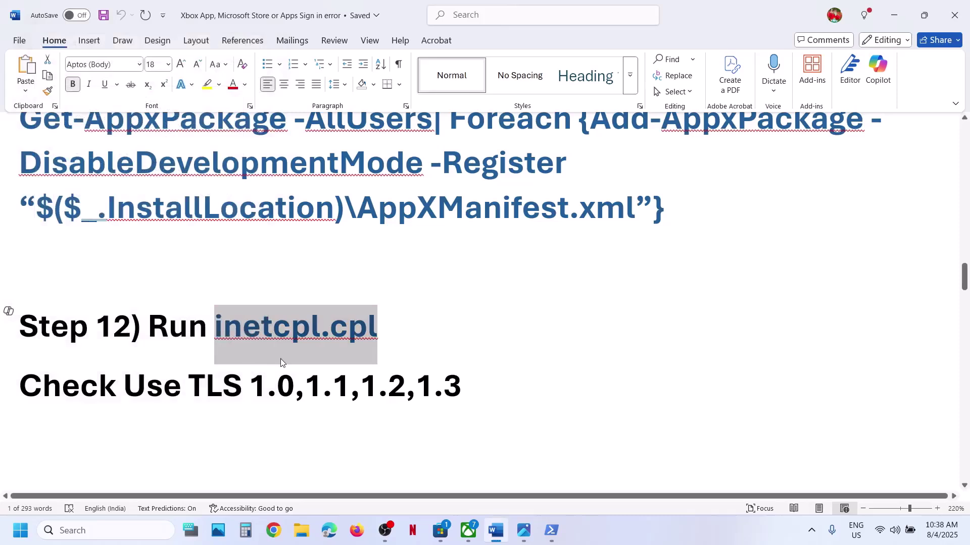
# Step: Move on to Step 13 in the document and run Command Prompt as administrator, allowing it to make changes
pyautogui.scroll(-1, 280, 359)
pyautogui.scroll(-4, 281, 359)
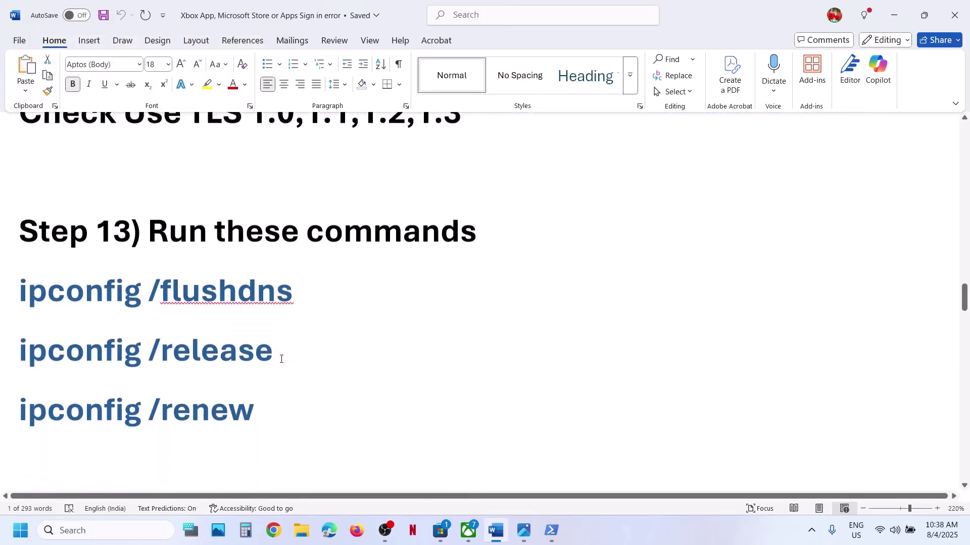
pyautogui.click(94, 530)
pyautogui.write('cmd')
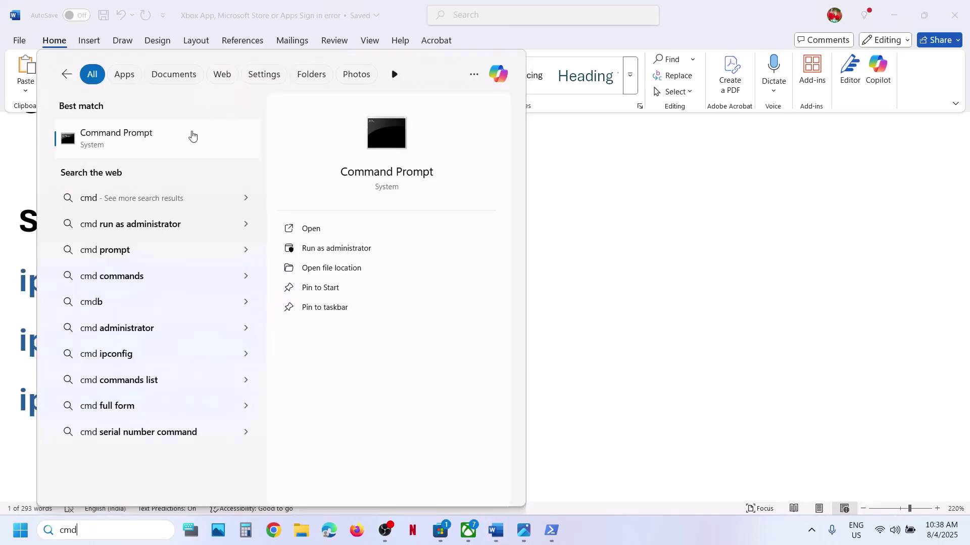
pyautogui.rightClick(161, 154)
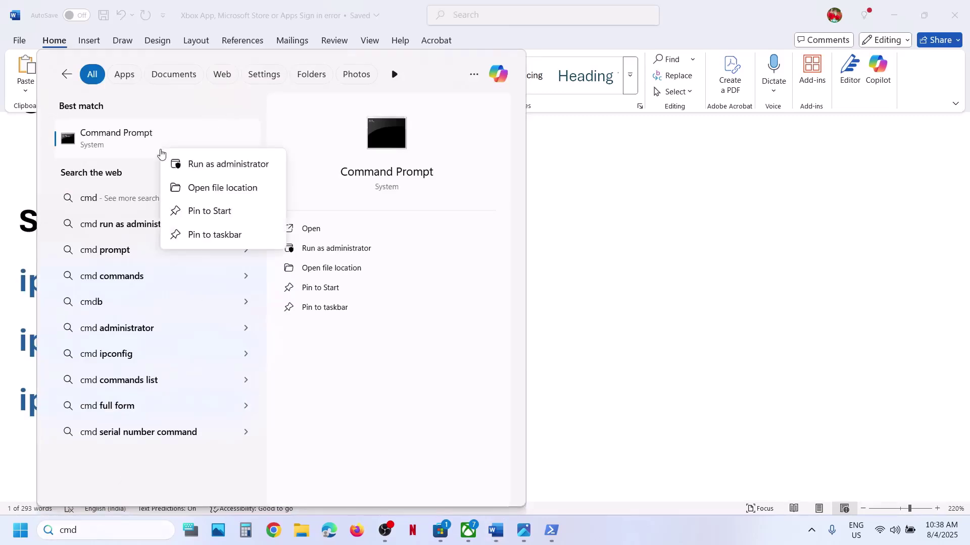
pyautogui.click(232, 170)
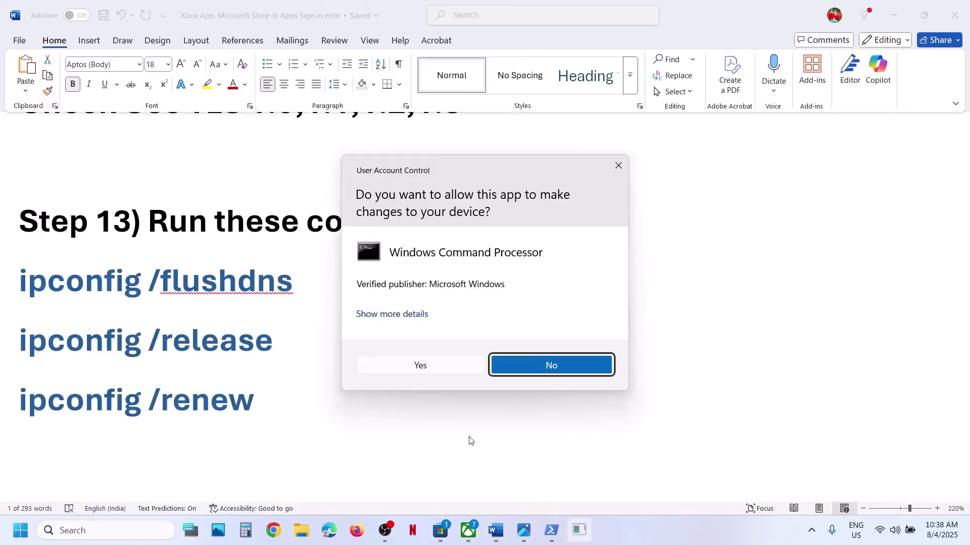
pyautogui.click(420, 365)
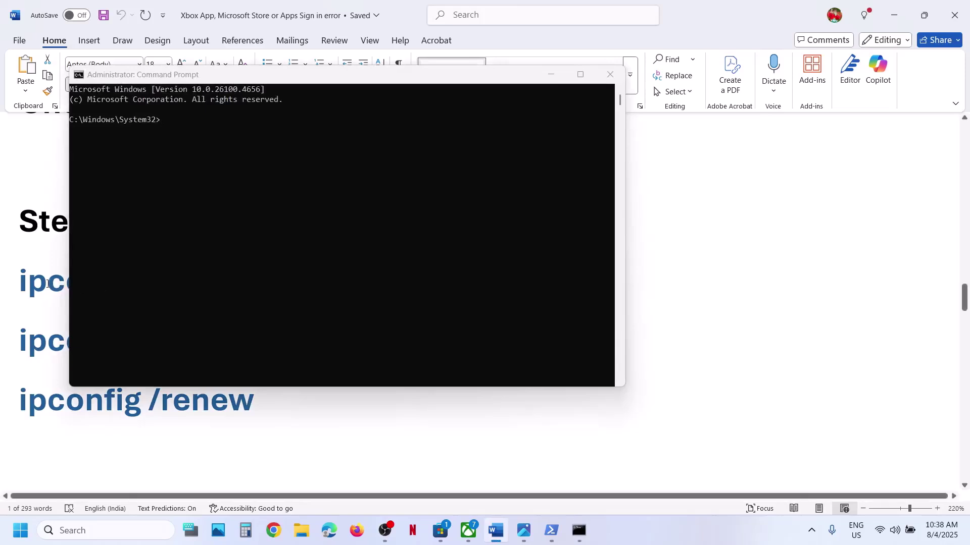
# Step: Copy ipconfig /flushdns from Step 13 and run it in the administrator Command Prompt
pyautogui.tripleClick(47, 283)
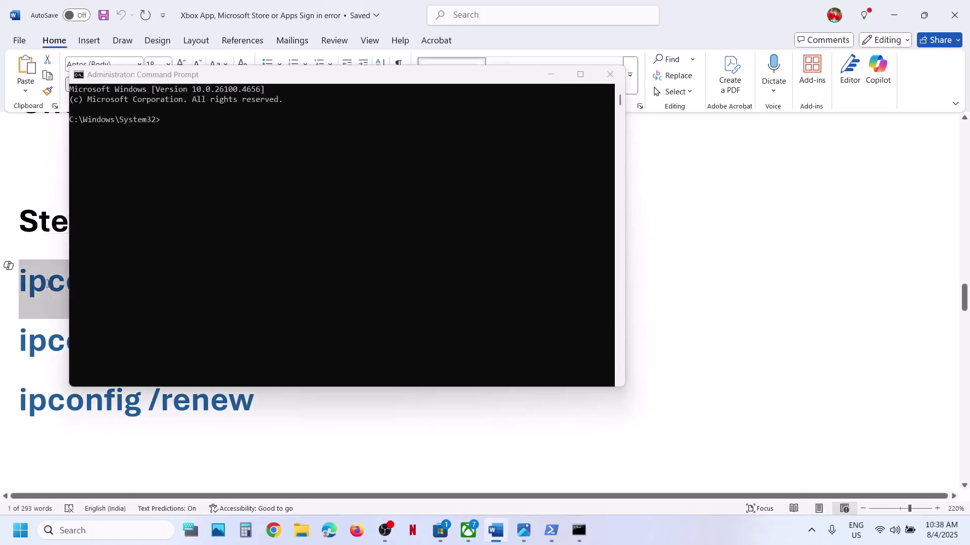
pyautogui.click(370, 190)
pyautogui.rightClick(369, 190)
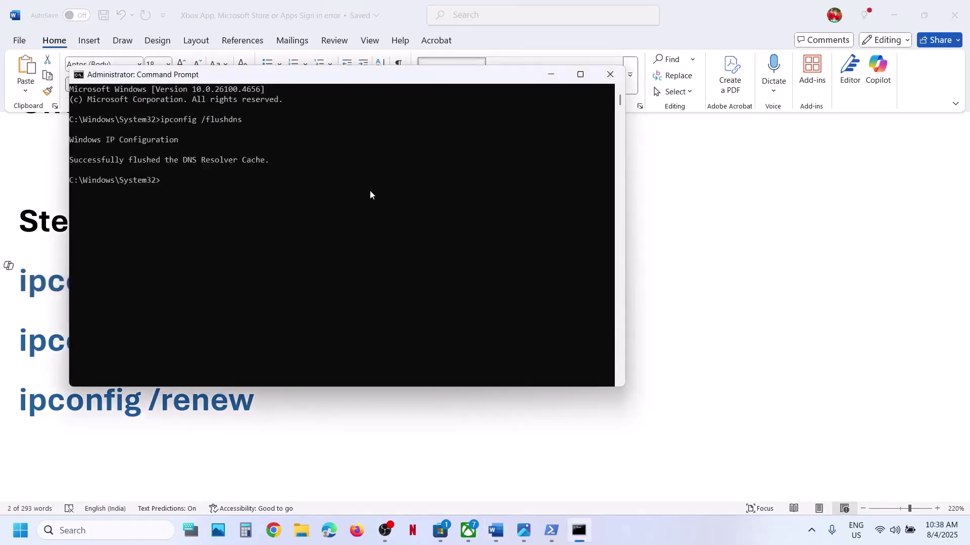
# Step: Copy ipconfig /release from the Word document and run it in the administrator Command Prompt
pyautogui.hotkey('alt', 'Tab')
pyautogui.tripleClick(187, 339)
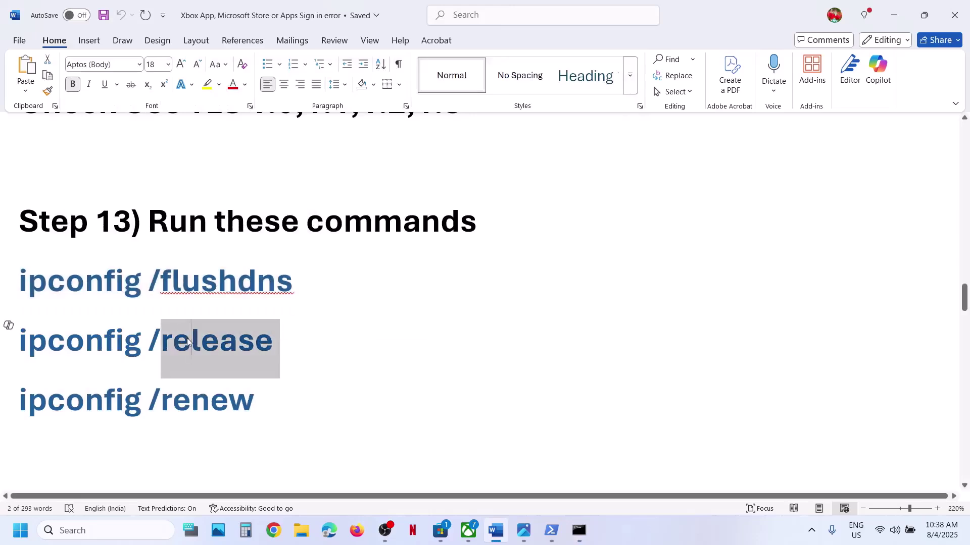
pyautogui.hotkey('ctrl', 'c')
pyautogui.hotkey('alt', 'Tab')
pyautogui.rightClick(488, 307)
pyautogui.press('Return')
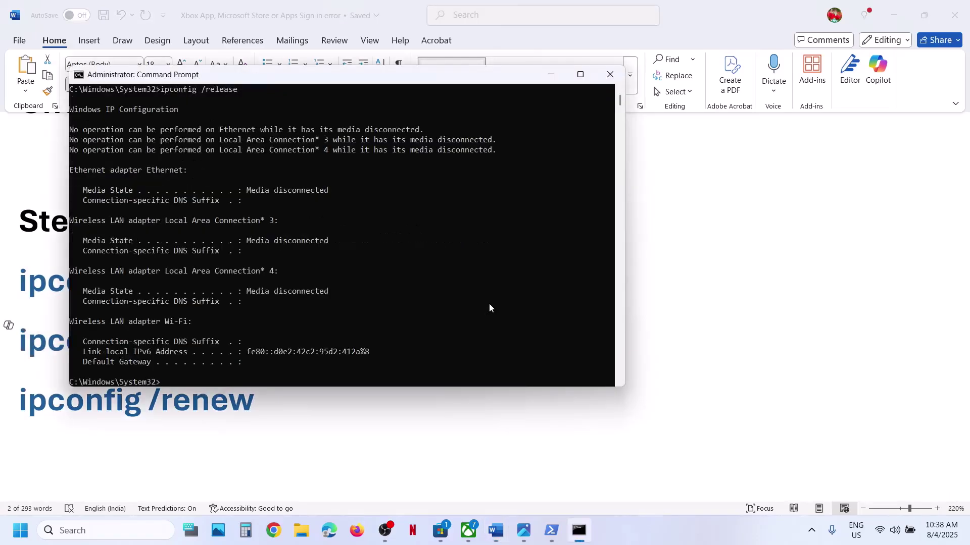
# Step: Copy ipconfig /renew from the Word document, run it in the administrator Command Prompt, and close that window
pyautogui.hotkey('alt', 'Tab')
pyautogui.tripleClick(212, 404)
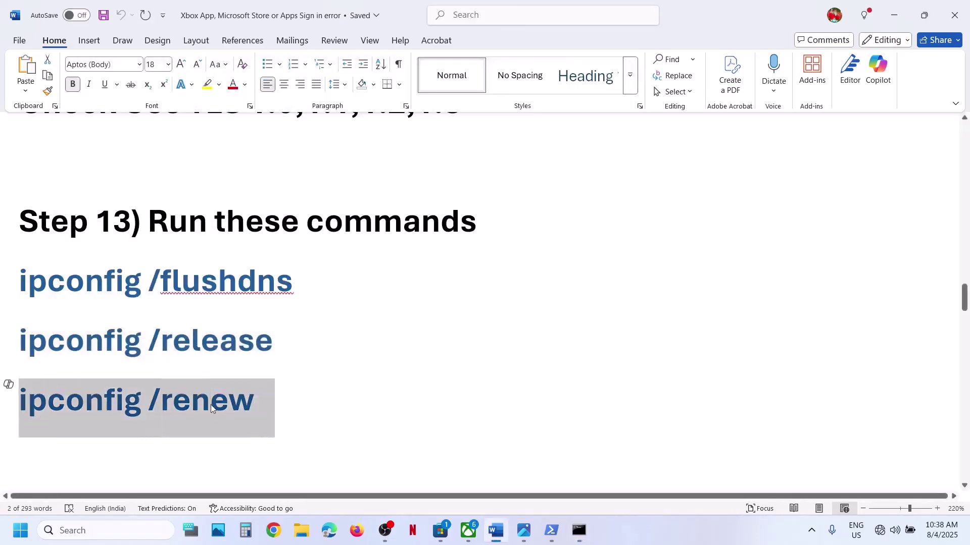
pyautogui.hotkey('ctrl', 'c')
pyautogui.hotkey('alt', 'Tab')
pyautogui.rightClick(416, 295)
pyautogui.press('Return')
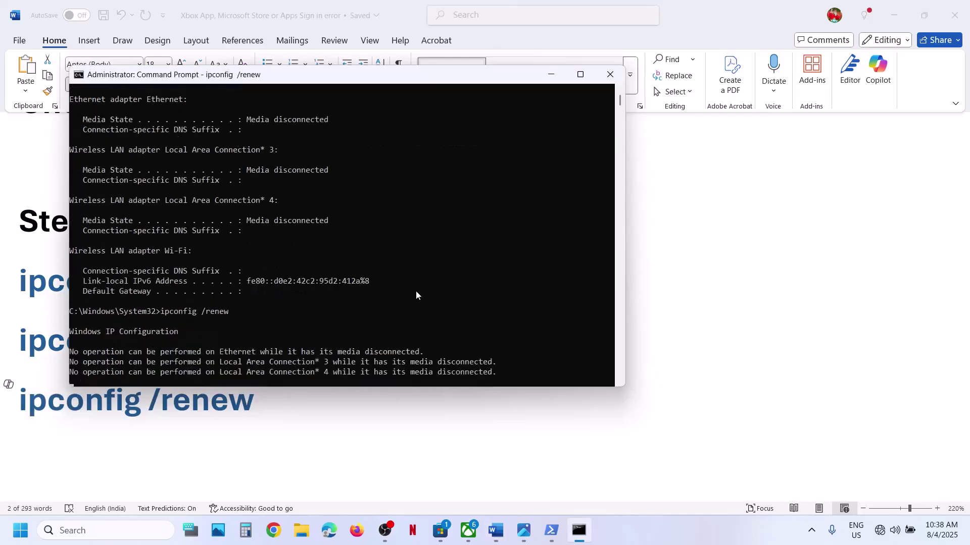
pyautogui.click(611, 76)
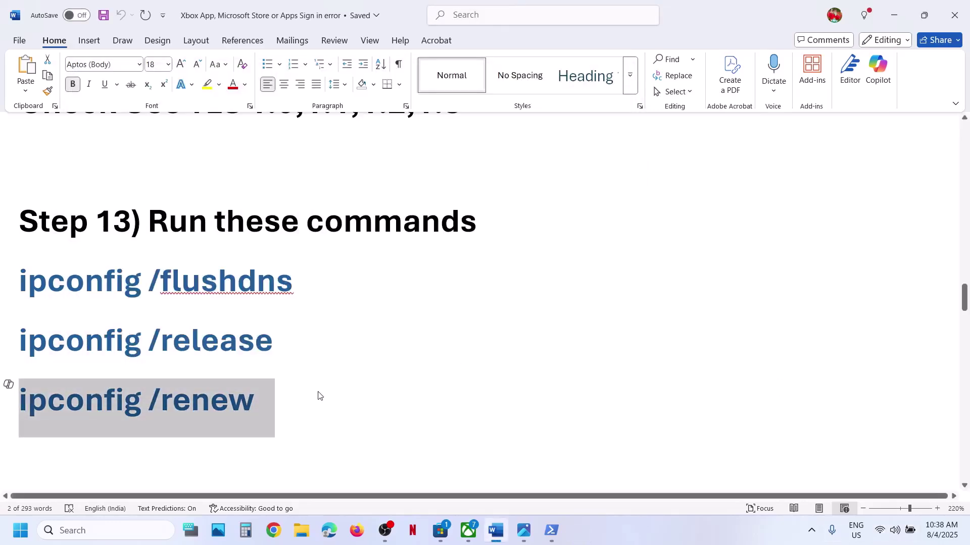
# Step: Following Step 14, switch the Wi-Fi connection to the G_801-4G network
pyautogui.scroll(-4, 318, 393)
pyautogui.scroll(2, 320, 392)
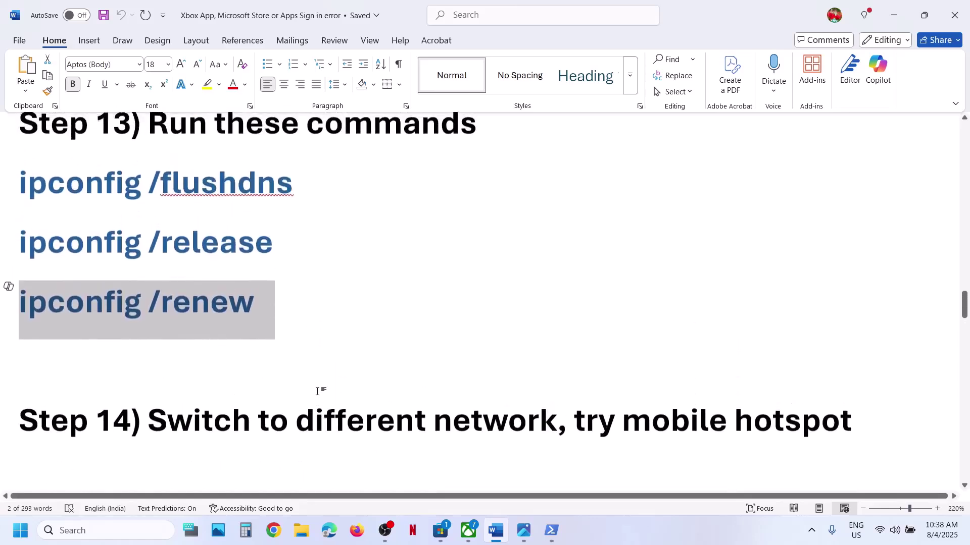
pyautogui.moveTo(180, 421); pyautogui.dragTo(558, 434)
pyautogui.click(879, 530)
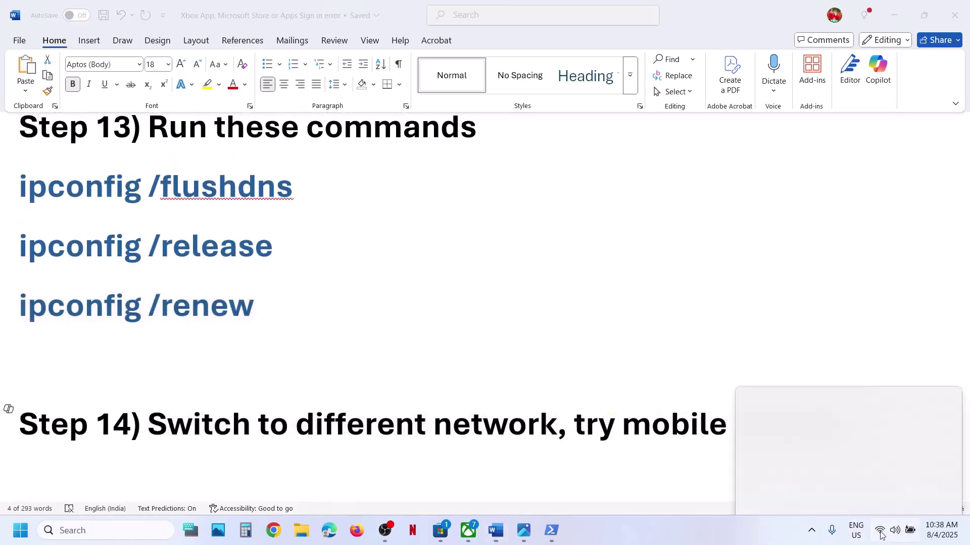
pyautogui.click(798, 295)
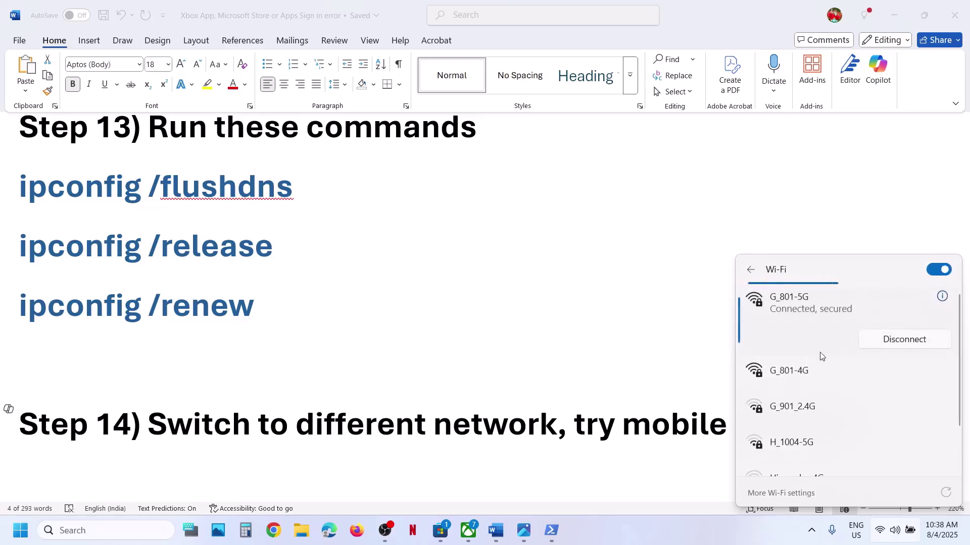
pyautogui.click(807, 376)
pyautogui.click(890, 397)
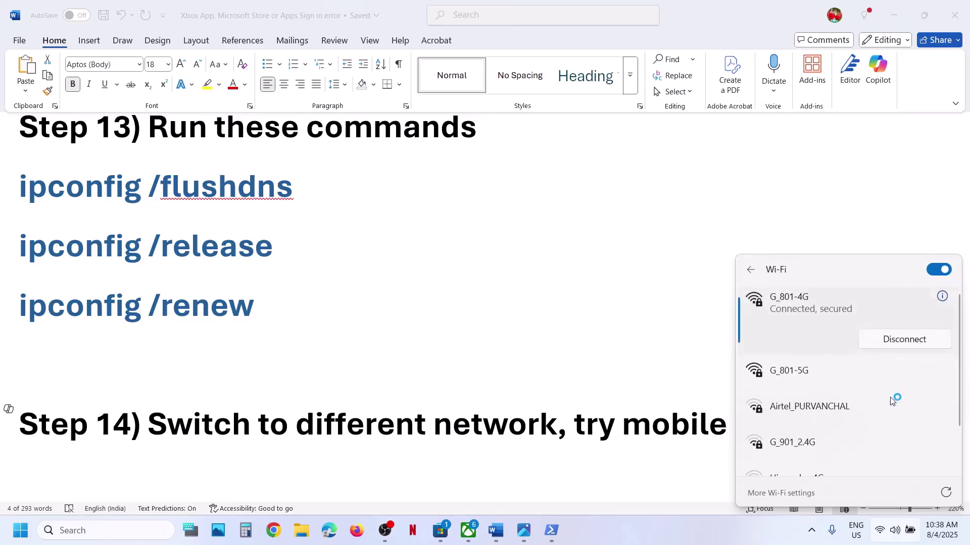
pyautogui.click(665, 405)
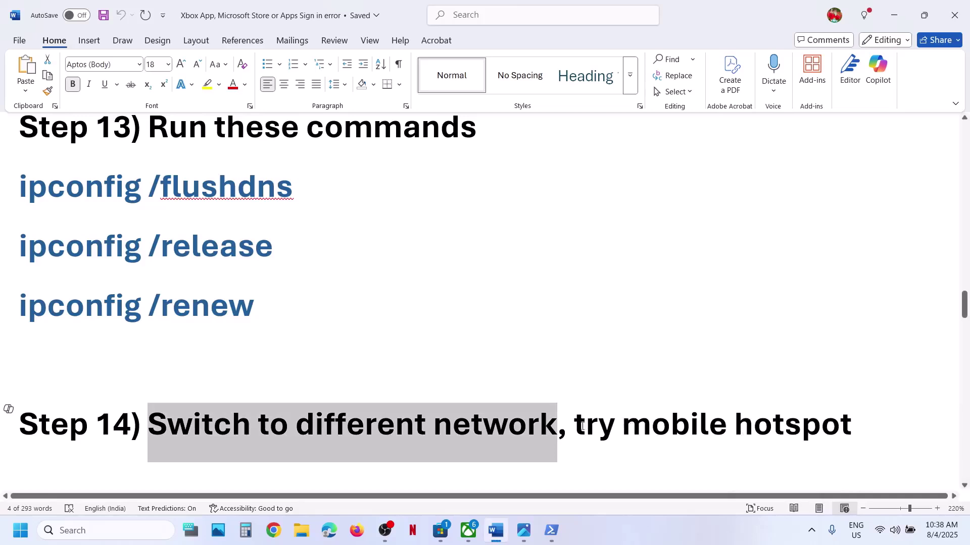
# Step: Highlight "try mobile hotspot" in Step 14 and review the list of available Wi-Fi networks
pyautogui.moveTo(576, 426); pyautogui.dragTo(853, 427)
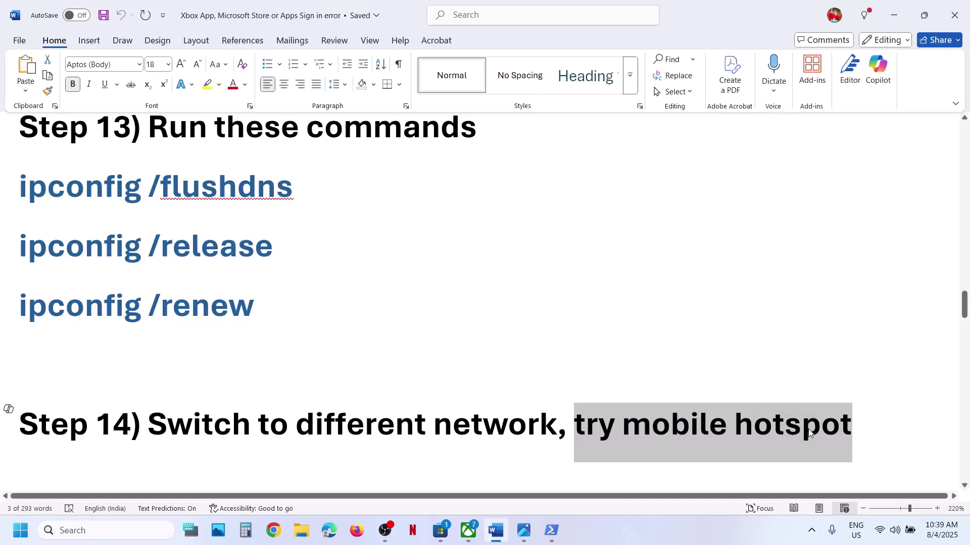
pyautogui.click(879, 530)
pyautogui.click(803, 295)
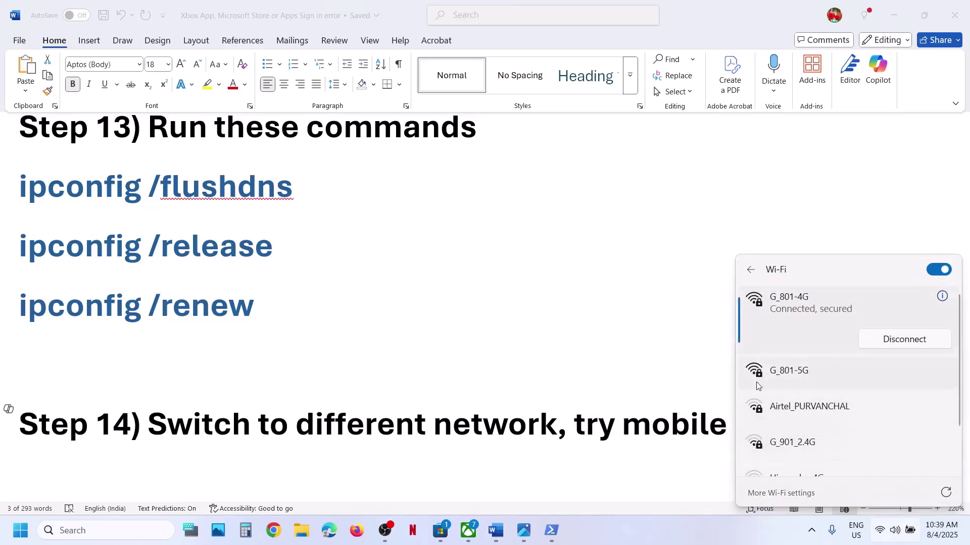
pyautogui.click(666, 432)
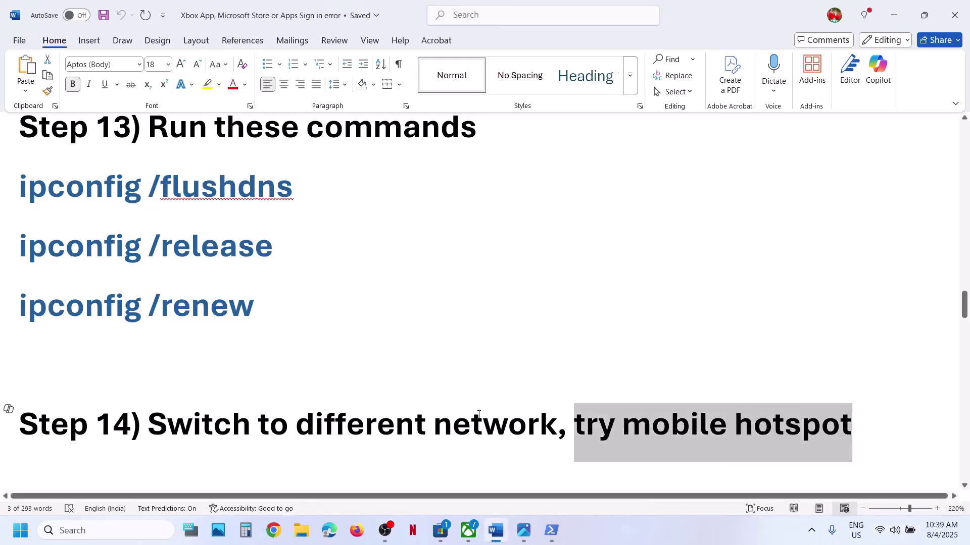
# Step: Go to Step 15 on starting the Xbox services and open Services through Windows search
pyautogui.scroll(-5, 479, 414)
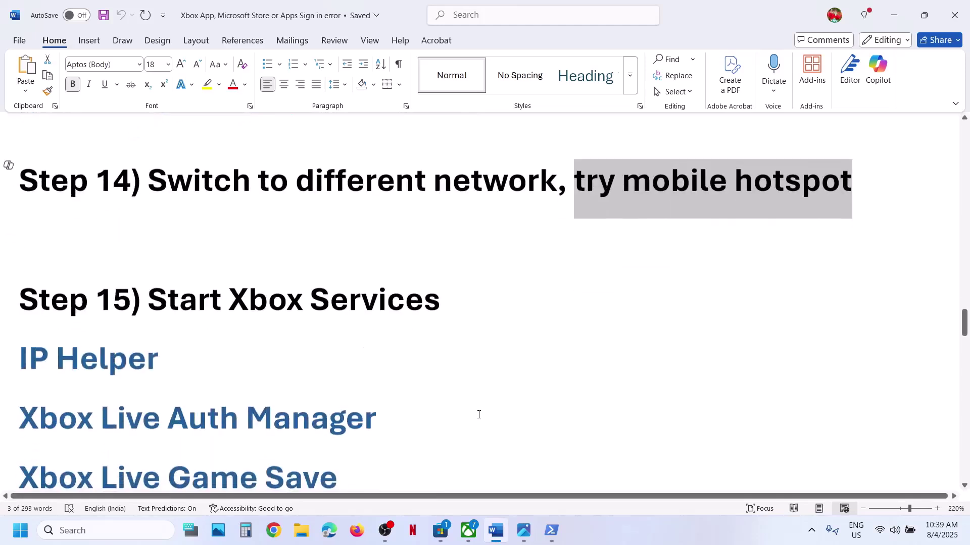
pyautogui.scroll(-1, 479, 414)
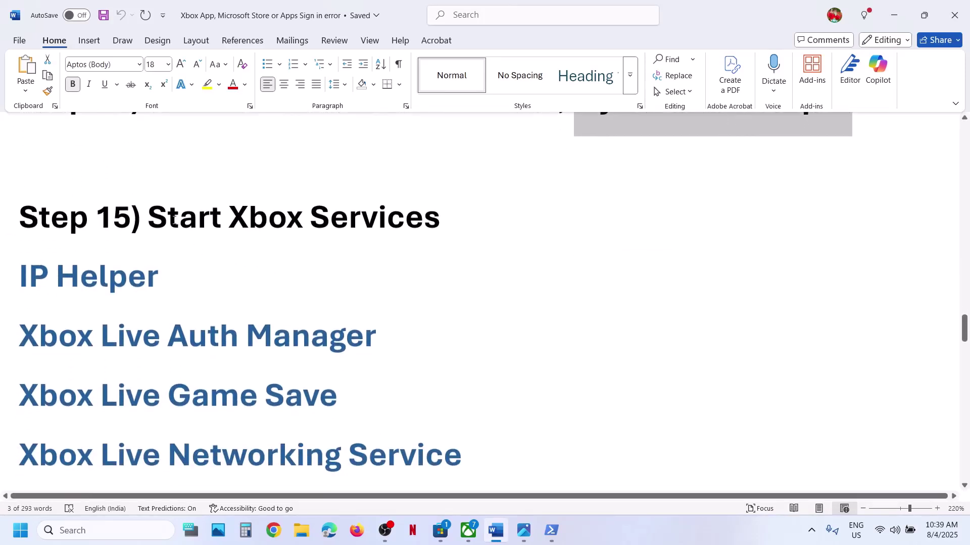
pyautogui.moveTo(172, 218); pyautogui.dragTo(440, 218)
pyautogui.scroll(-2, 214, 277)
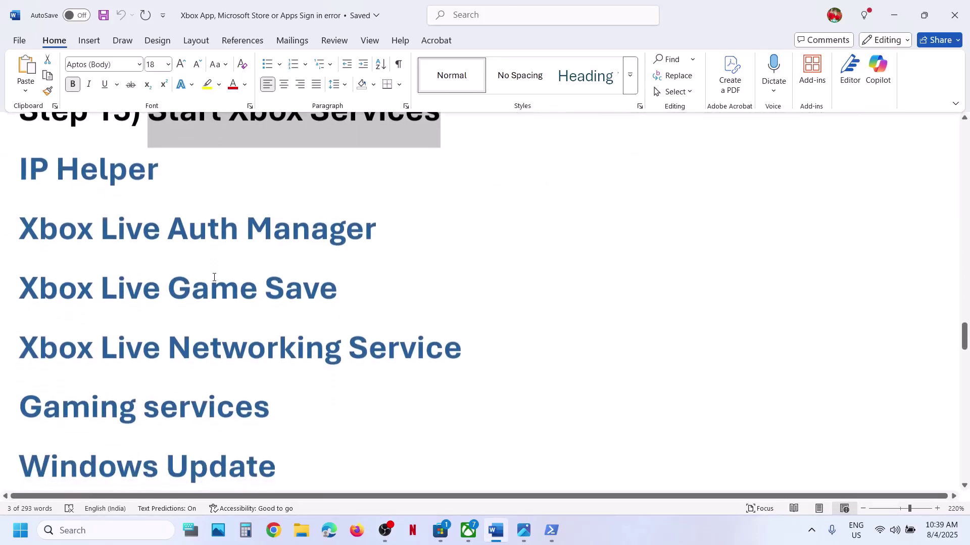
pyautogui.click(95, 529)
pyautogui.write('services')
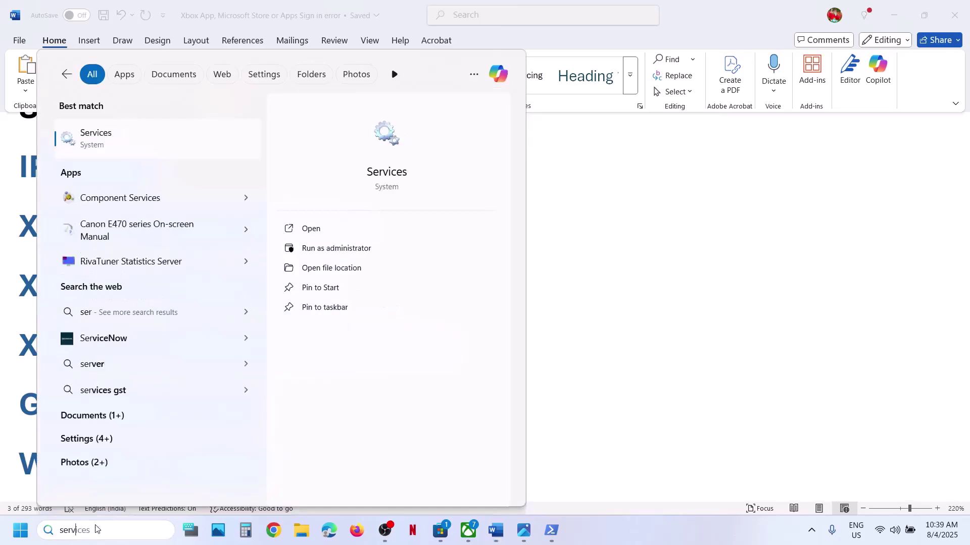
pyautogui.press('Return')
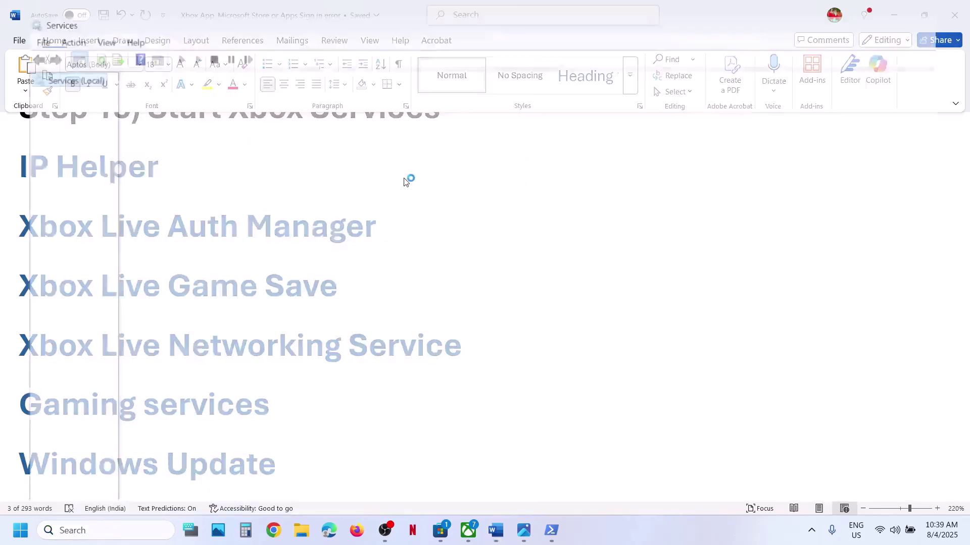
# Step: Open the IP Helper service's properties, keep its startup type on Automatic, and accept the dialog
pyautogui.click(300, 329)
pyautogui.press('i')
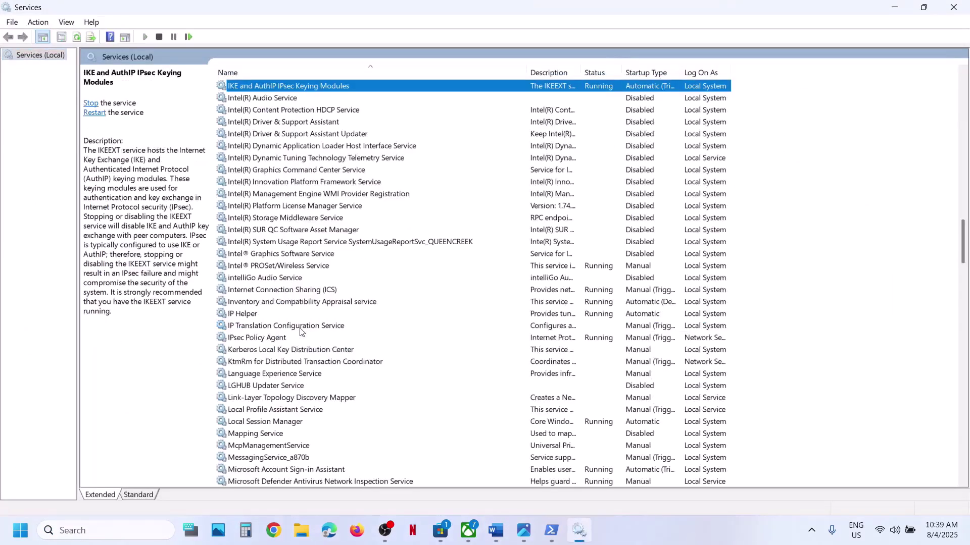
pyautogui.doubleClick(255, 318)
pyautogui.click(505, 249)
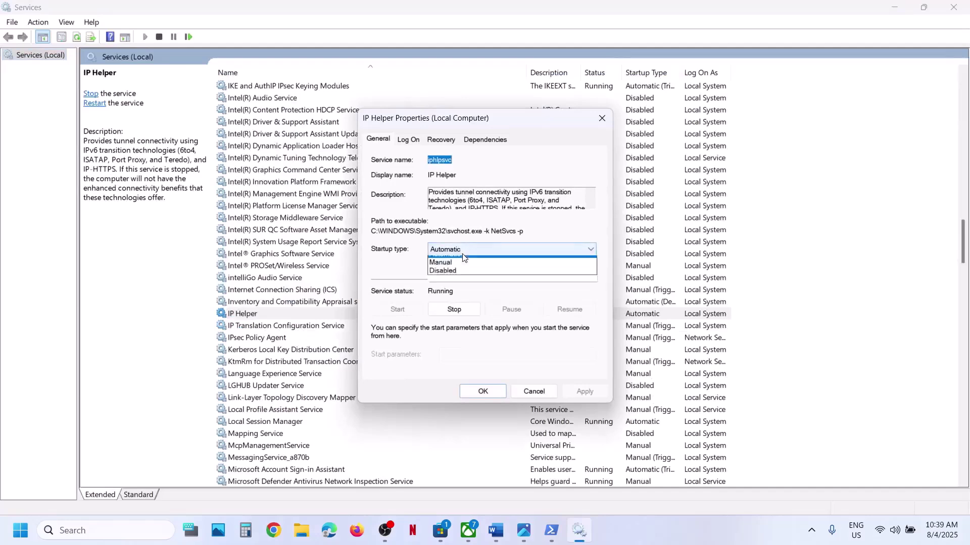
pyautogui.click(459, 273)
pyautogui.press('Tab')
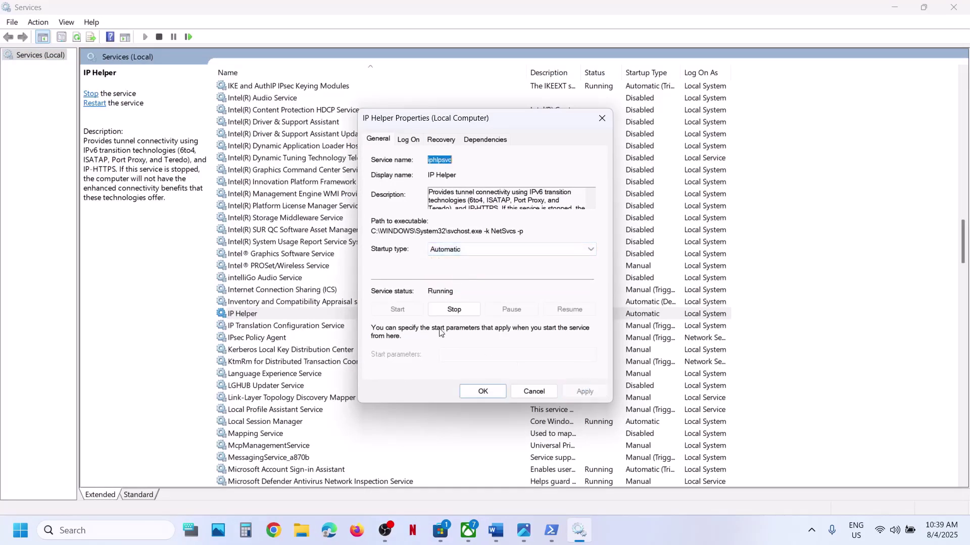
pyautogui.click(480, 391)
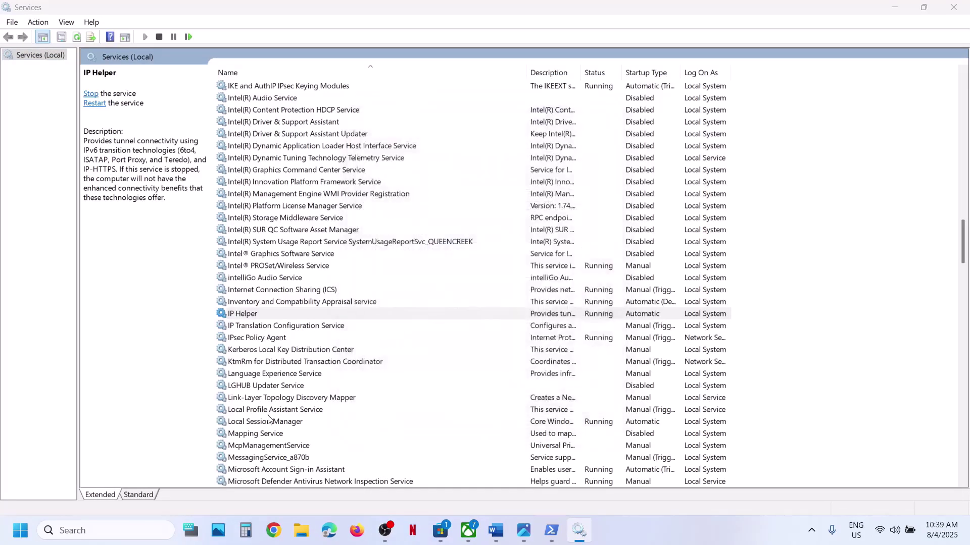
# Step: Set the Xbox Accessory Management Service startup type to Automatic, then apply and accept the change
pyautogui.press('x')
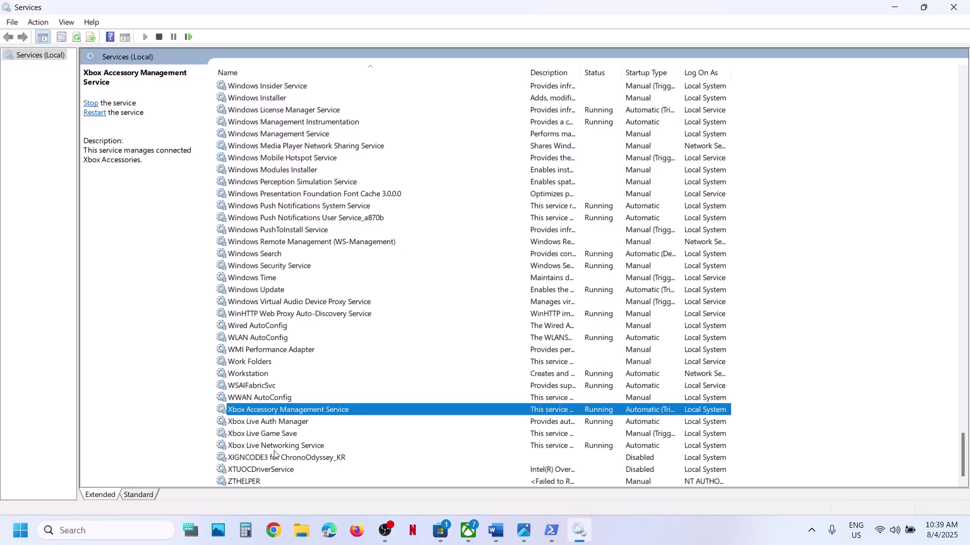
pyautogui.doubleClick(273, 412)
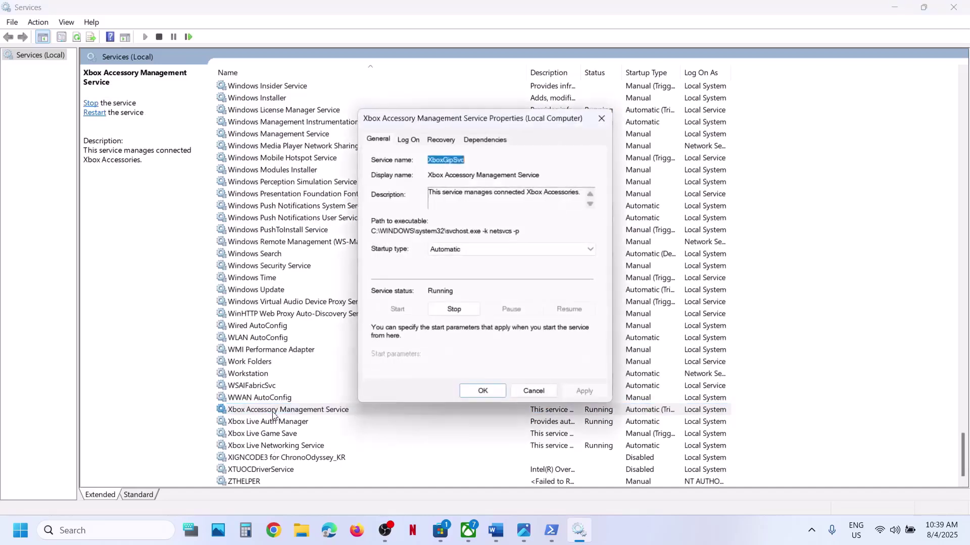
pyautogui.click(493, 248)
pyautogui.click(461, 273)
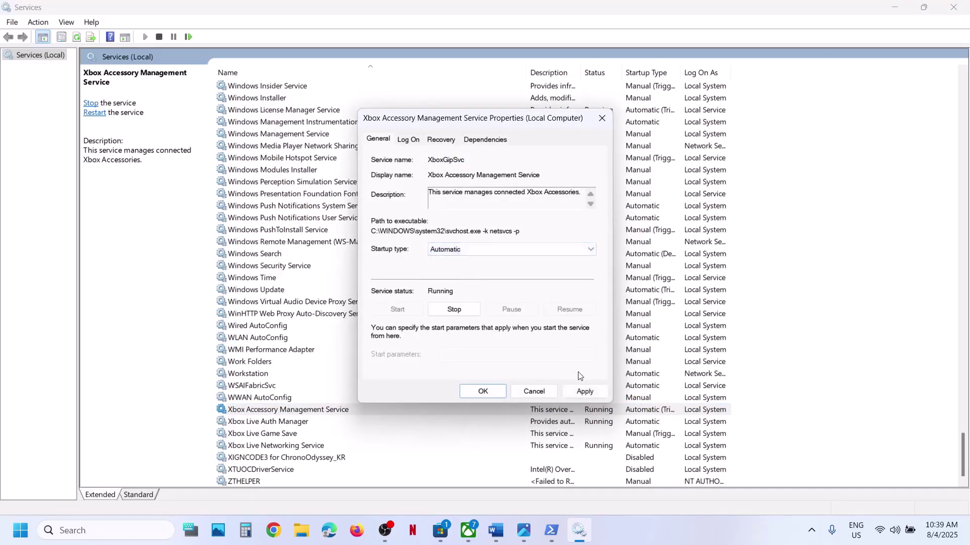
pyautogui.click(571, 392)
pyautogui.click(497, 390)
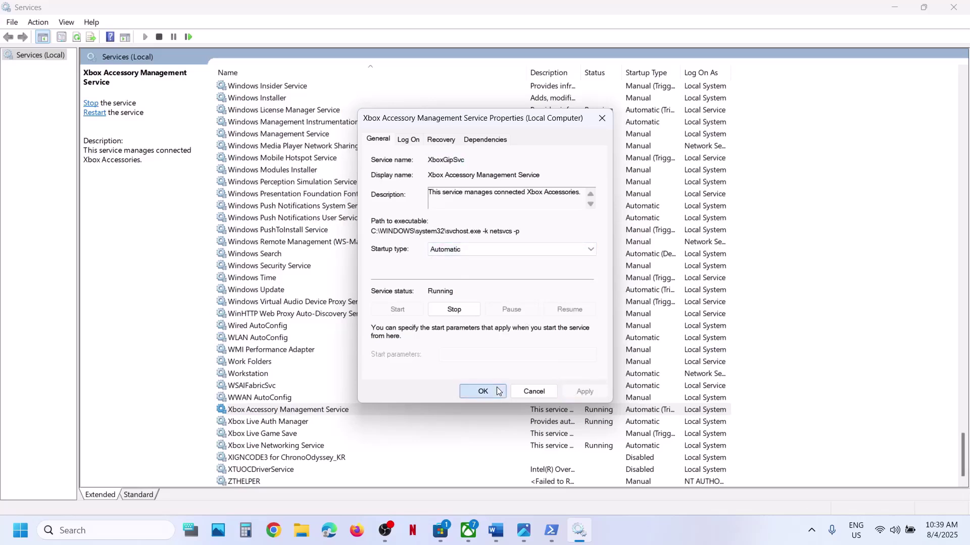
# Step: Set the Xbox Live Auth Manager service's startup type to Automatic and accept its properties
pyautogui.doubleClick(284, 423)
pyautogui.click(511, 250)
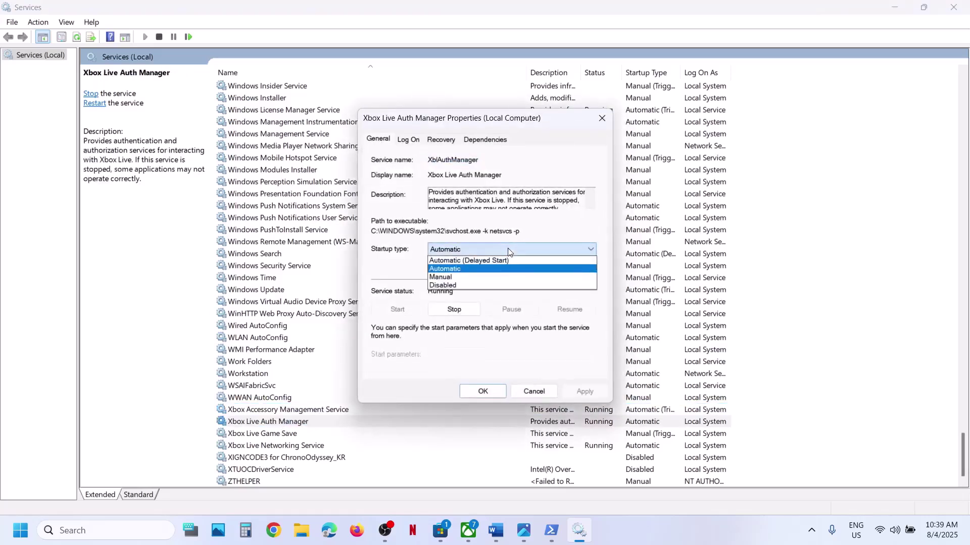
pyautogui.click(525, 268)
pyautogui.click(584, 392)
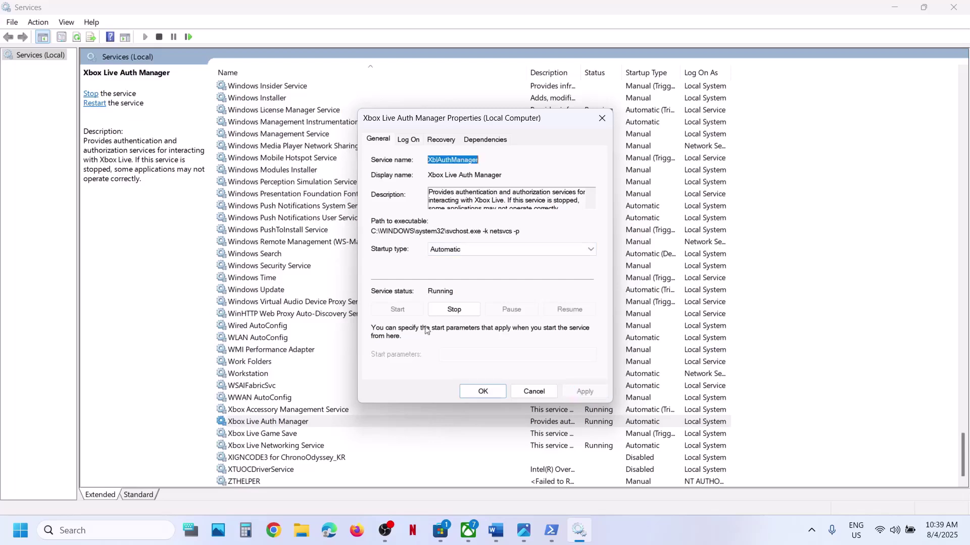
pyautogui.click(484, 393)
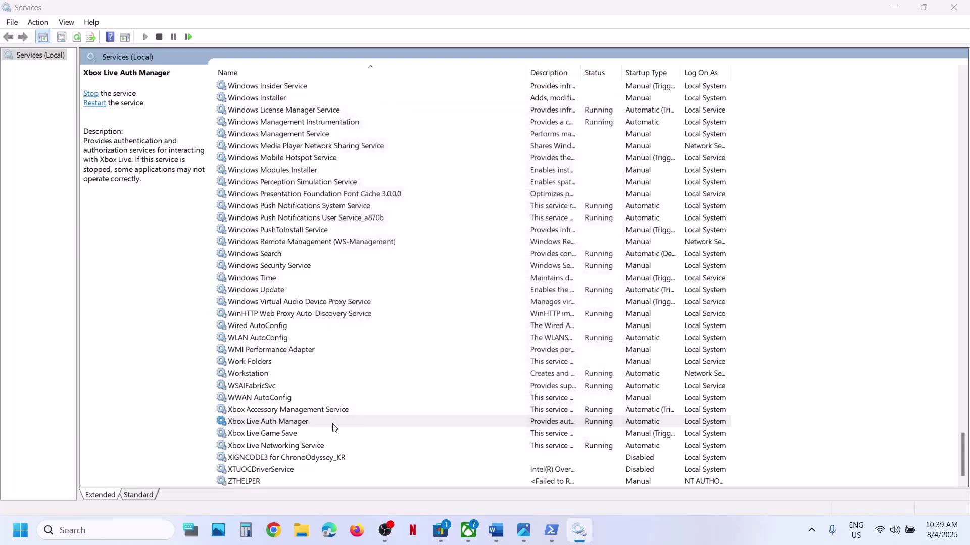
# Step: Set the Xbox Live Game Save service's startup type to Automatic, then start the service and accept its properties
pyautogui.doubleClick(296, 435)
pyautogui.click(453, 250)
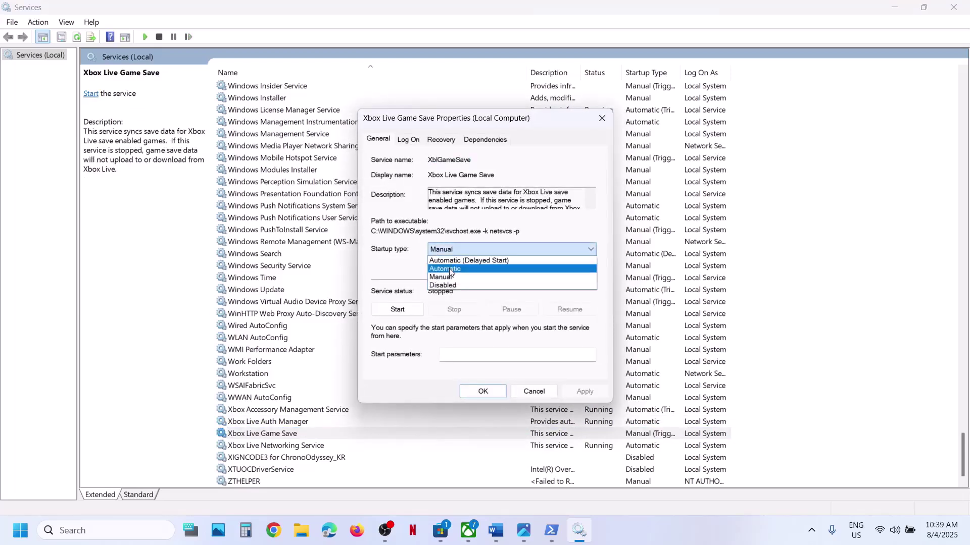
pyautogui.click(450, 270)
pyautogui.click(584, 392)
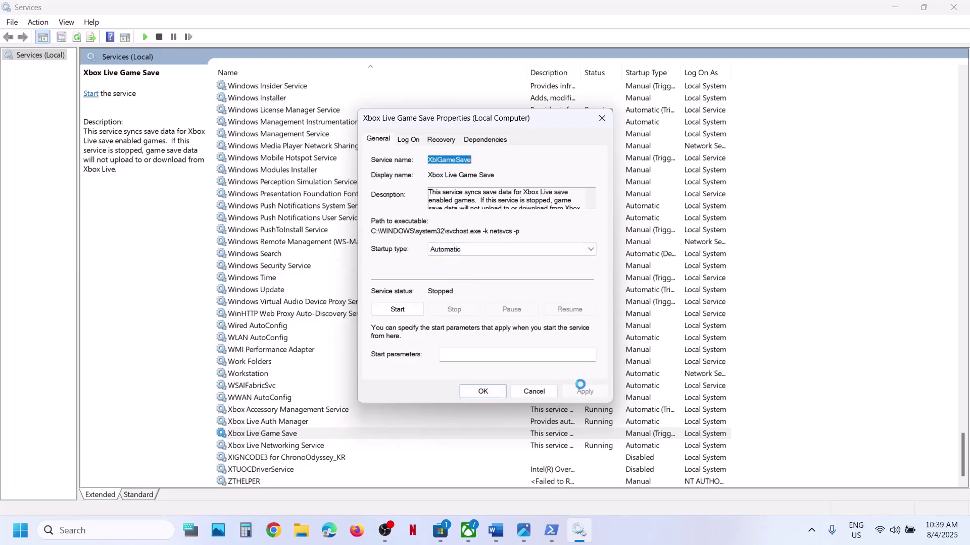
pyautogui.click(399, 310)
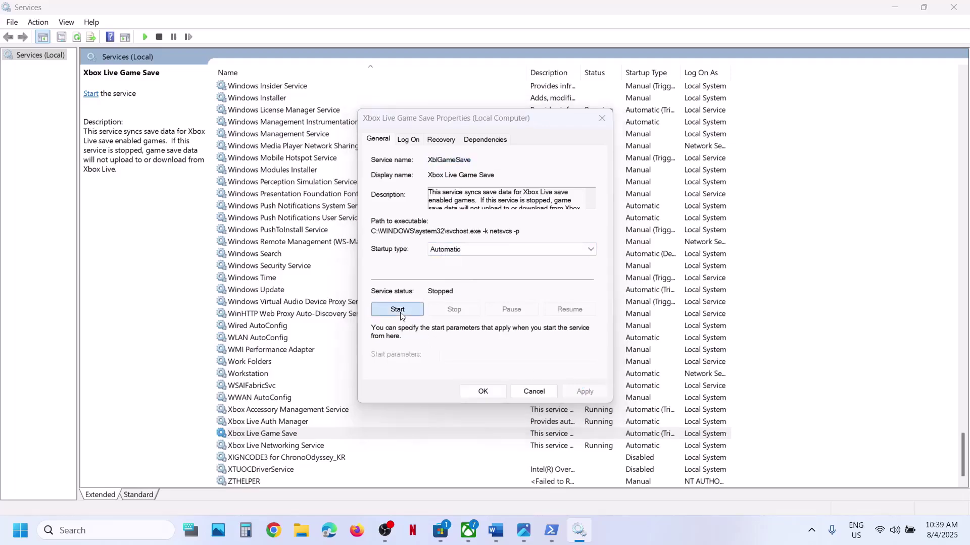
pyautogui.click(480, 392)
# Step: Set the Xbox Live Networking Service's startup type to Automatic and accept its properties
pyautogui.click(281, 449)
pyautogui.doubleClick(281, 449)
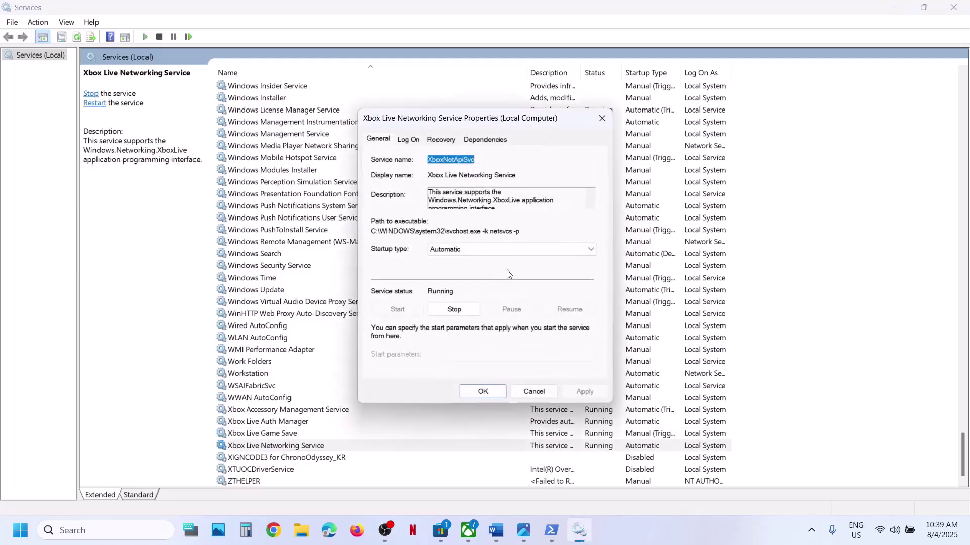
pyautogui.click(459, 250)
pyautogui.click(456, 270)
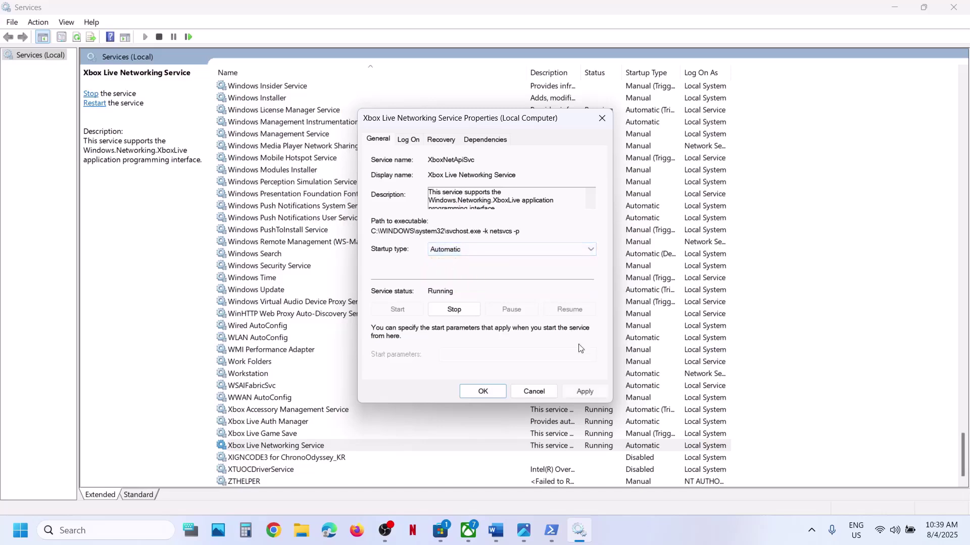
pyautogui.click(584, 391)
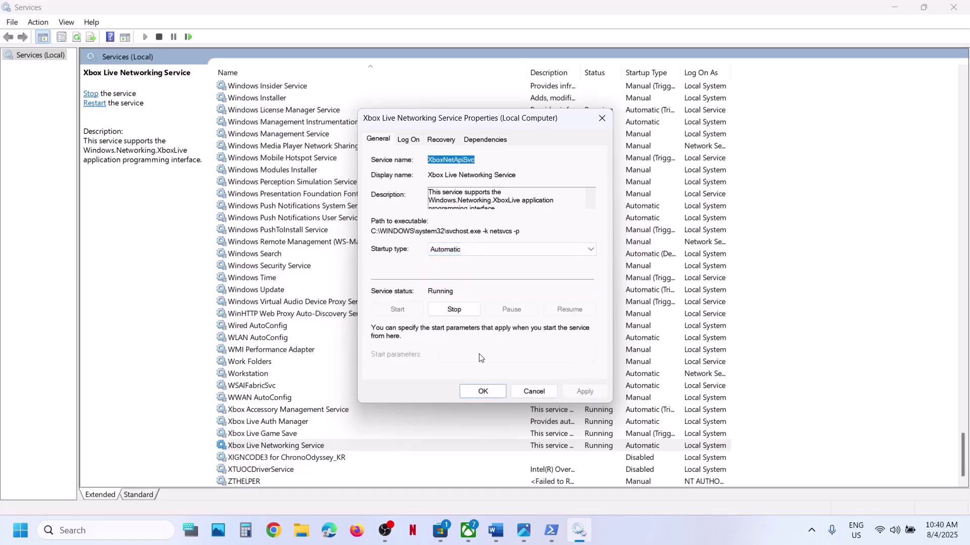
pyautogui.click(469, 392)
# Step: Set the Windows Update service's startup type to Automatic and accept its properties
pyautogui.doubleClick(251, 292)
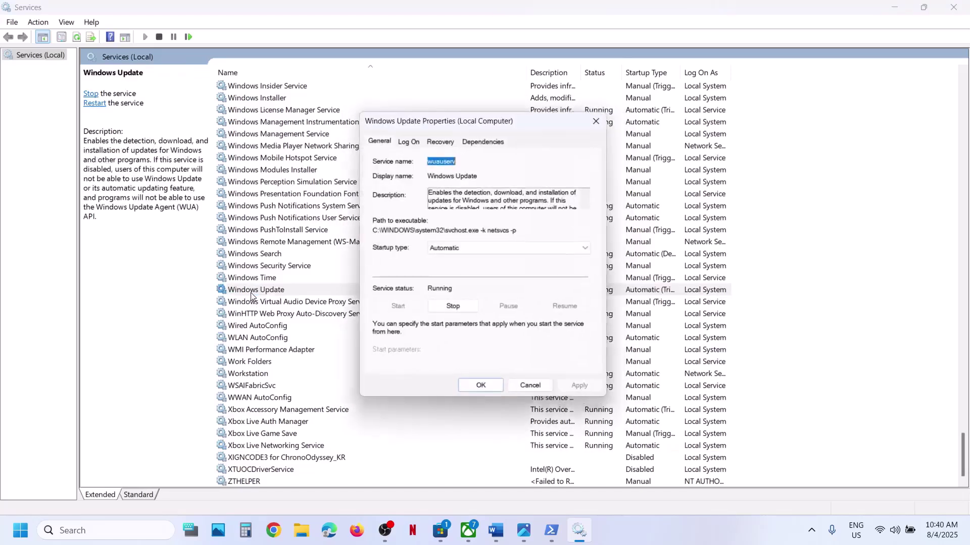
pyautogui.click(463, 249)
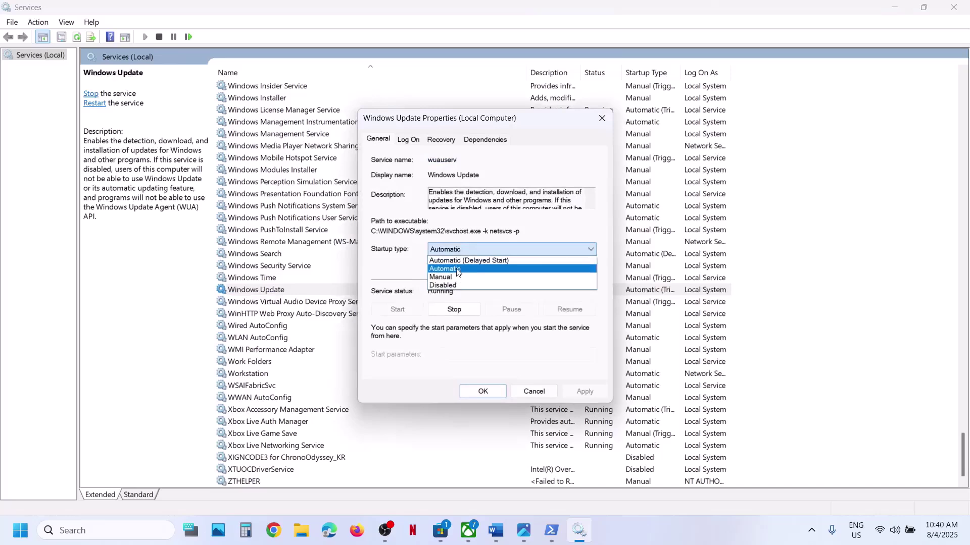
pyautogui.click(458, 272)
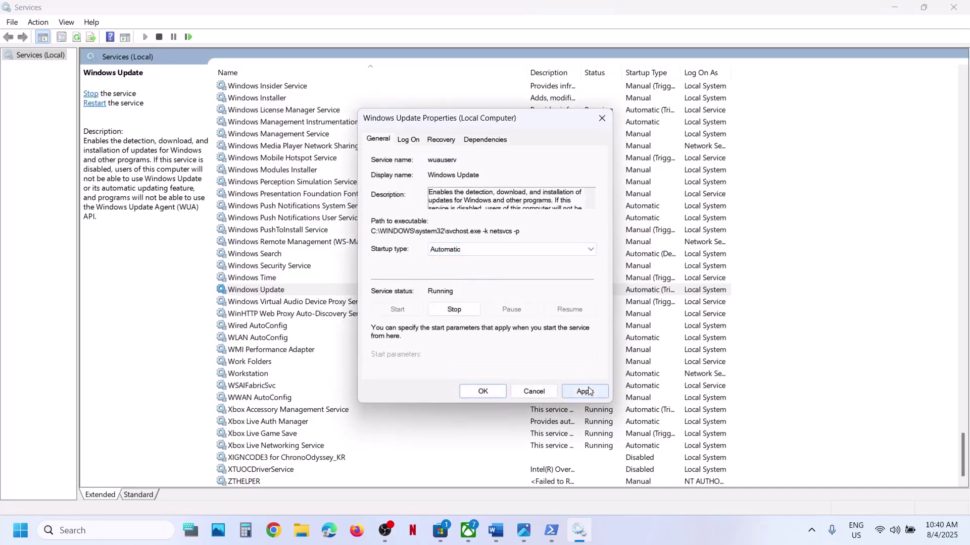
pyautogui.click(587, 390)
pyautogui.click(494, 392)
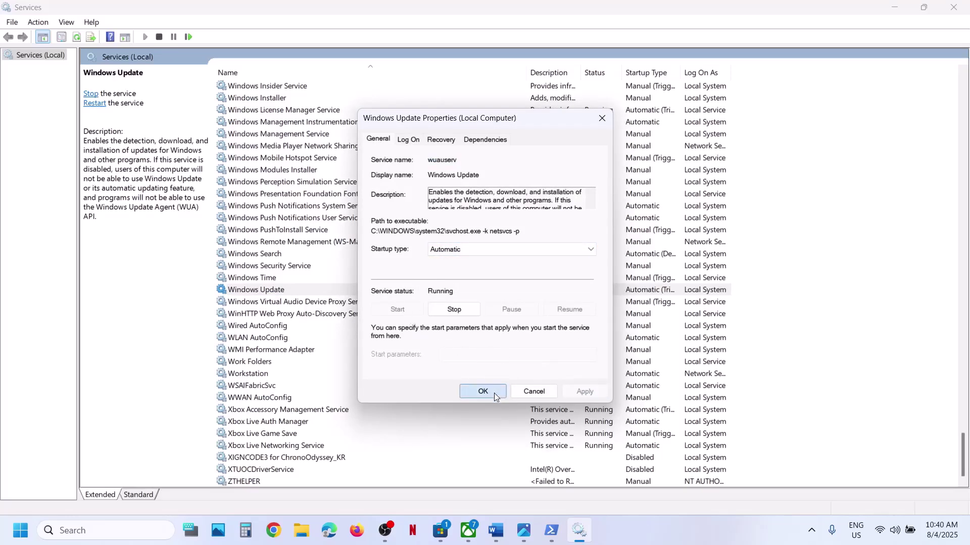
# Step: Find the two Gaming Services entries in the services list and restart each of them
pyautogui.click(326, 244)
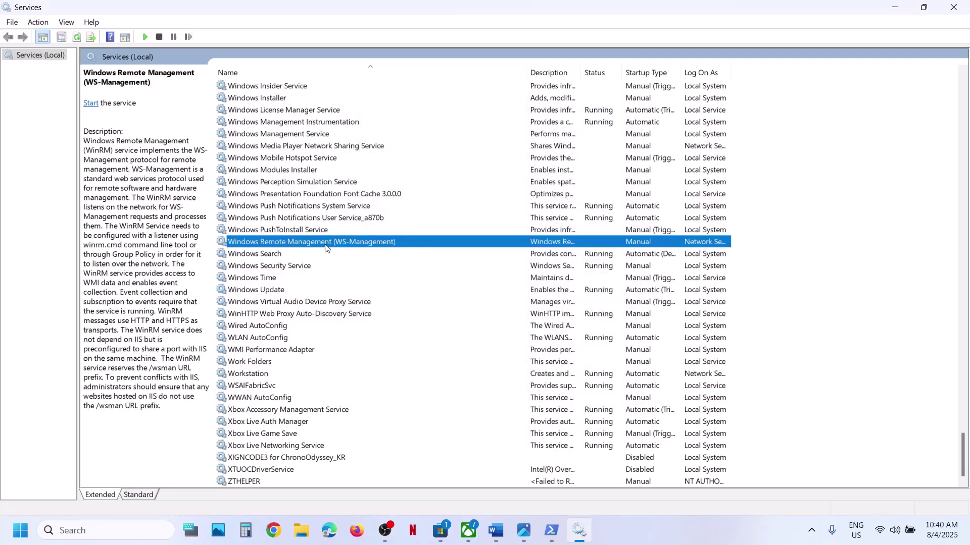
pyautogui.press('g')
pyautogui.scroll(-2, 325, 248)
pyautogui.scroll(3, 326, 248)
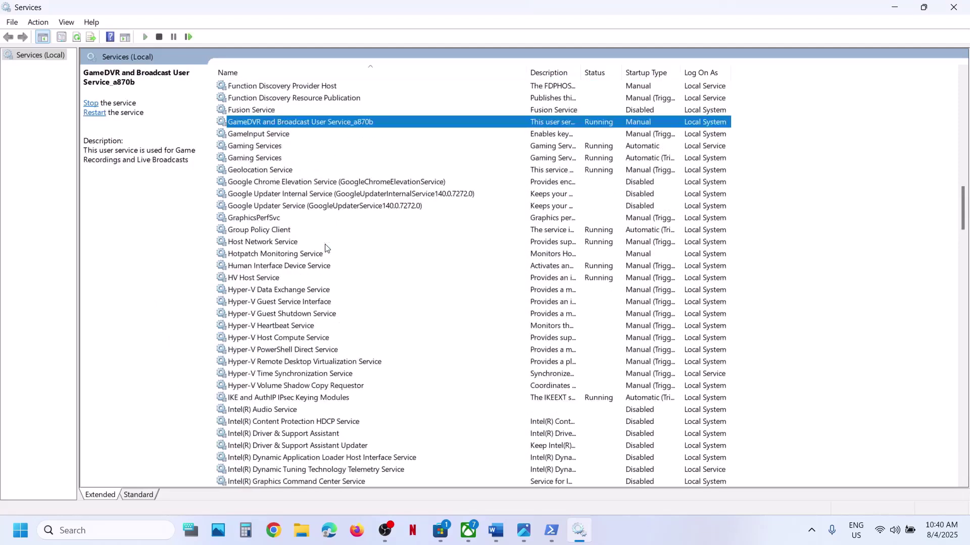
pyautogui.click(273, 138)
pyautogui.click(278, 149)
pyautogui.rightClick(278, 148)
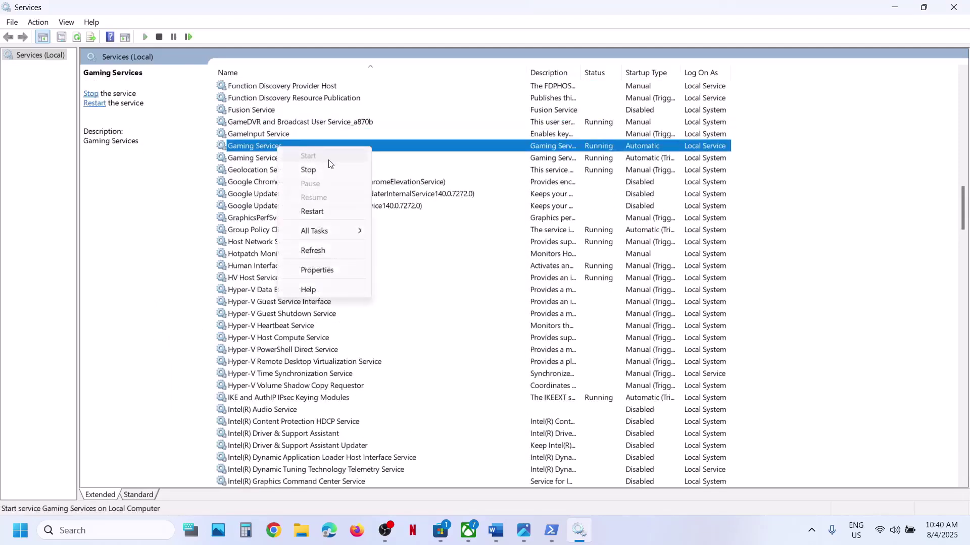
pyautogui.click(313, 211)
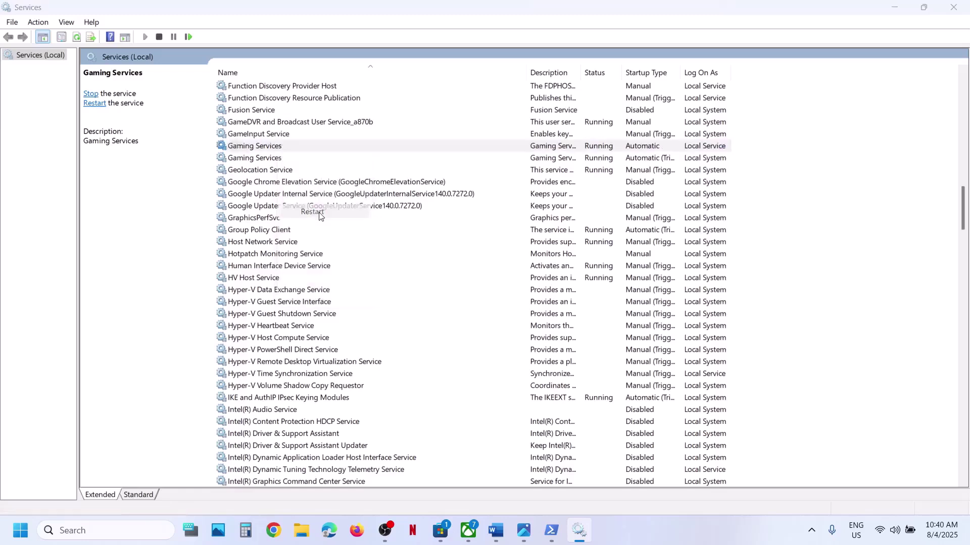
pyautogui.click(279, 158)
pyautogui.rightClick(279, 159)
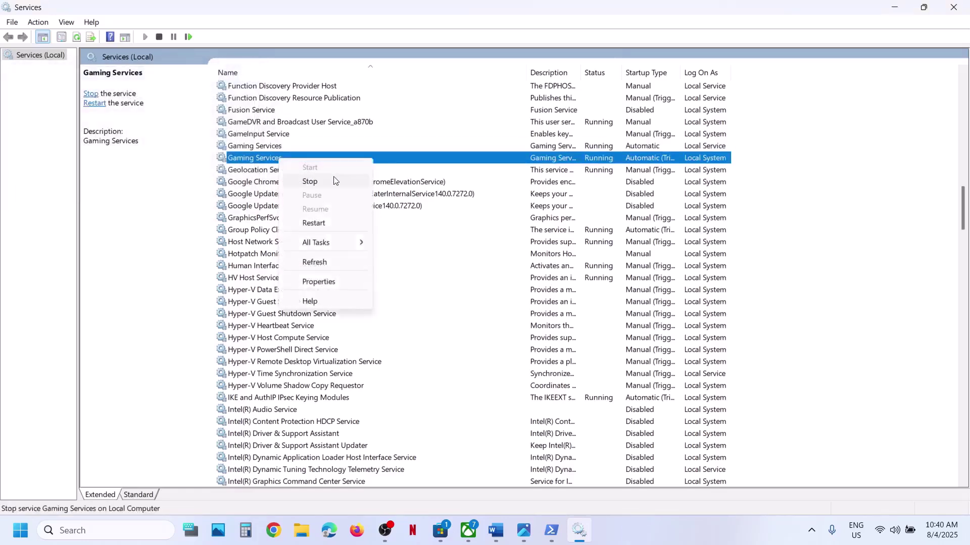
pyautogui.click(339, 229)
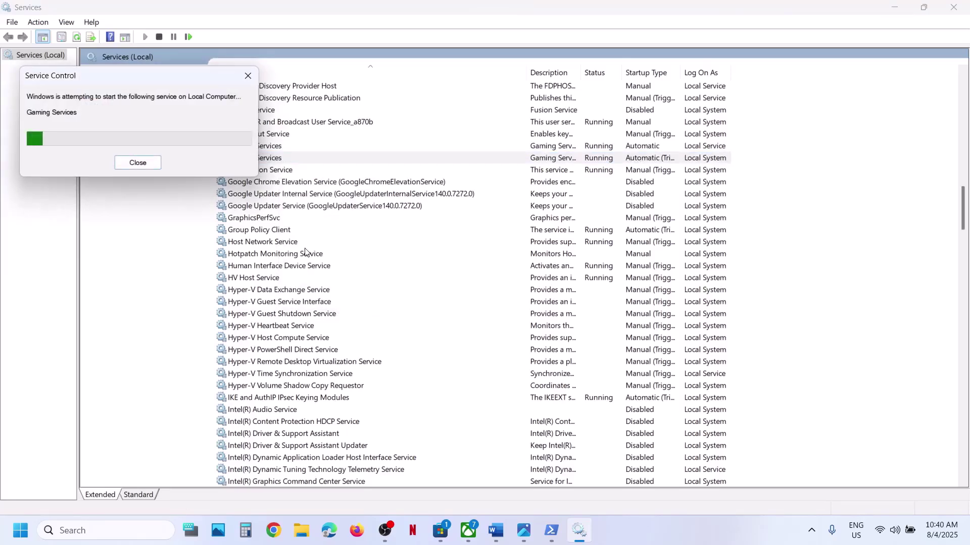
# Step: Set the Microsoft Store Install Service's startup type to Automatic, accept its properties, and close Services
pyautogui.press('m')
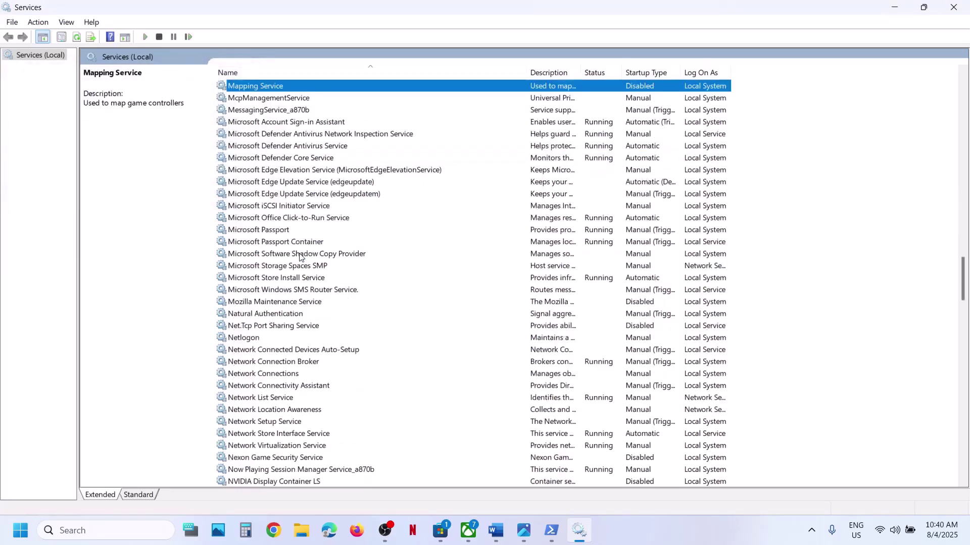
pyautogui.click(290, 281)
pyautogui.doubleClick(365, 284)
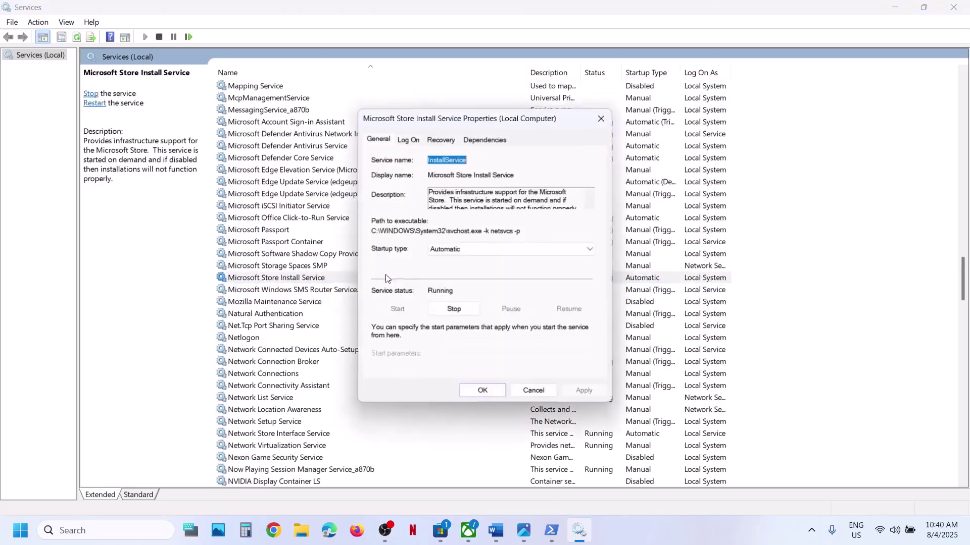
pyautogui.click(460, 249)
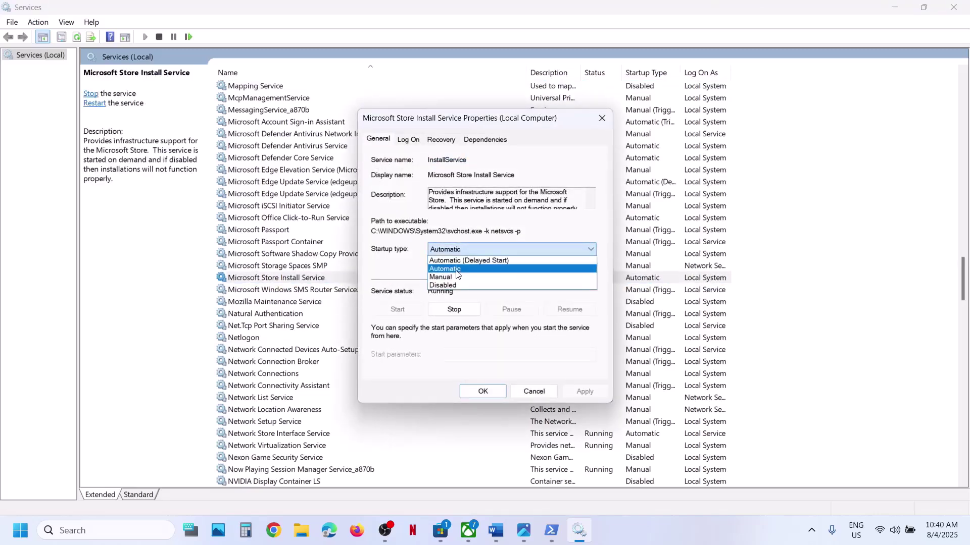
pyautogui.click(457, 271)
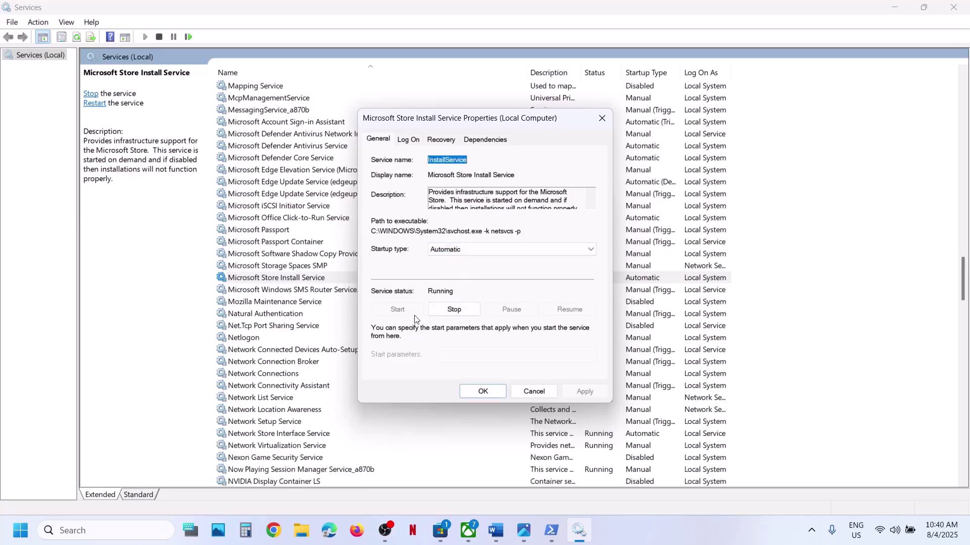
pyautogui.click(481, 392)
pyautogui.click(953, 7)
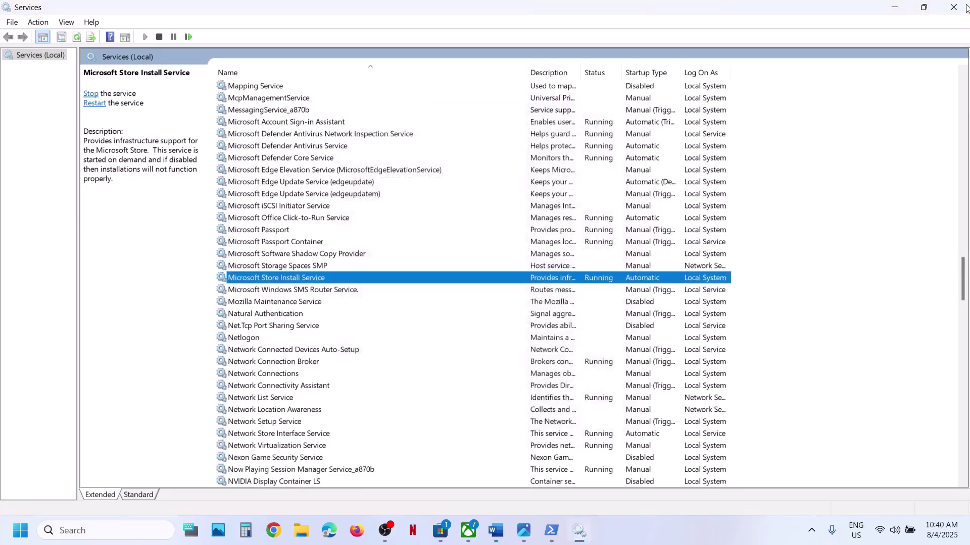
# Step: Go to Step 16 in the Word document and highlight its "Repair/Reset Store /Xbox App" heading
pyautogui.scroll(-6, 246, 419)
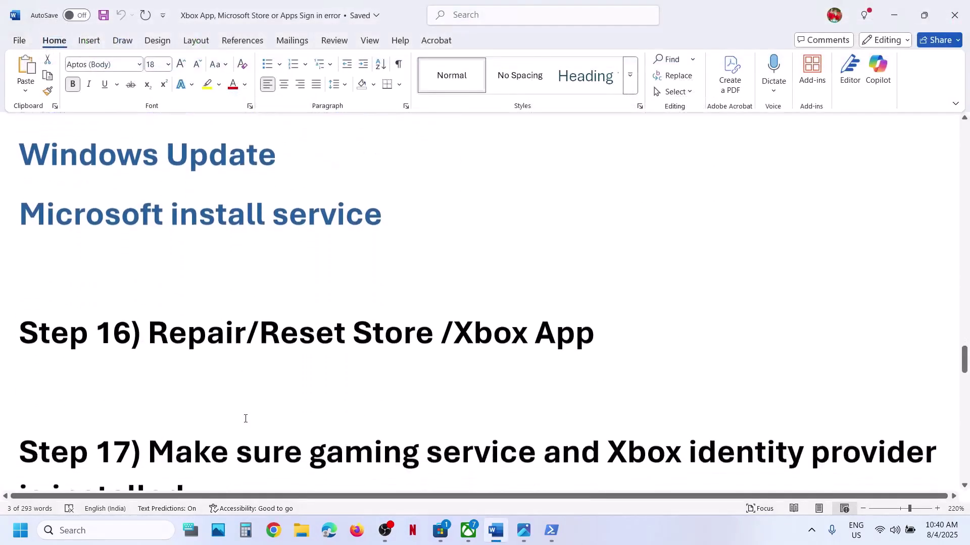
pyautogui.scroll(1, 178, 385)
pyautogui.moveTo(179, 375); pyautogui.dragTo(631, 377)
# Step: Open the app settings of Microsoft Store through Windows search and terminate the component
pyautogui.click(125, 527)
pyautogui.write('store')
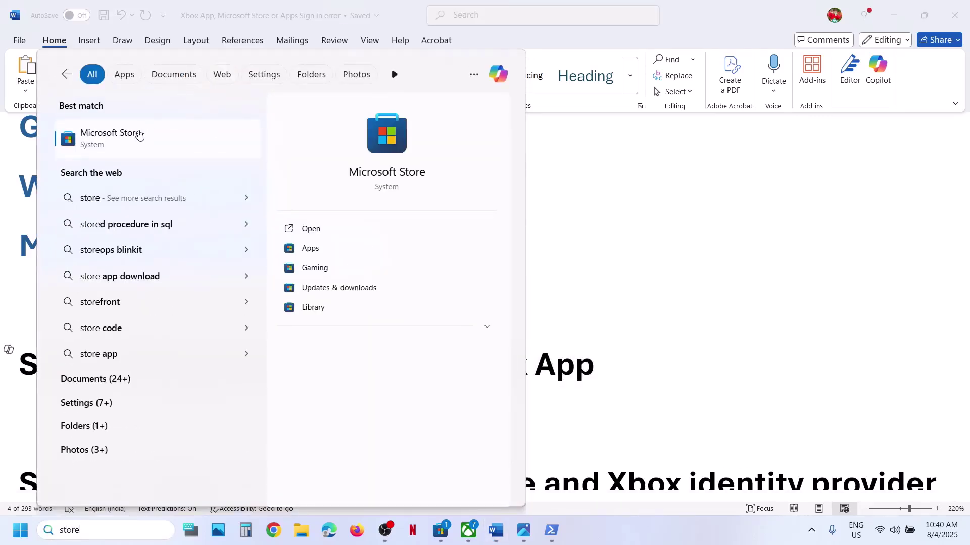
pyautogui.rightClick(140, 135)
pyautogui.click(195, 192)
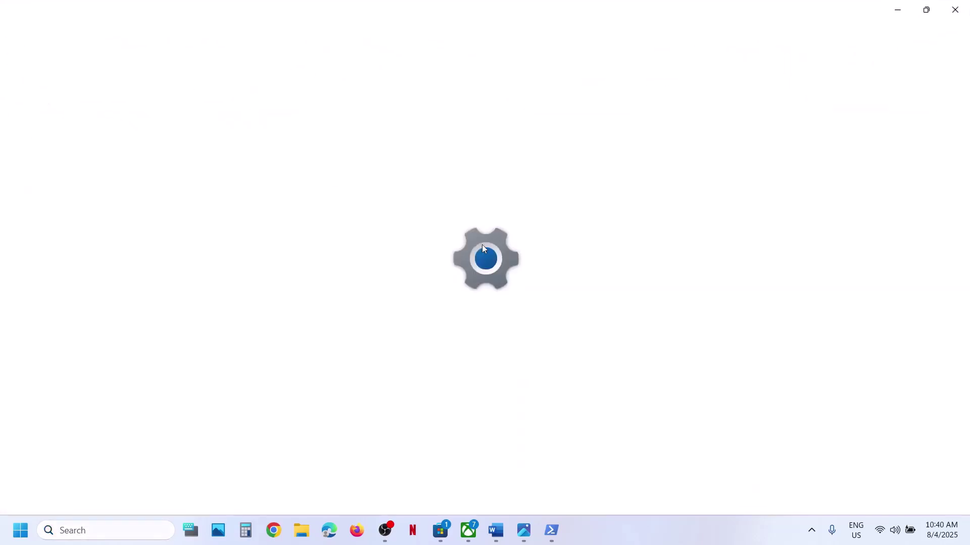
pyautogui.scroll(-8, 484, 248)
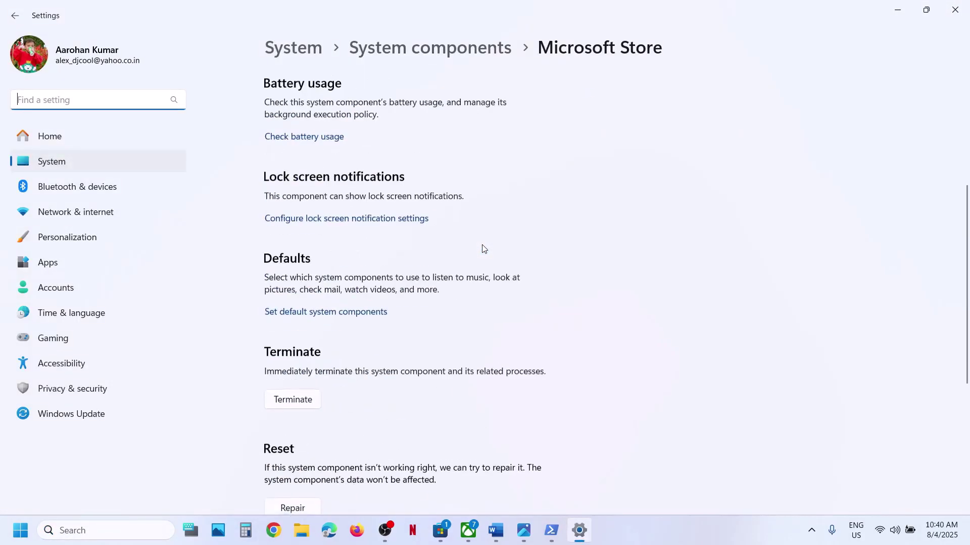
pyautogui.click(296, 225)
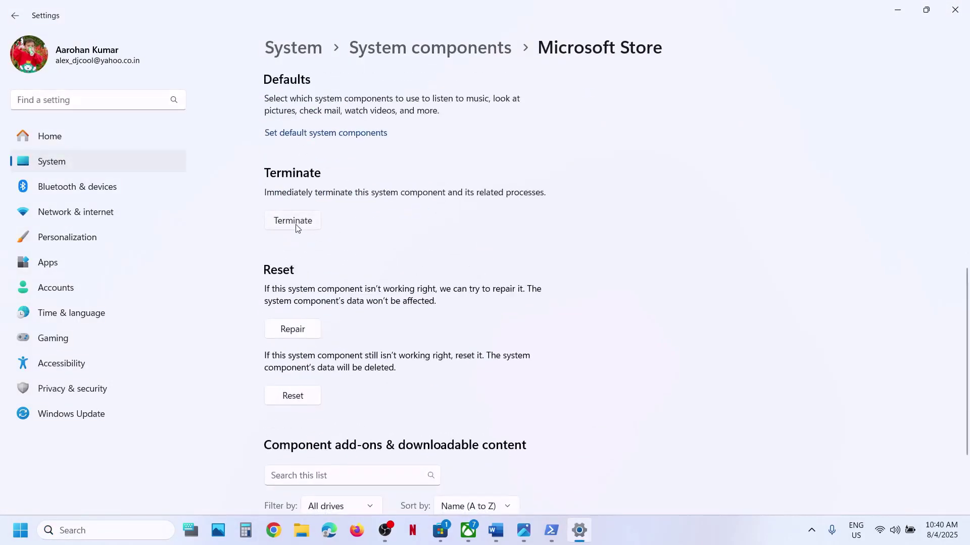
# Step: Repair the Microsoft Store component, then reset it and confirm the reset
pyautogui.click(301, 329)
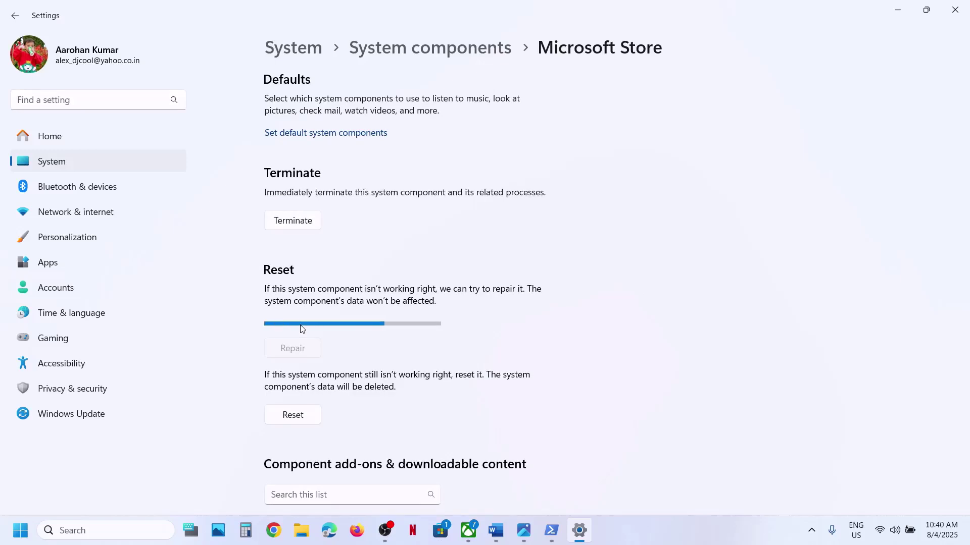
pyautogui.click(294, 399)
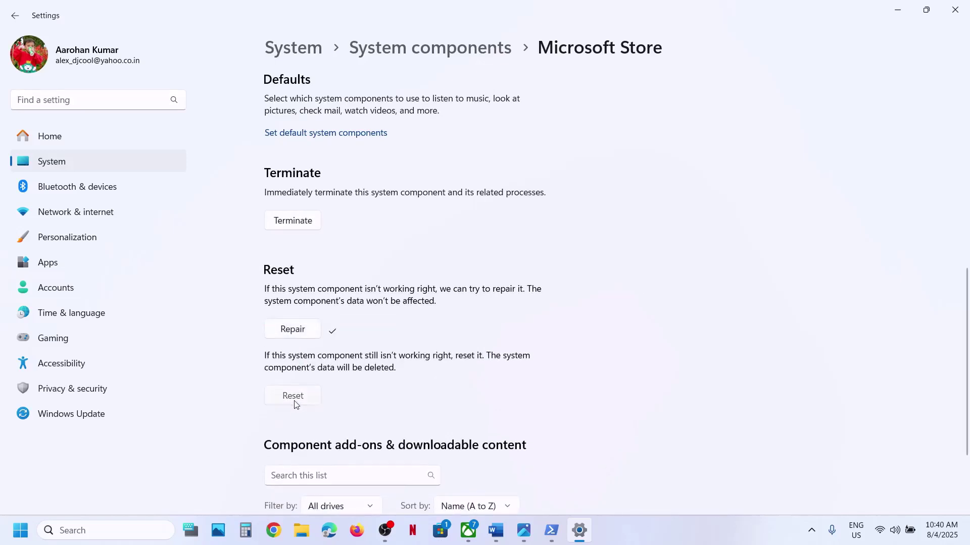
pyautogui.click(350, 362)
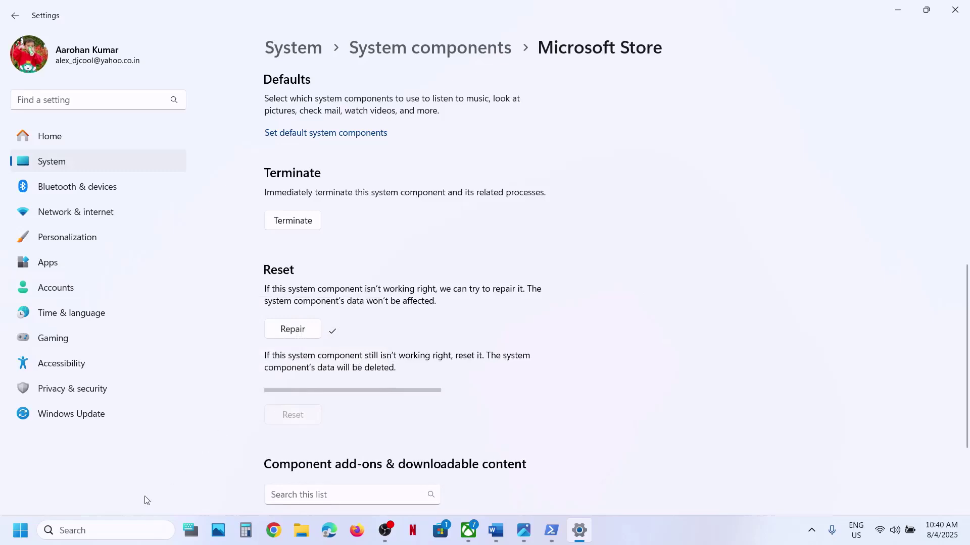
# Step: Find Microsoft Store through Windows search and launch it
pyautogui.click(111, 531)
pyautogui.write('store')
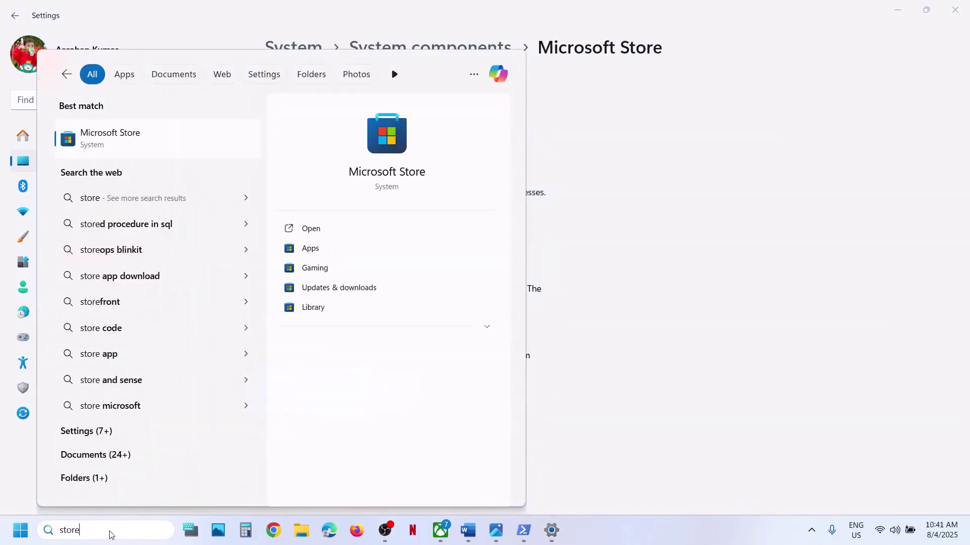
pyautogui.press('Return')
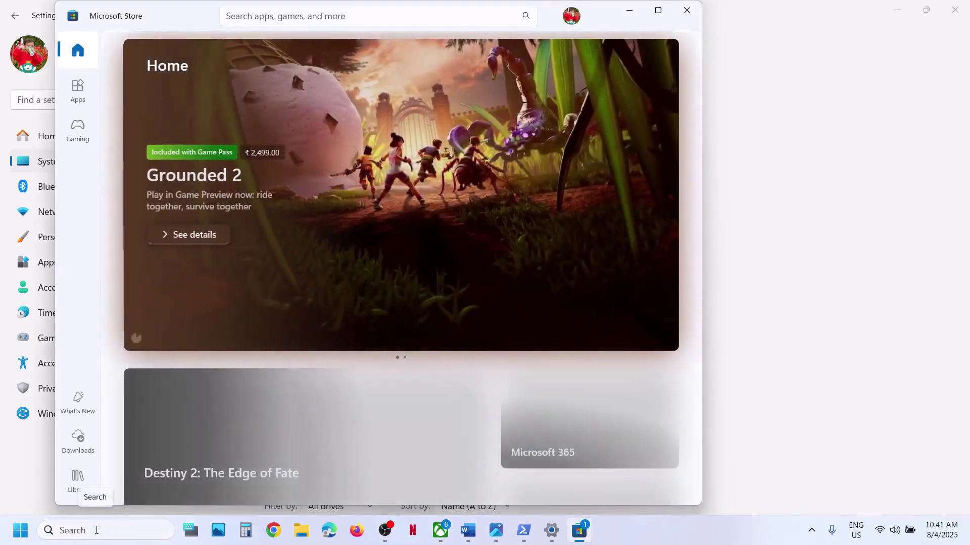
# Step: Open the app settings of the Xbox app through Windows search
pyautogui.click(96, 531)
pyautogui.write('xbo')
pyautogui.write('xb0x')
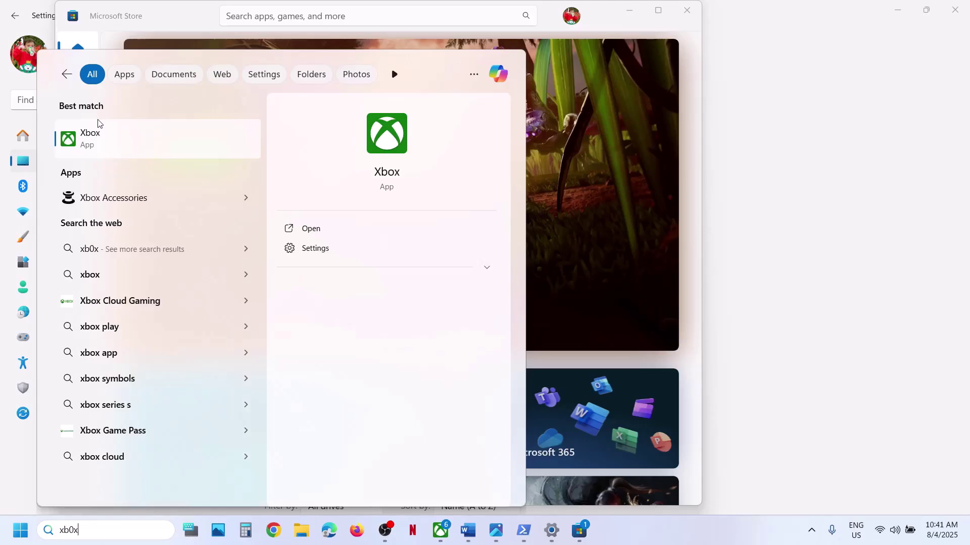
pyautogui.rightClick(93, 145)
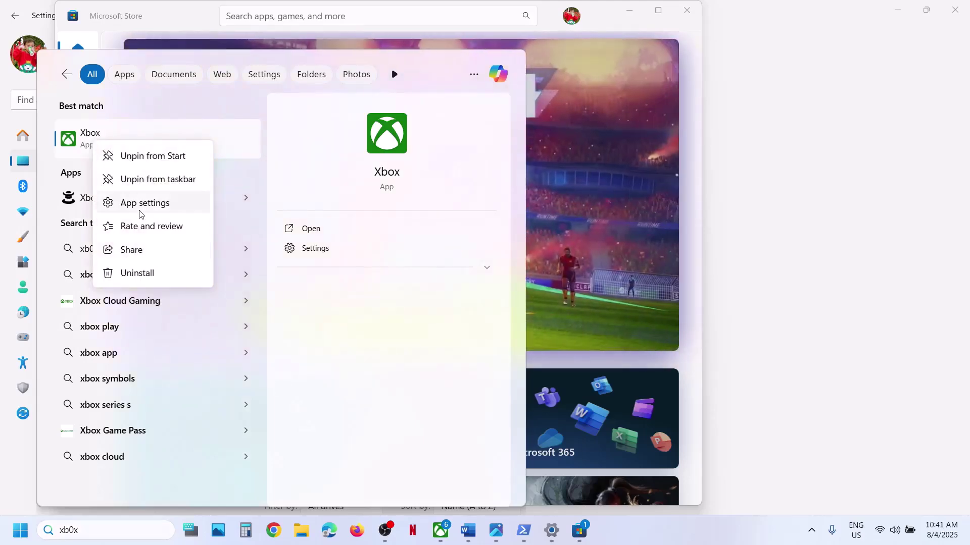
pyautogui.click(140, 204)
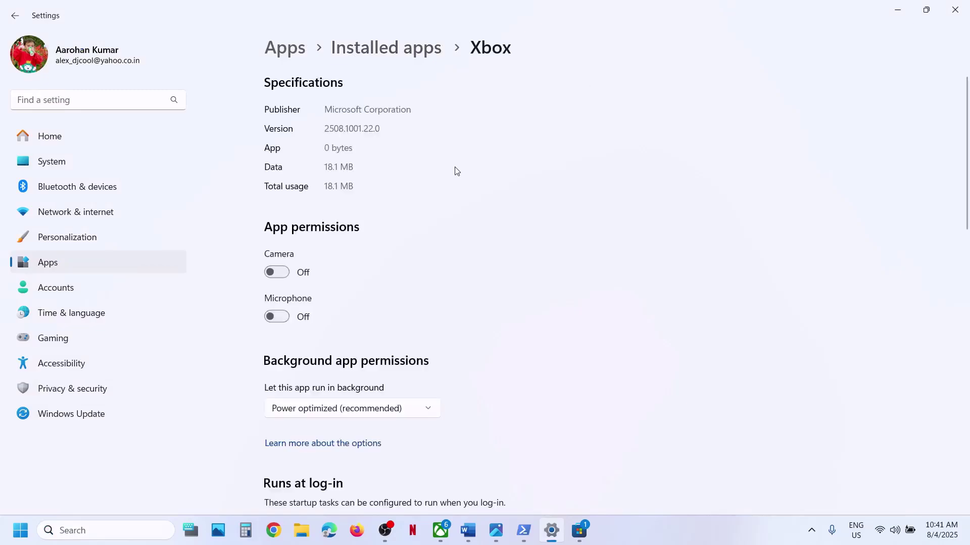
# Step: Repair the Xbox app, then reset it and confirm the reset
pyautogui.scroll(-10, 400, 285)
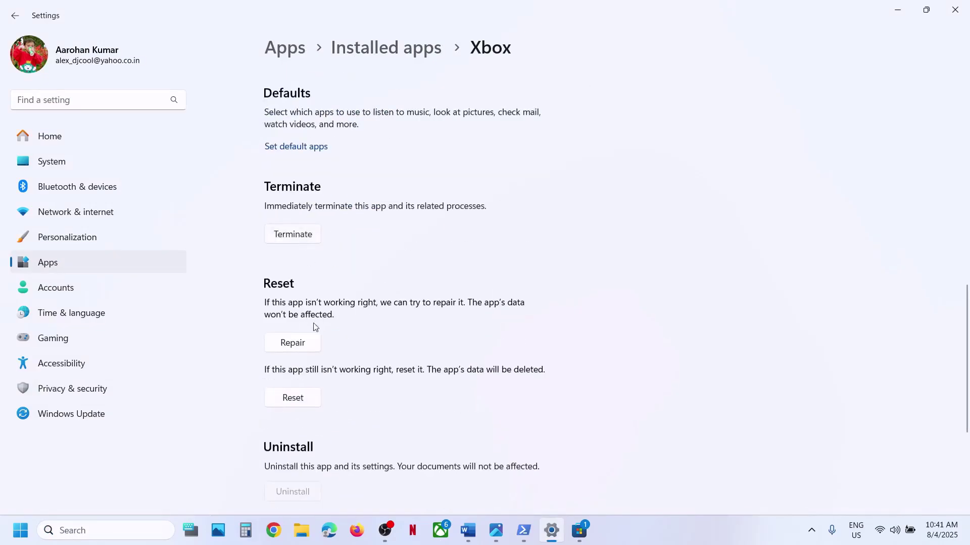
pyautogui.click(293, 343)
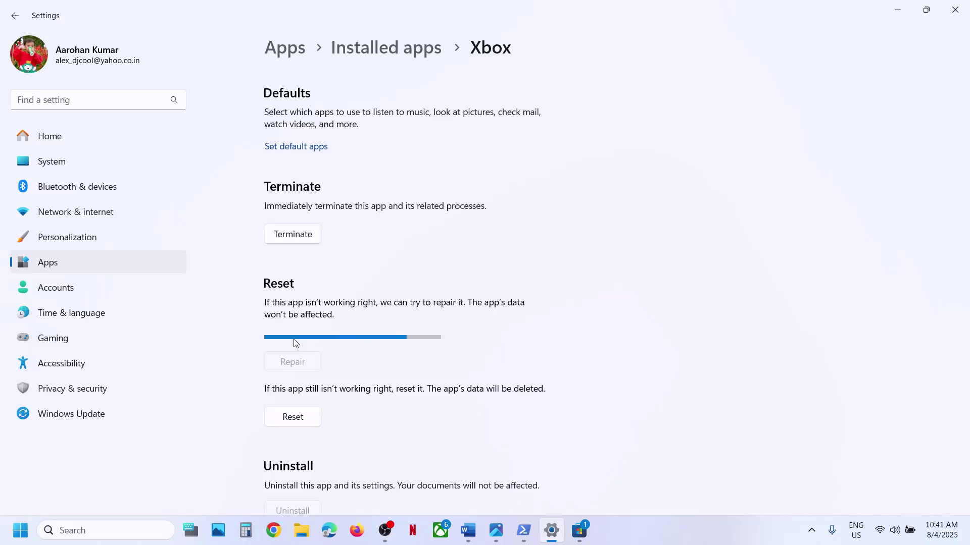
pyautogui.click(298, 398)
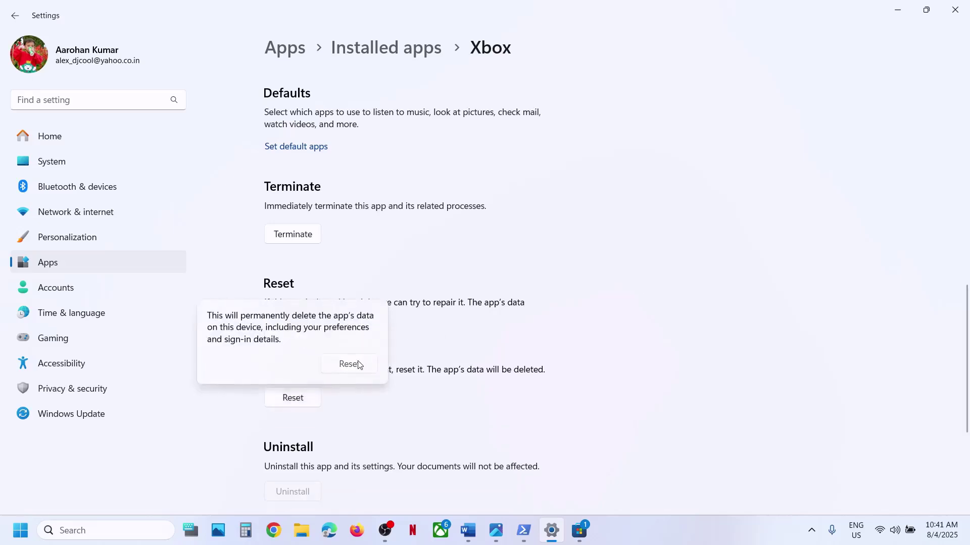
pyautogui.click(359, 365)
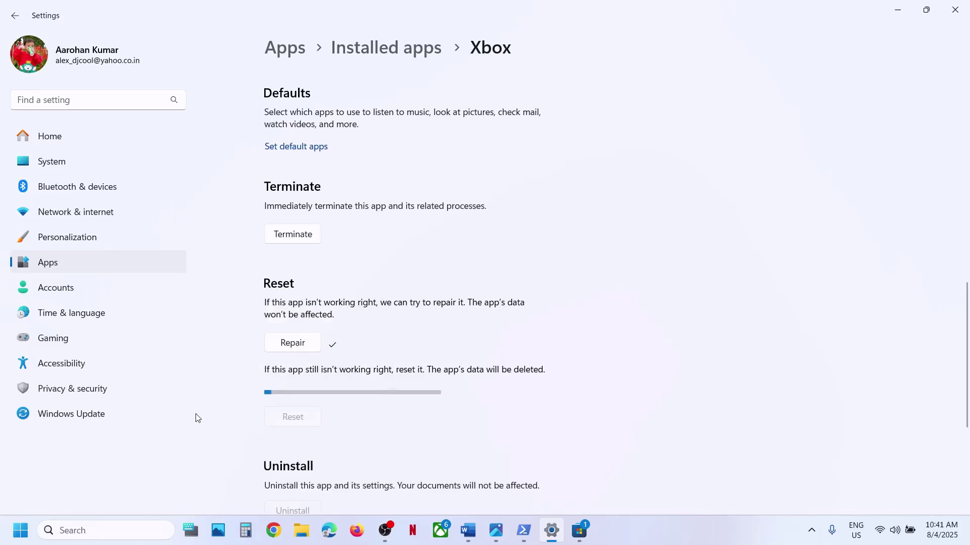
# Step: Find Xbox through Windows search, launch it and accept the default startup options in the Get ready to play dialog
pyautogui.click(124, 528)
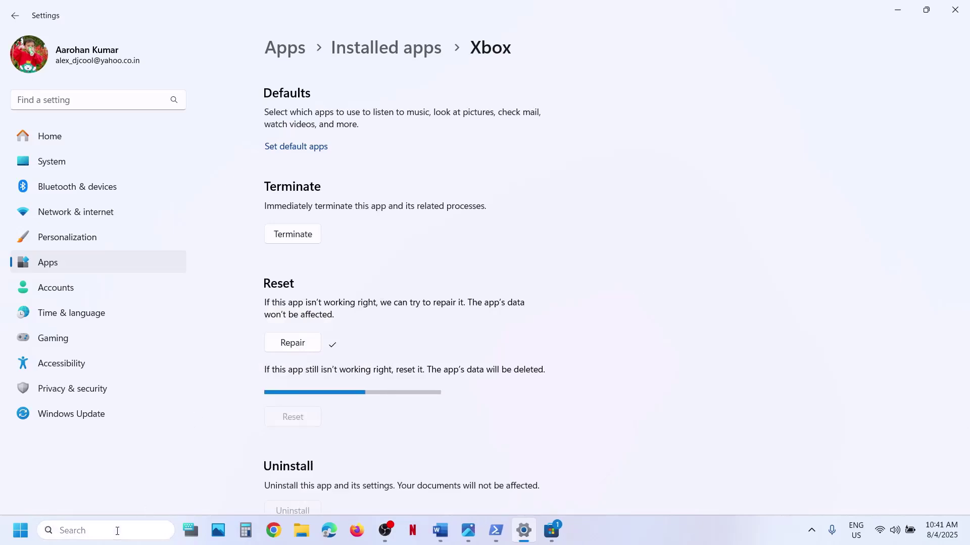
pyautogui.write('xbox')
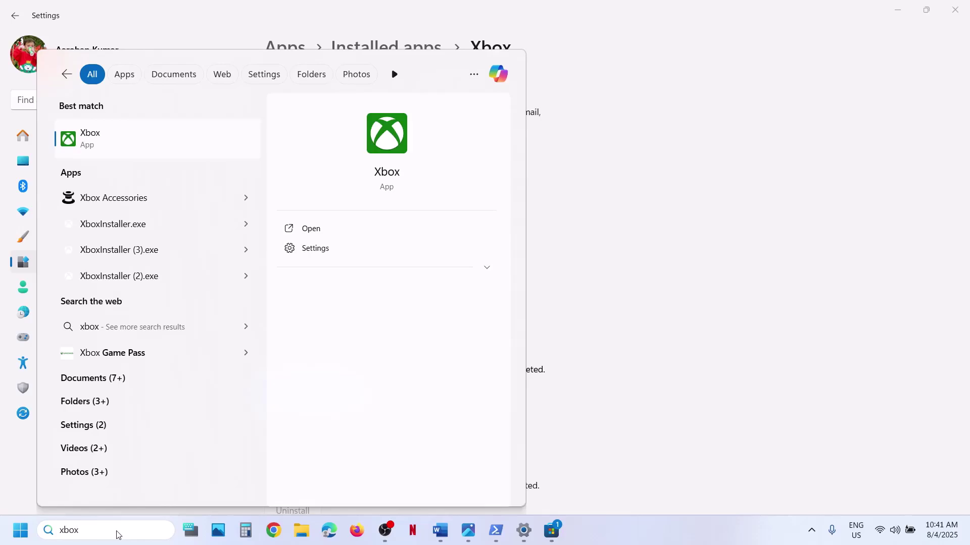
pyautogui.press('Return')
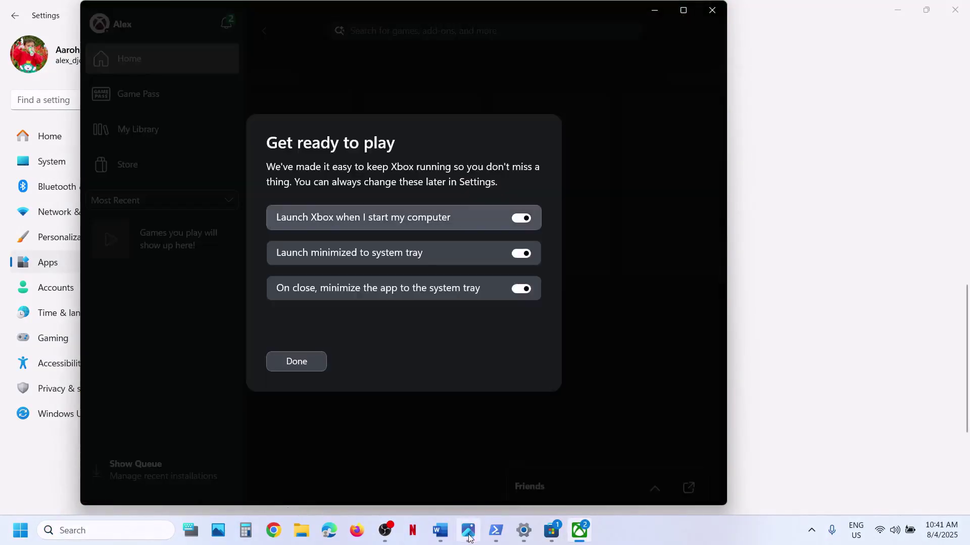
pyautogui.click(292, 363)
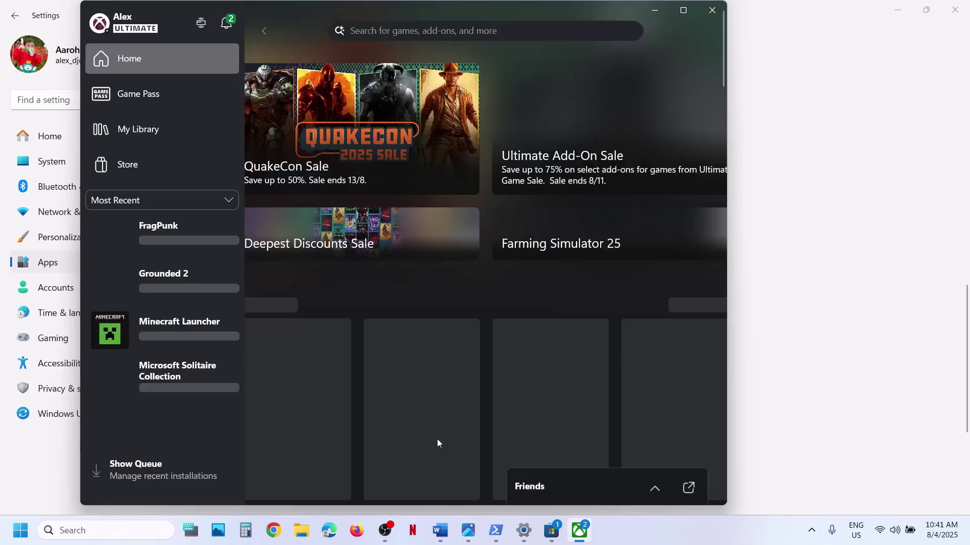
# Step: Go to Step 17 in the Word document, copy the Xbox Identity Provider link and open its page in Chrome
pyautogui.click(440, 530)
pyautogui.scroll(-5, 339, 302)
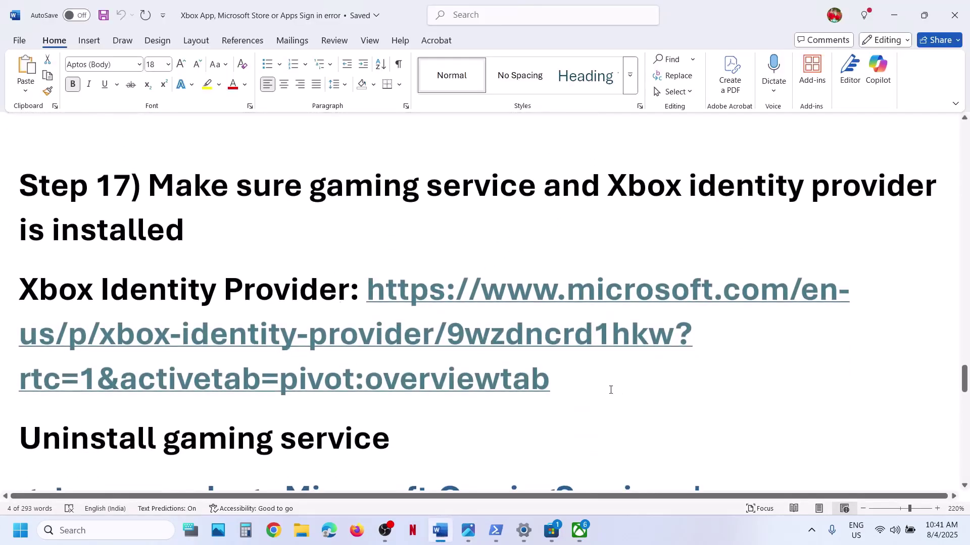
pyautogui.moveTo(574, 376); pyautogui.dragTo(437, 313)
pyautogui.hotkey('ctrl', 'c')
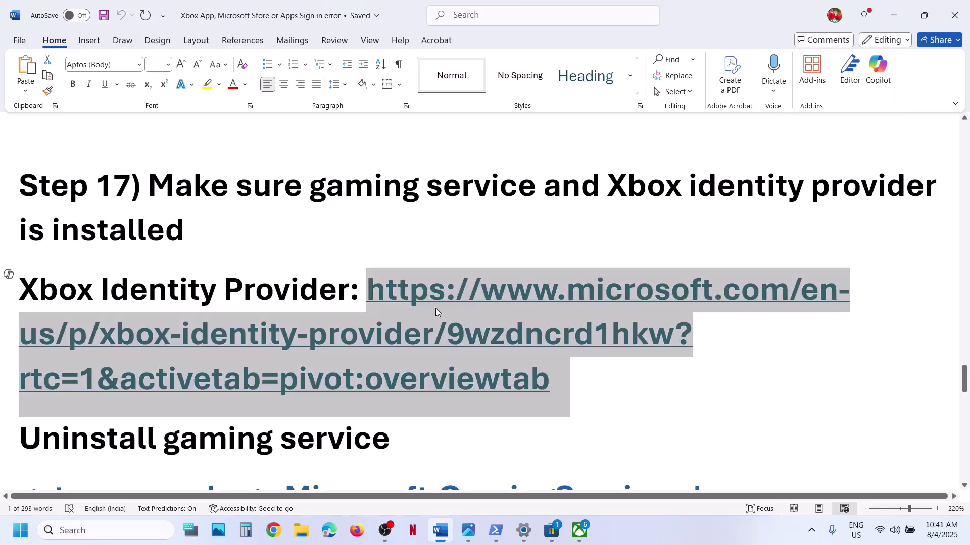
pyautogui.keyDown('ctrl'); pyautogui.click(436, 308); pyautogui.keyUp('ctrl')
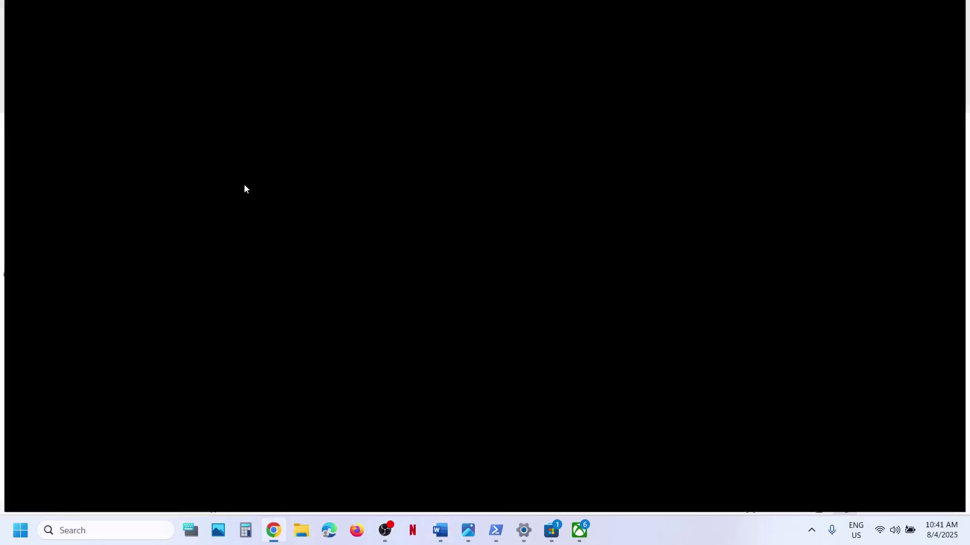
pyautogui.hotkey('ctrl', 'v')
pyautogui.press('Return')
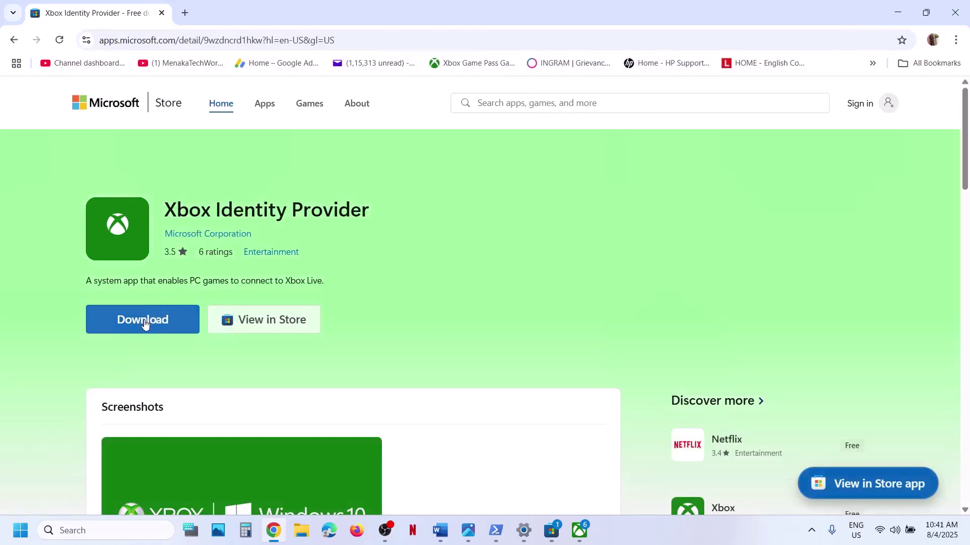
# Step: Download Xbox Identity Provider from its web page and allow Microsoft Store to open for it
pyautogui.click(148, 324)
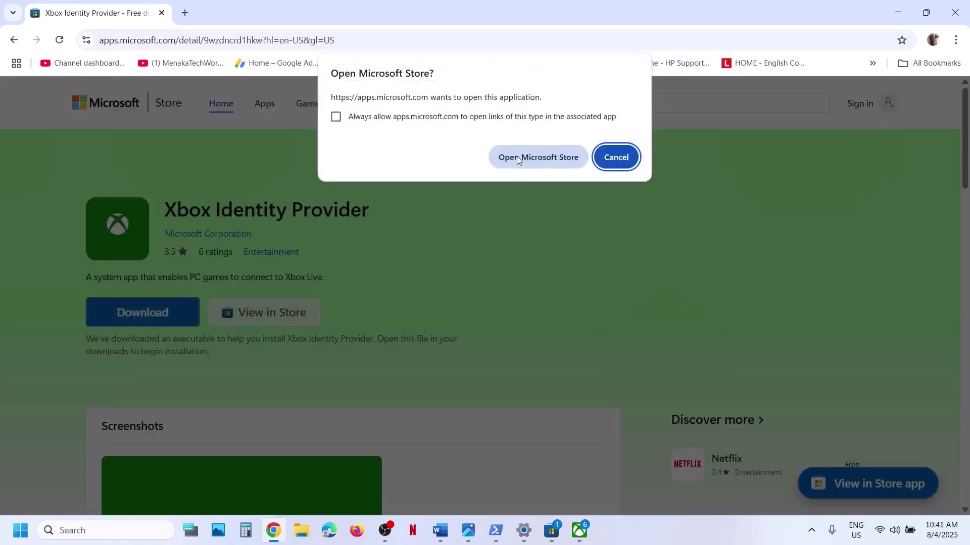
pyautogui.click(517, 157)
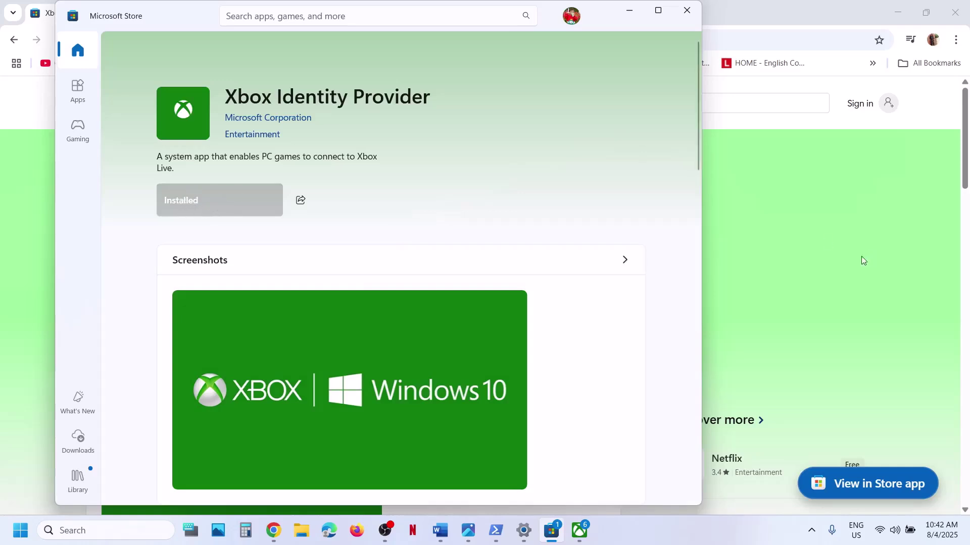
pyautogui.click(768, 295)
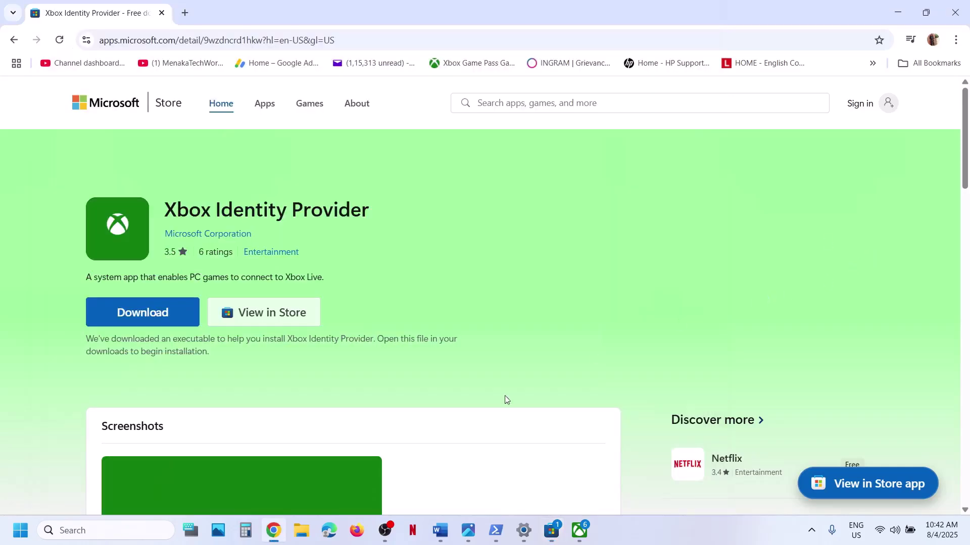
# Step: Copy the get-appxpackage command under "Uninstall gaming service" in the Word document
pyautogui.click(448, 527)
pyautogui.scroll(-5, 360, 343)
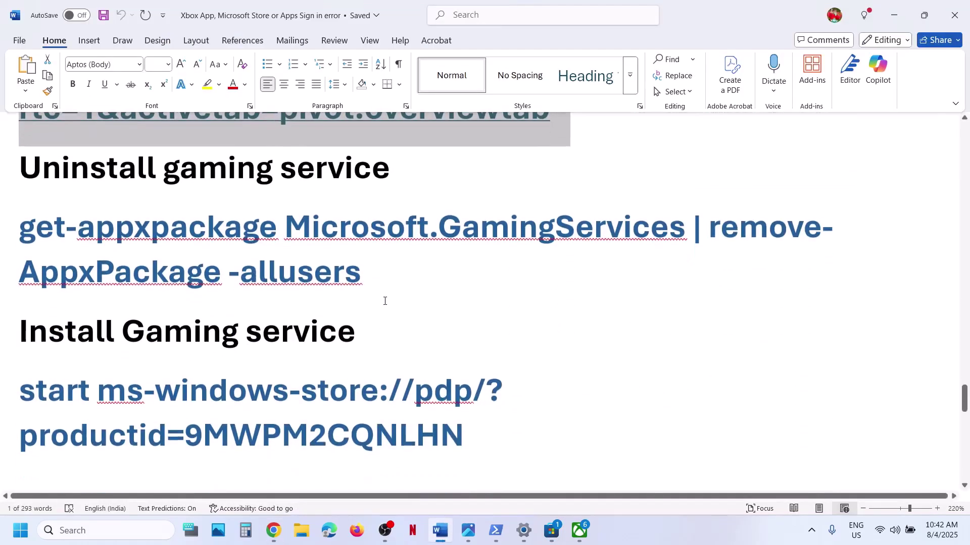
pyautogui.moveTo(379, 277); pyautogui.dragTo(53, 231)
pyautogui.rightClick(53, 230)
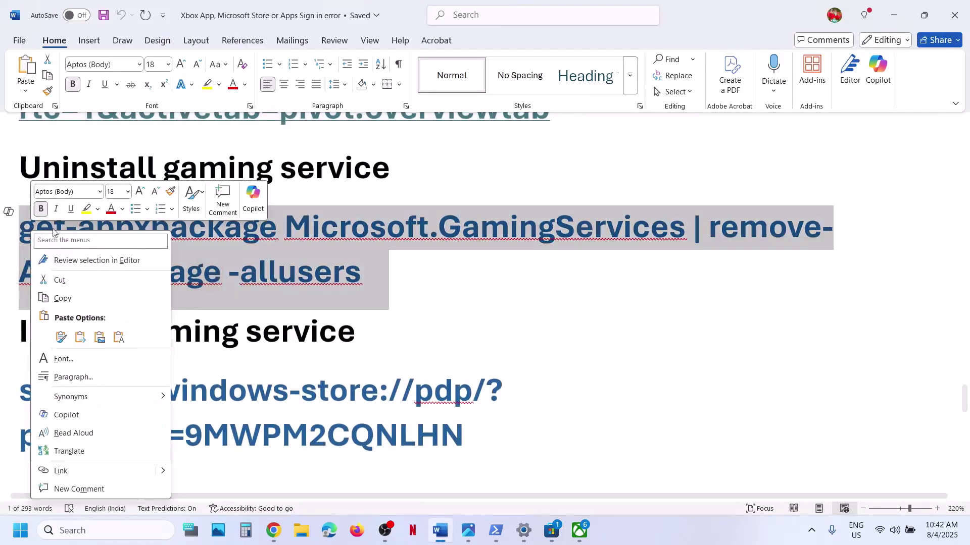
pyautogui.click(68, 300)
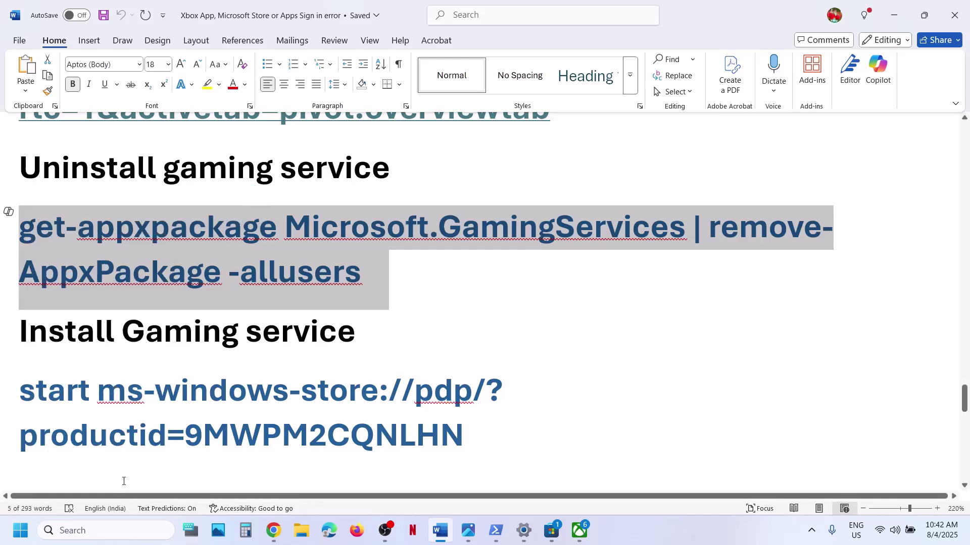
# Step: Launch Windows PowerShell as administrator and run get-appxpackage Microsoft.GamingServices | remove-AppxPackage -allusers
pyautogui.click(85, 531)
pyautogui.write('powershell')
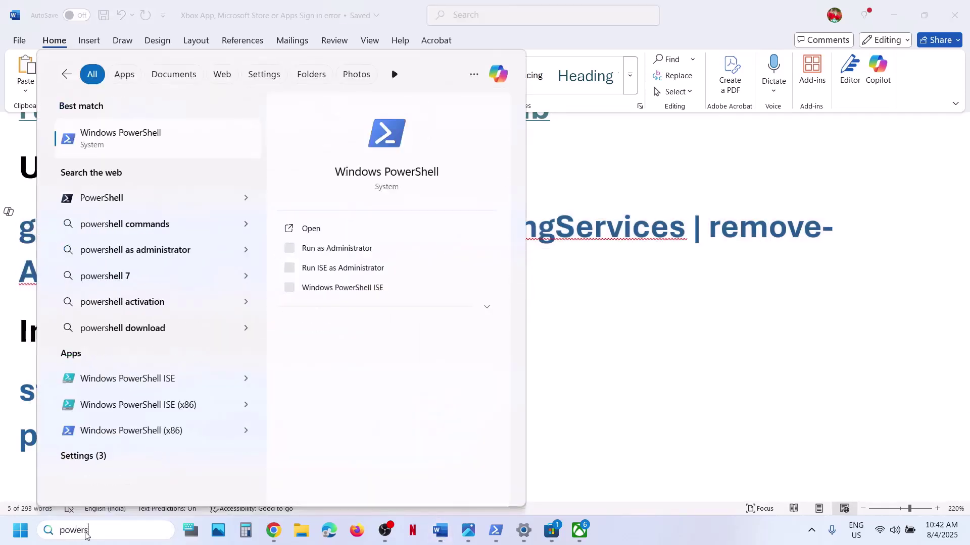
pyautogui.rightClick(166, 137)
pyautogui.click(231, 148)
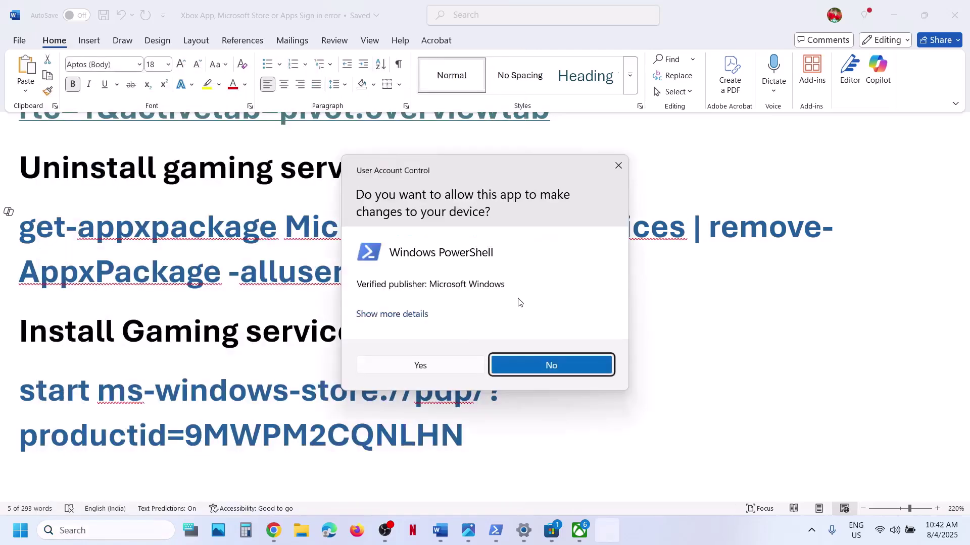
pyautogui.click(437, 361)
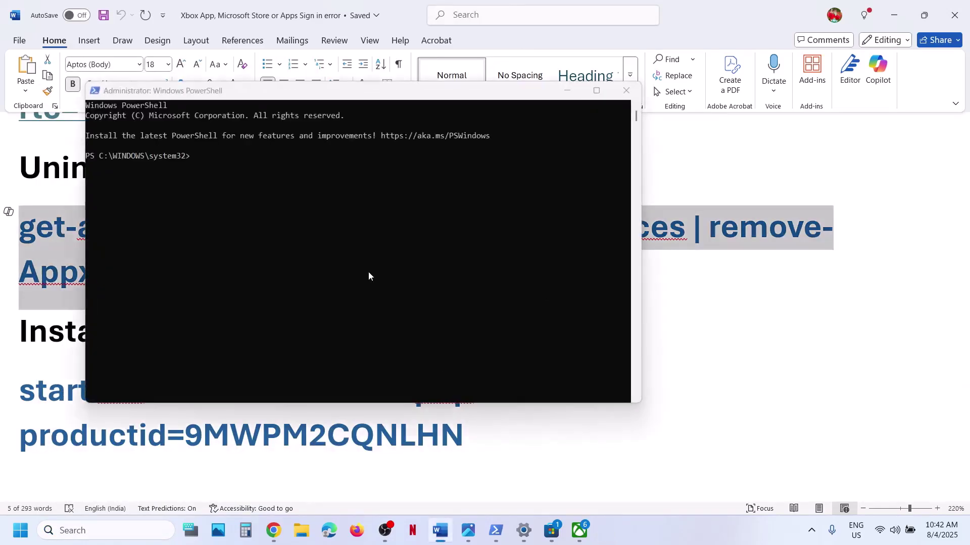
pyautogui.hotkey('ctrl', 'v')
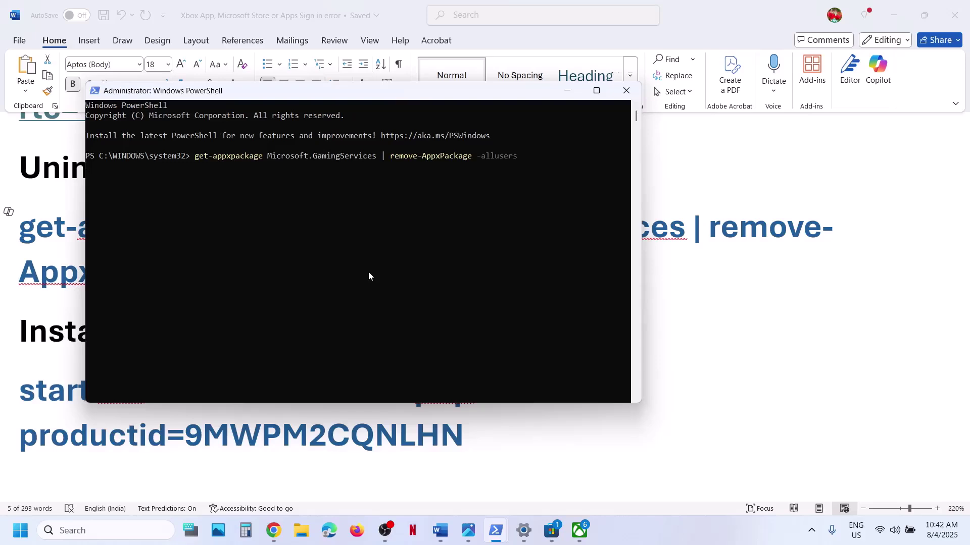
pyautogui.press('Return')
pyautogui.click(496, 530)
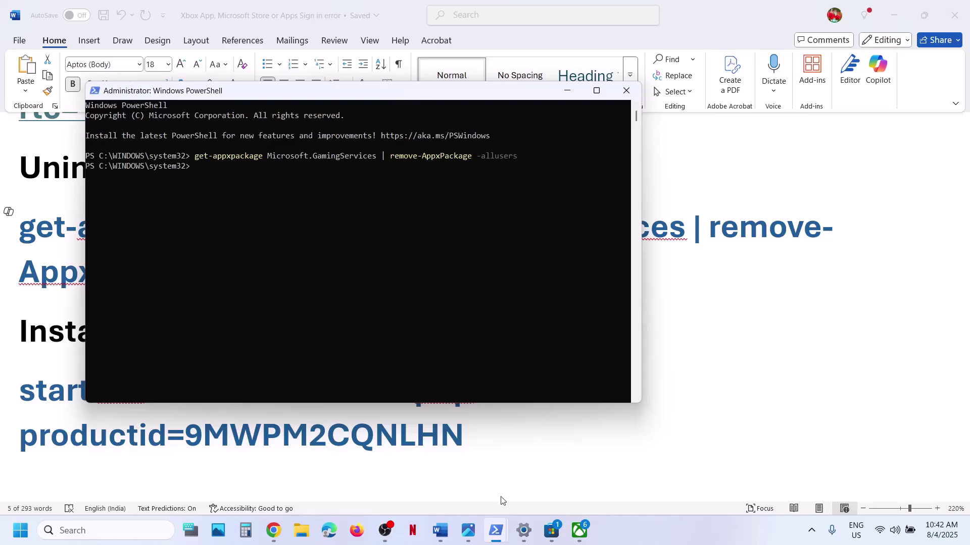
# Step: Copy start ms-windows-store://pdp/?productid=9MWPM2CQNLHN from the Word document, run it in PowerShell and install Gaming Services from its Store page
pyautogui.moveTo(483, 433); pyautogui.dragTo(63, 403)
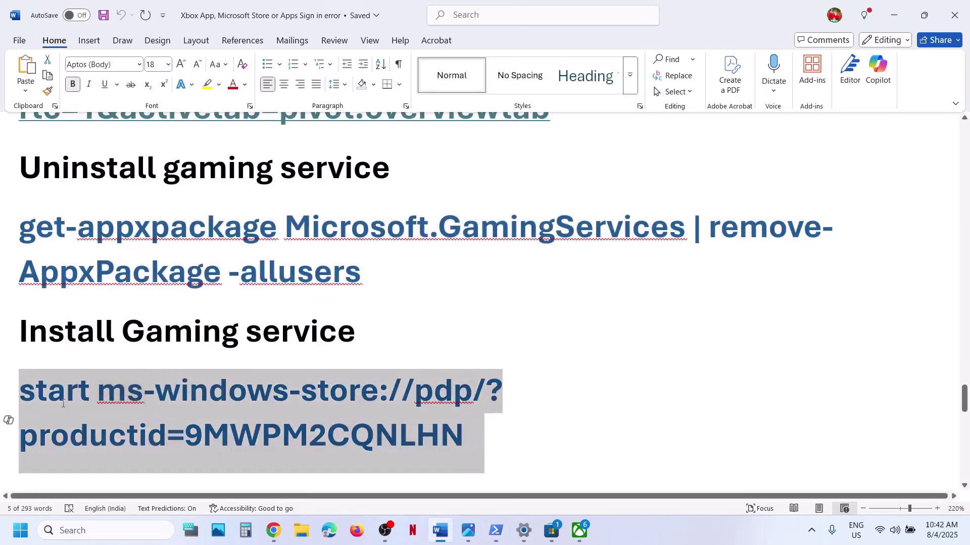
pyautogui.hotkey('ctrl', 'c')
pyautogui.click(496, 530)
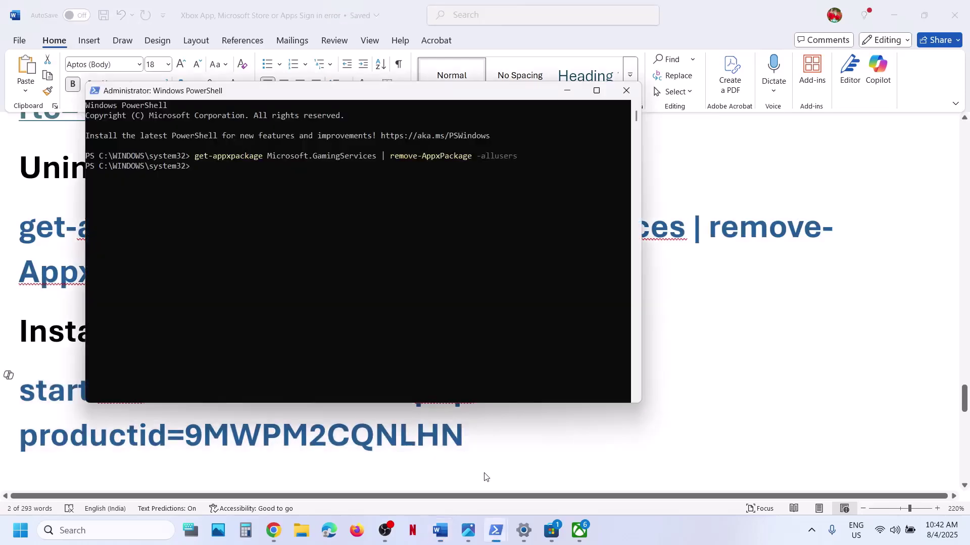
pyautogui.rightClick(445, 273)
pyautogui.press('Return')
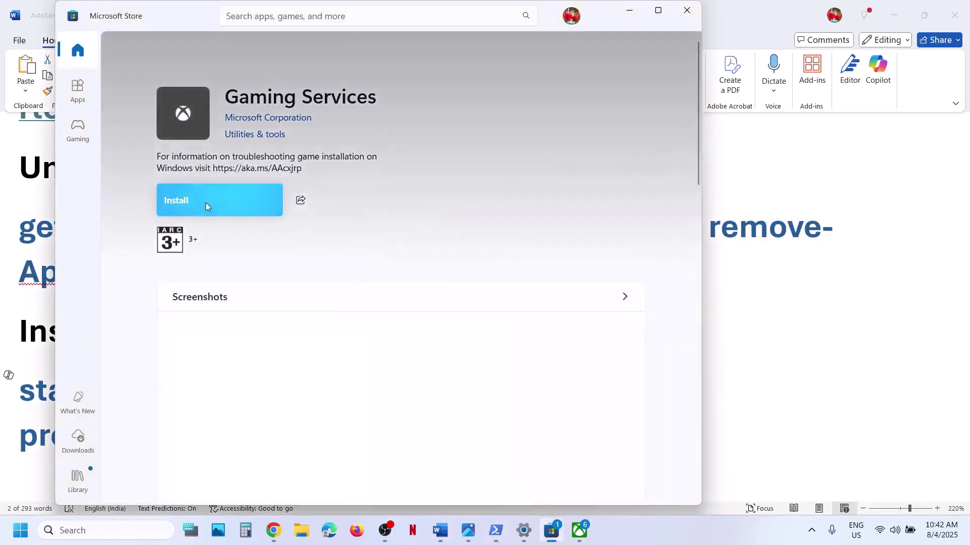
pyautogui.click(205, 202)
pyautogui.click(418, 375)
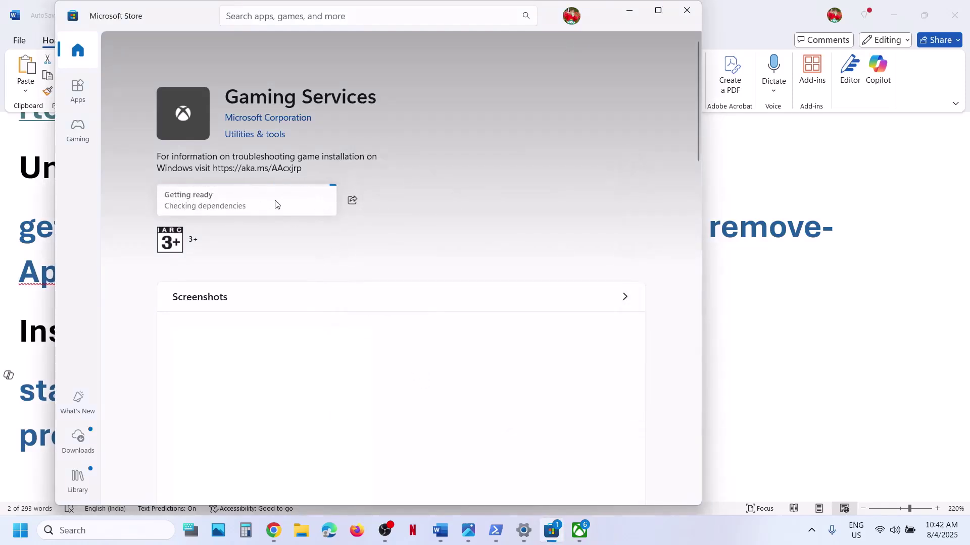
# Step: Go to Step 18 in the Word document and highlight "Microsoft Store/Xbox" in its heading
pyautogui.click(36, 370)
pyautogui.scroll(-8, 247, 359)
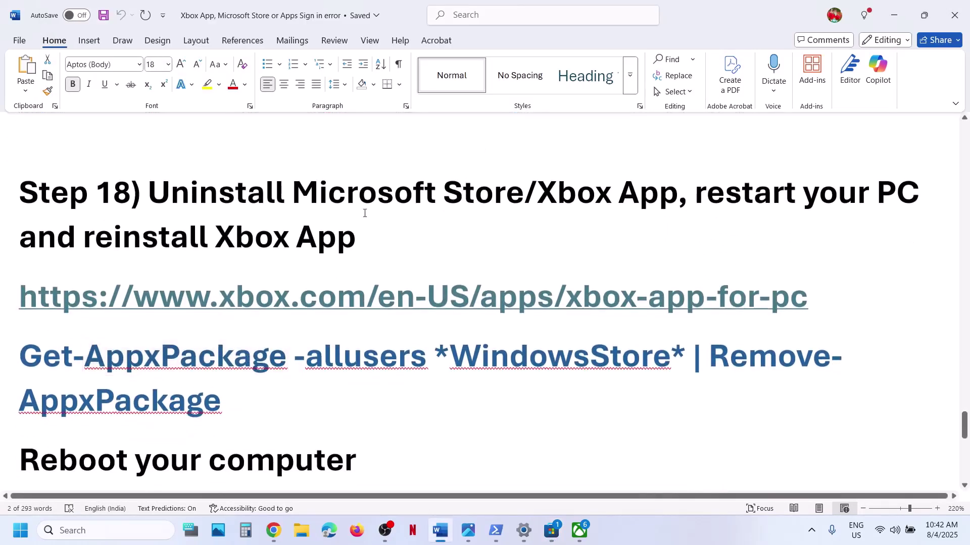
pyautogui.moveTo(326, 200); pyautogui.dragTo(613, 202)
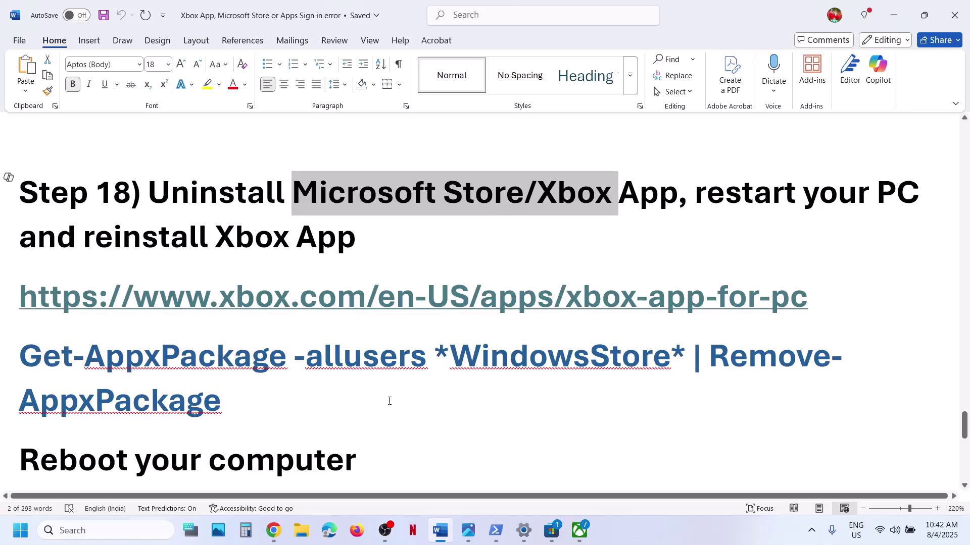
pyautogui.click(141, 530)
pyautogui.write('s')
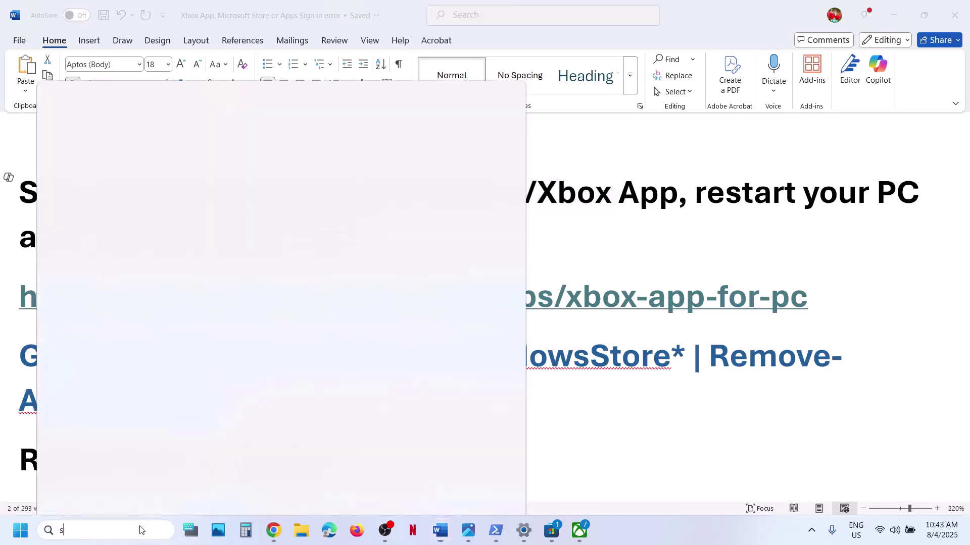
pyautogui.write('tore')
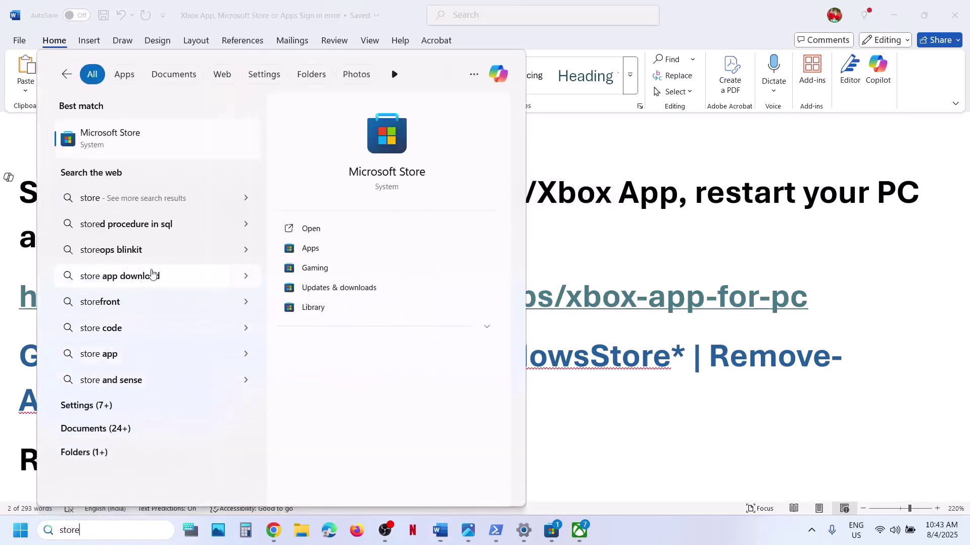
pyautogui.click(733, 298)
# Step: Copy the command Get-AppxPackage -allusers *WindowsStore* | Remove-AppxPackage from Step 18 of the Word document
pyautogui.scroll(-3, 734, 298)
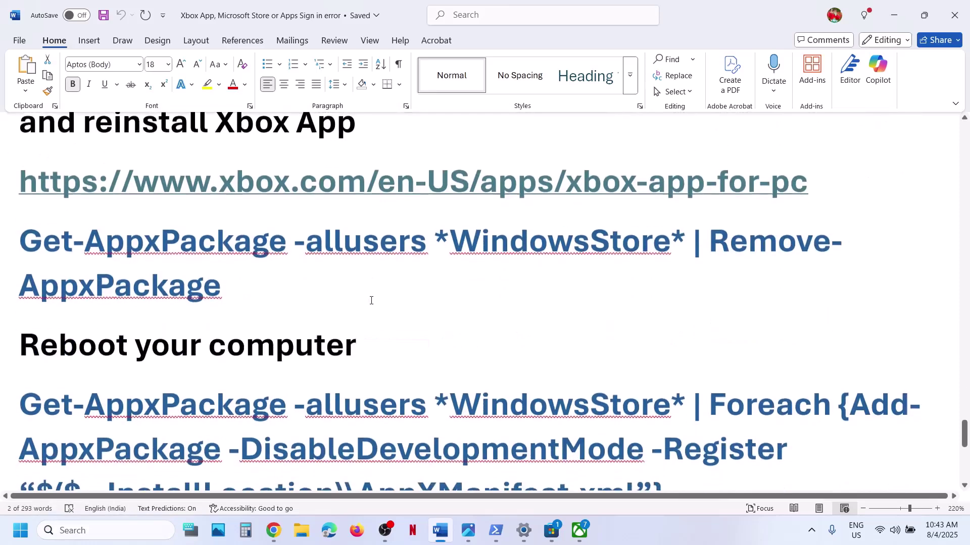
pyautogui.moveTo(239, 277); pyautogui.dragTo(27, 250)
pyautogui.rightClick(26, 249)
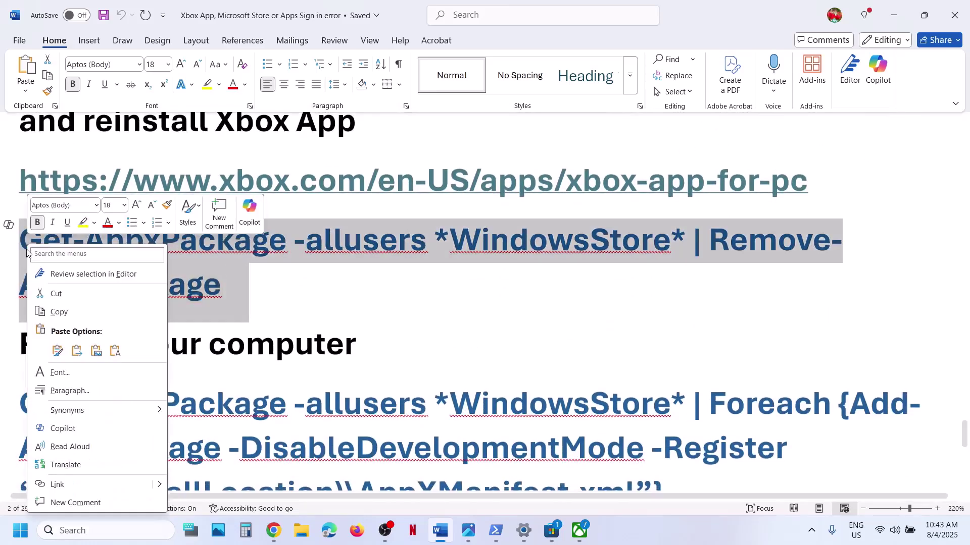
pyautogui.click(69, 316)
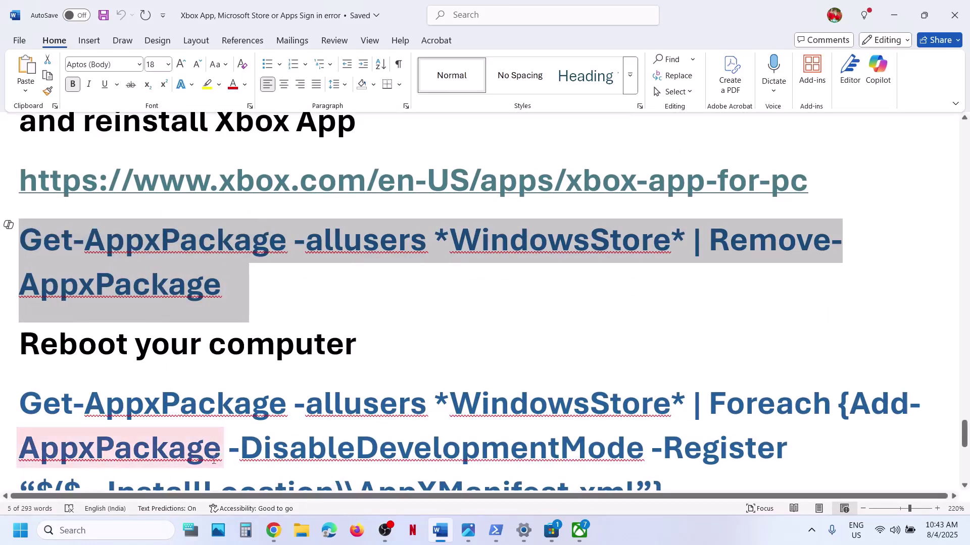
# Step: Launch Windows PowerShell as administrator and run Get-AppxPackage -allusers *WindowsStore* | Remove-AppxPackage
pyautogui.click(126, 531)
pyautogui.write('powershell')
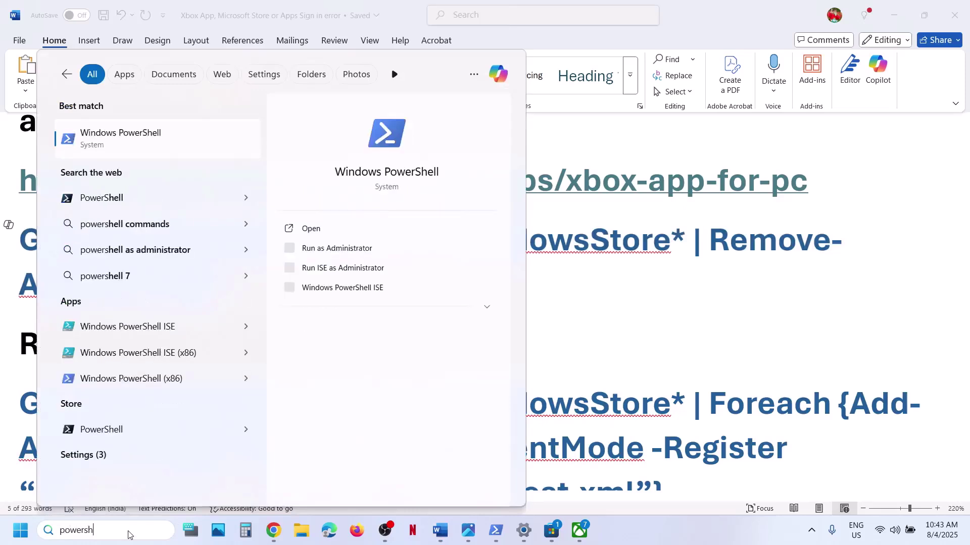
pyautogui.rightClick(164, 139)
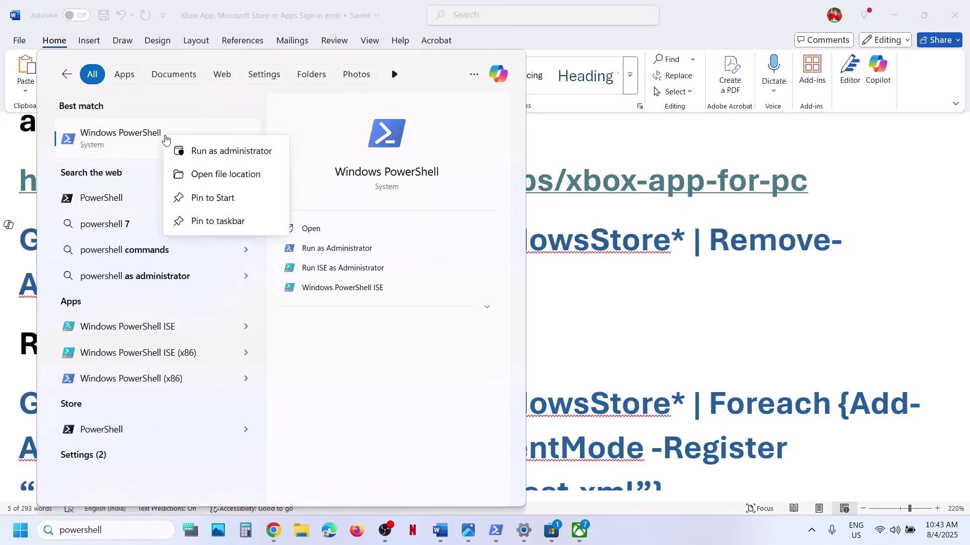
pyautogui.click(220, 152)
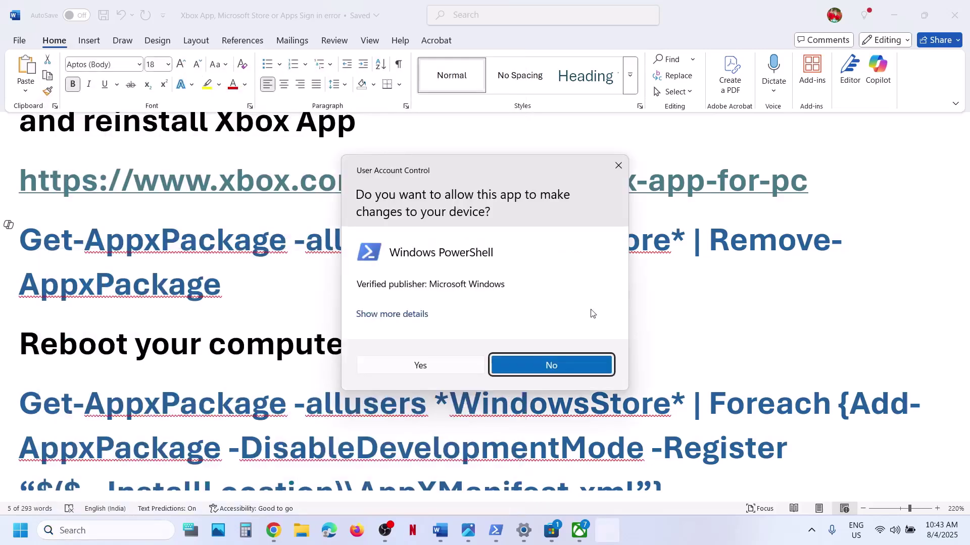
pyautogui.click(420, 367)
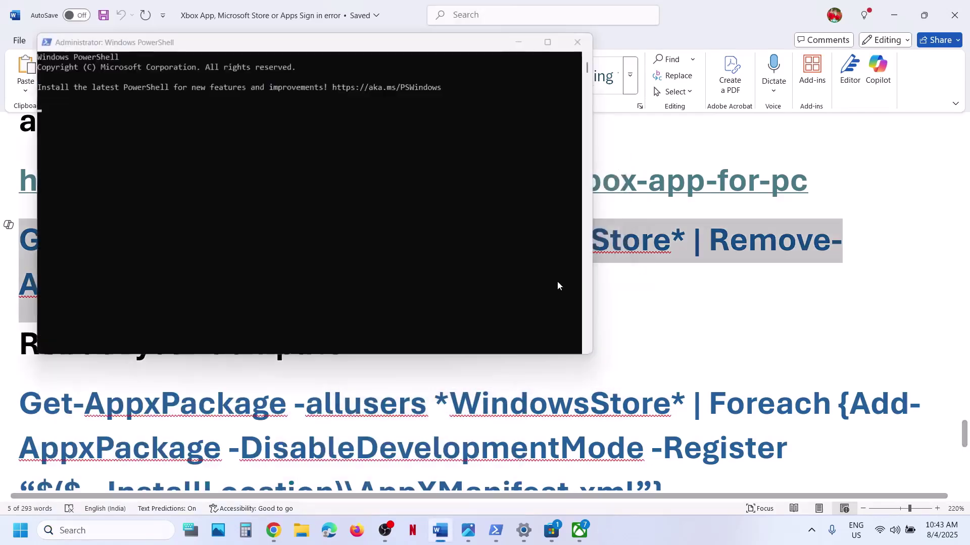
pyautogui.click(279, 221)
pyautogui.rightClick(279, 221)
pyautogui.press('Return')
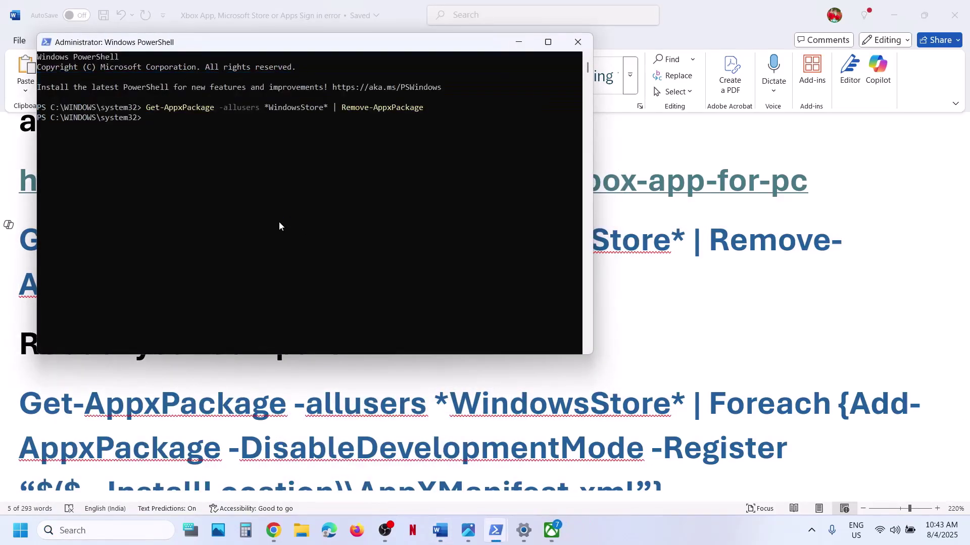
# Step: Return to the Word document and copy the Get-AppxPackage Foreach command under "Reboot your computer"
pyautogui.click(275, 362)
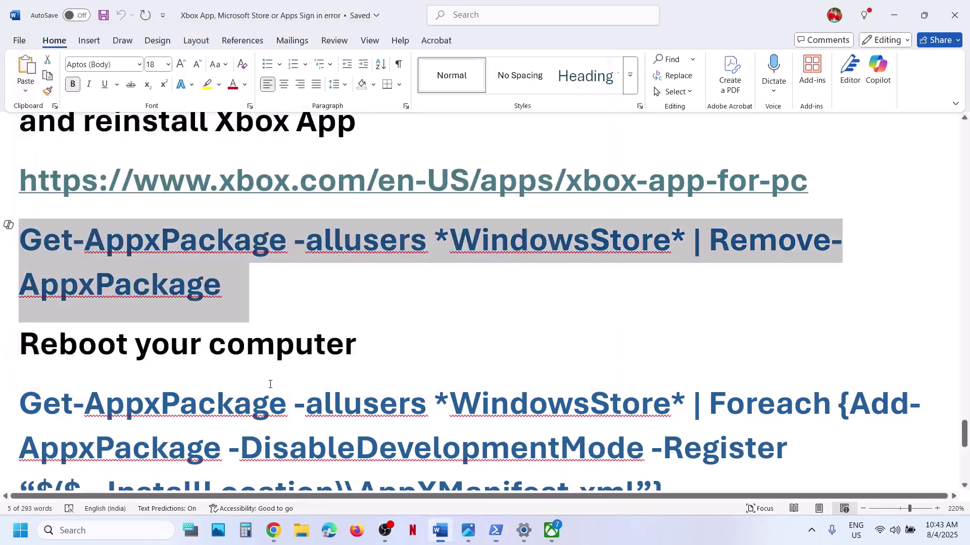
pyautogui.scroll(-3, 678, 338)
pyautogui.doubleClick(9, 357)
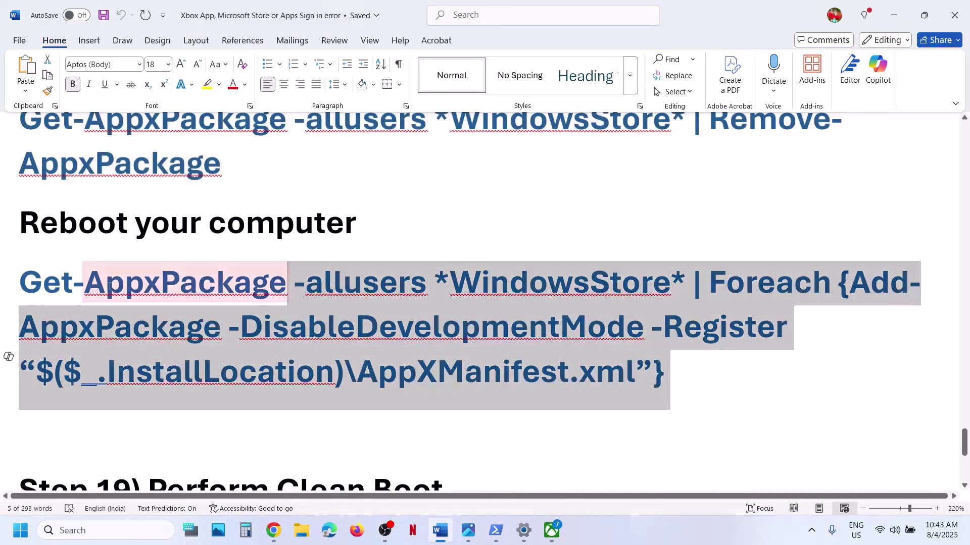
# Step: Launch Windows PowerShell as administrator and run Get-AppxPackage -allusers *WindowsStore* | Foreach {Add-AppxPackage -DisableDevelopmentMode -Register “$($_.InstallLocation)\AppXManifest.xml”}
pyautogui.click(151, 530)
pyautogui.write('powershell')
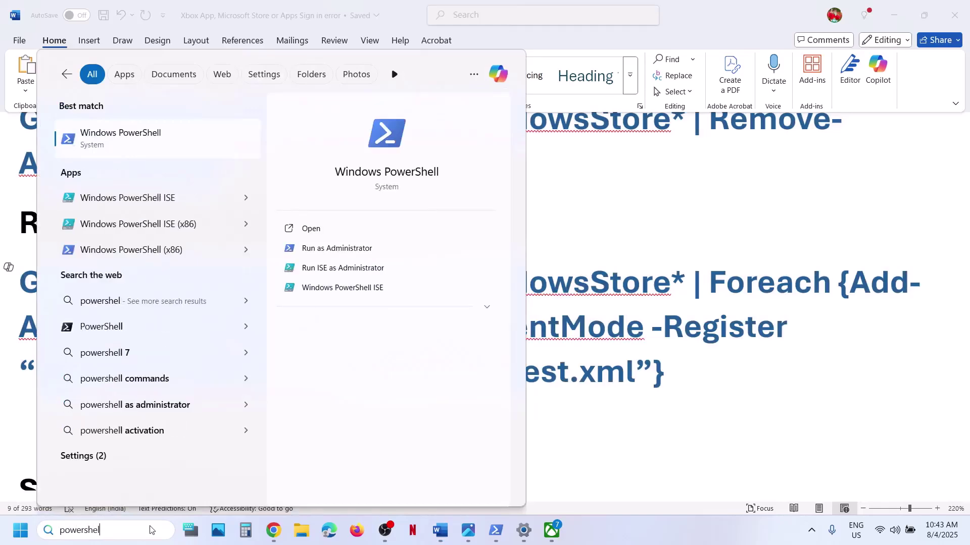
pyautogui.rightClick(171, 146)
pyautogui.click(233, 164)
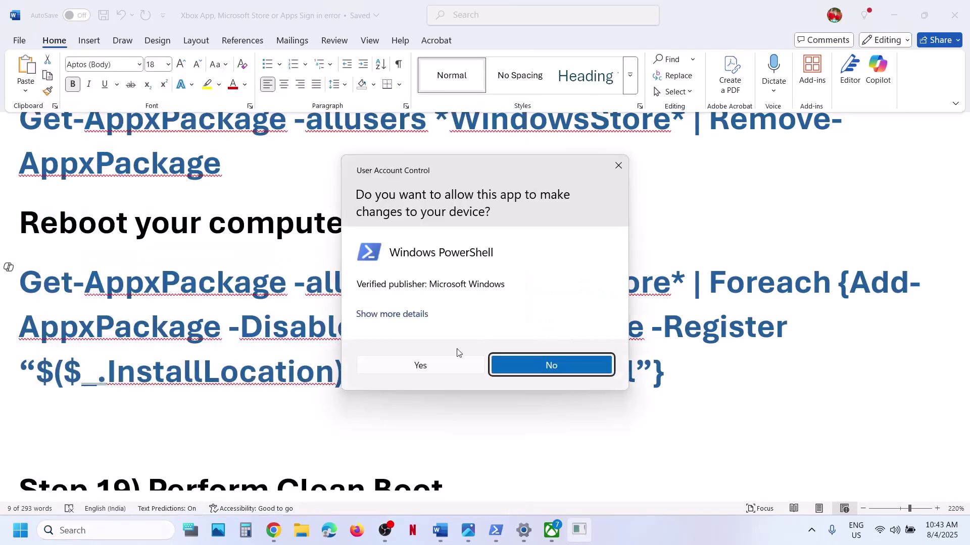
pyautogui.click(428, 367)
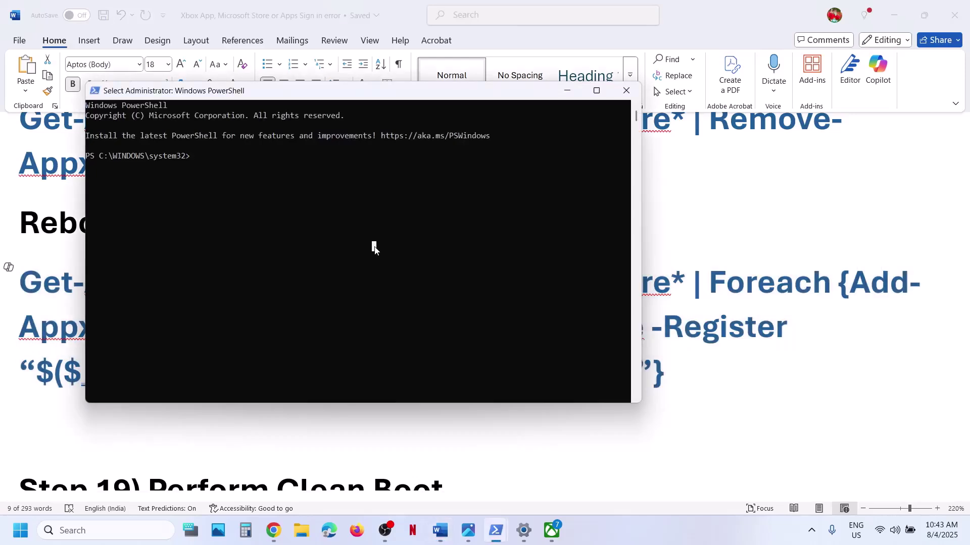
pyautogui.rightClick(374, 247)
pyautogui.press('Return')
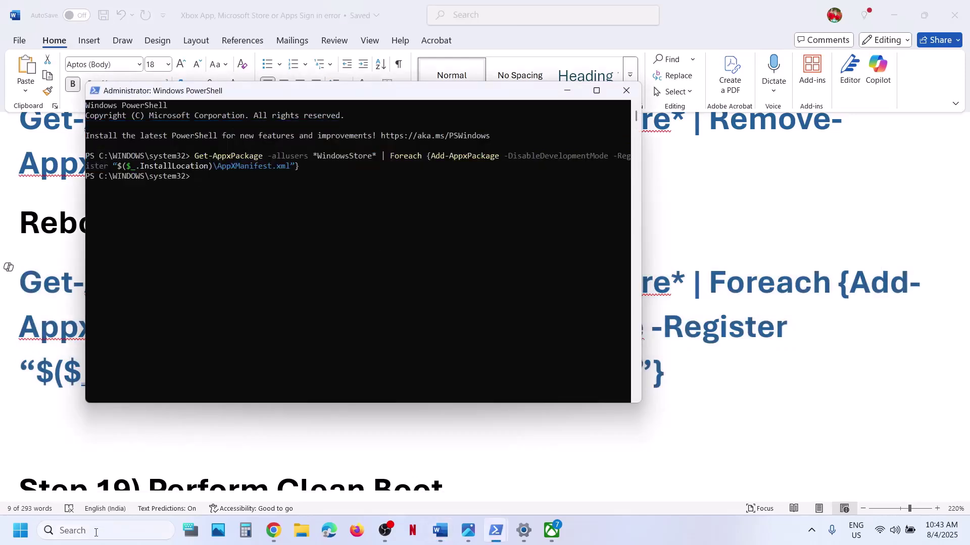
# Step: Find Microsoft Store through Windows search and open it
pyautogui.click(96, 533)
pyautogui.write('store')
pyautogui.press('Return')
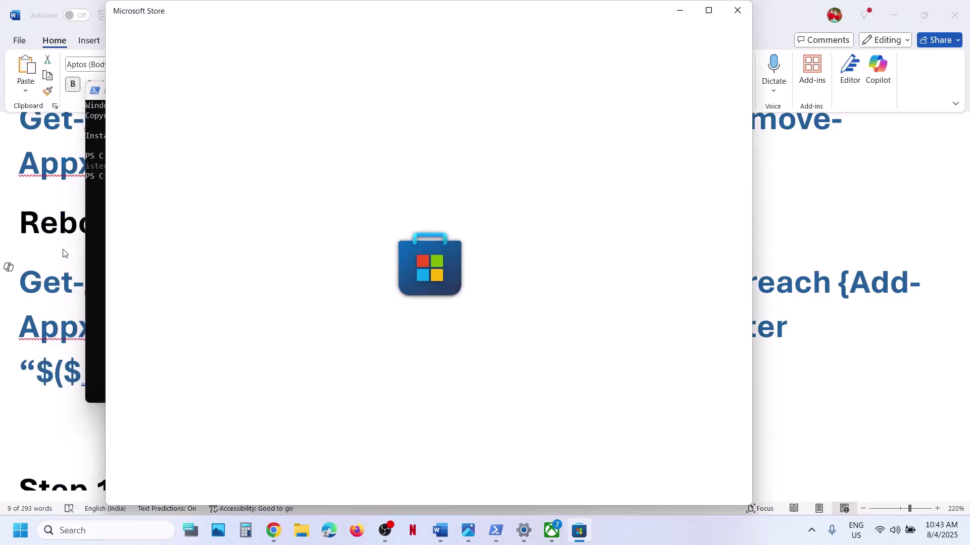
# Step: Go back to the Step 18 heading in the Word document, find the Xbox app through Windows search and uninstall it
pyautogui.click(63, 253)
pyautogui.tripleClick(63, 255)
pyautogui.scroll(3, 347, 224)
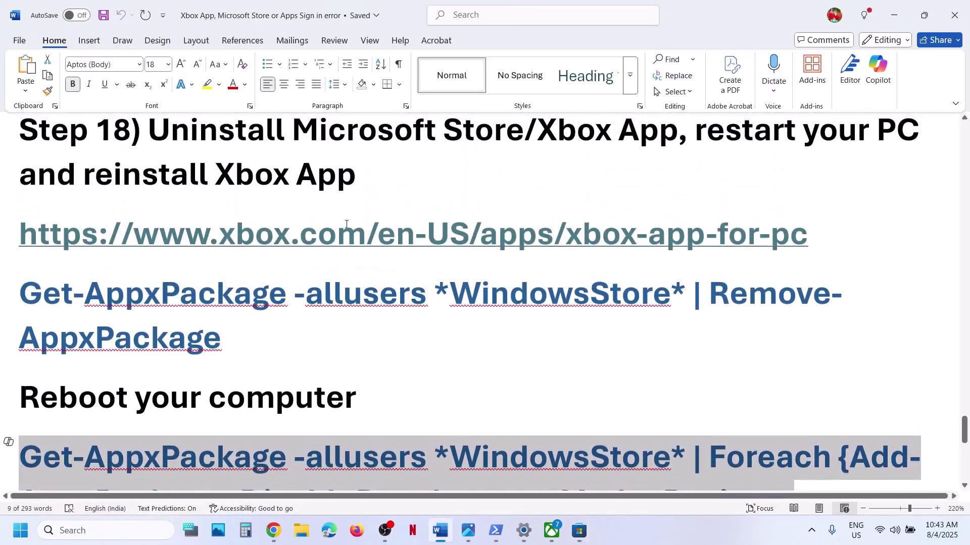
pyautogui.scroll(1, 346, 224)
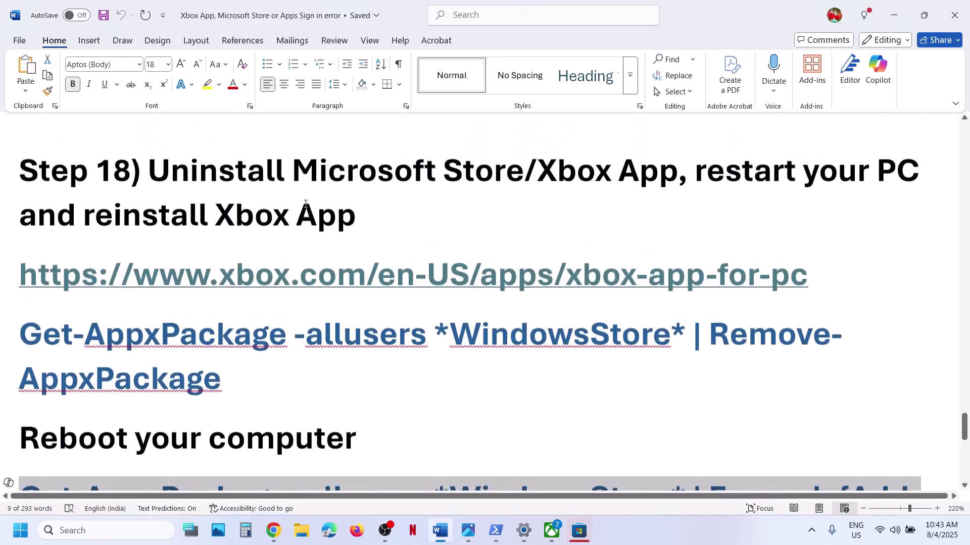
pyautogui.click(92, 530)
pyautogui.write('xbox')
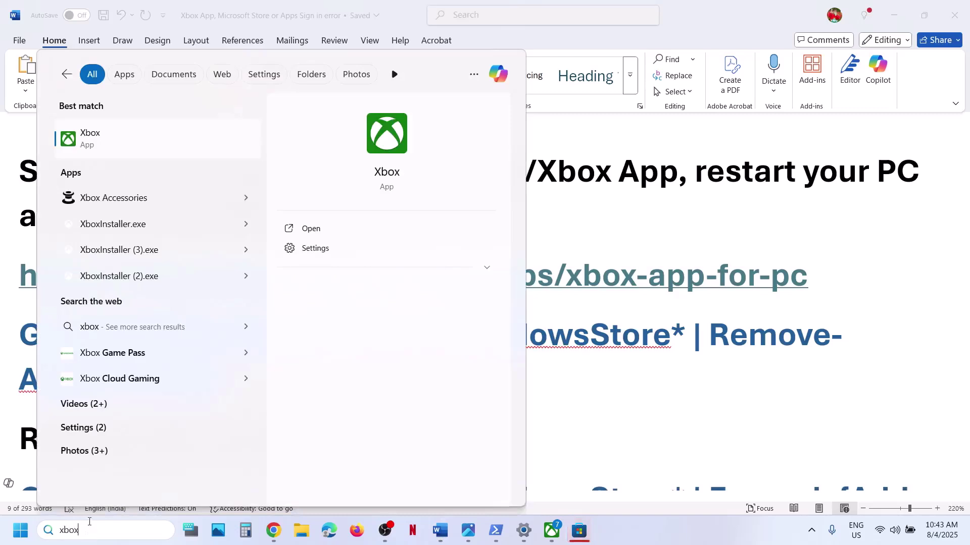
pyautogui.rightClick(124, 150)
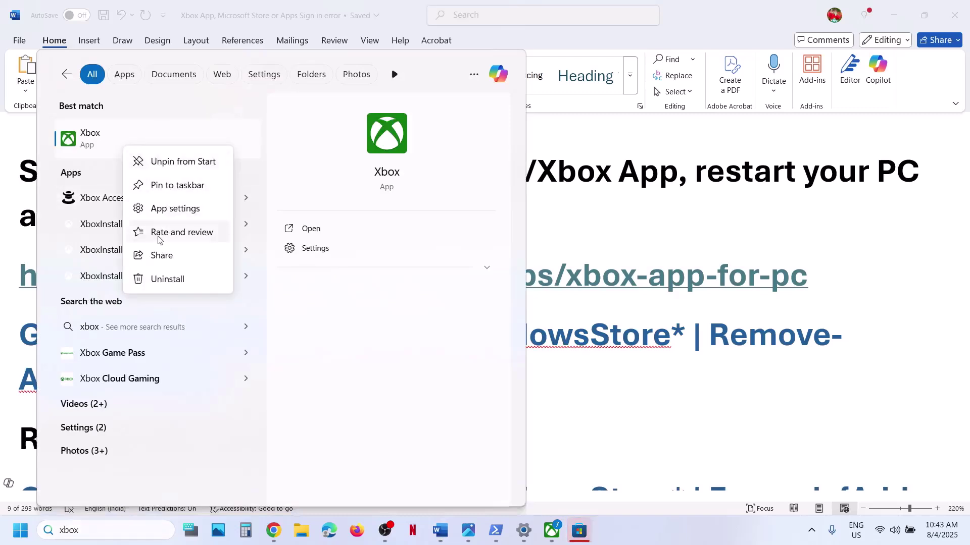
pyautogui.click(154, 278)
pyautogui.click(256, 294)
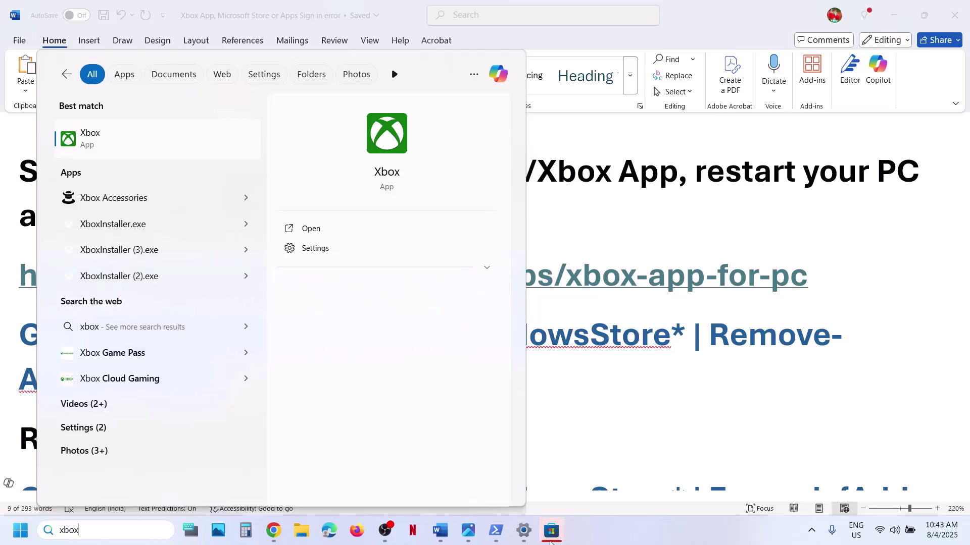
# Step: Switch to Microsoft Store, search for xbox, open the Xbox app's page and start installing it
pyautogui.click(551, 531)
pyautogui.click(399, 18)
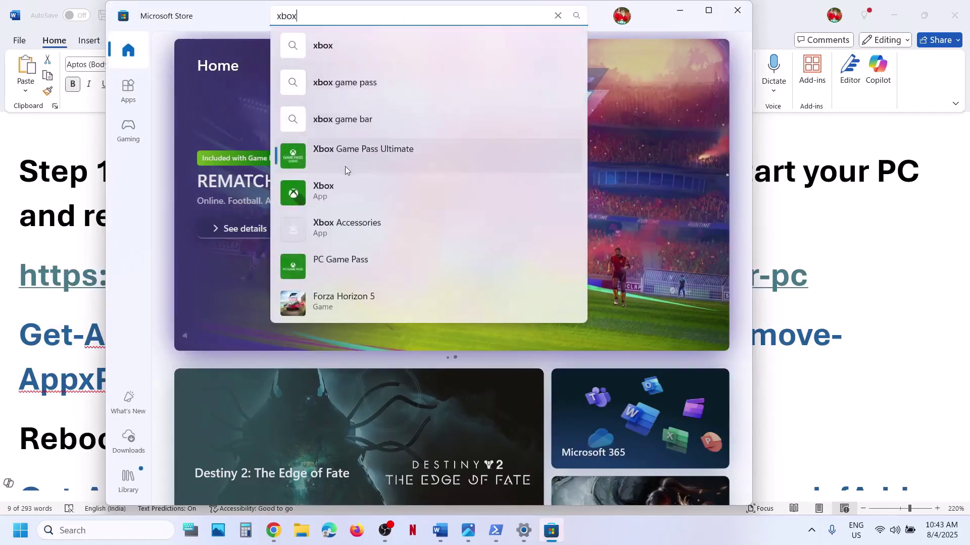
pyautogui.click(337, 185)
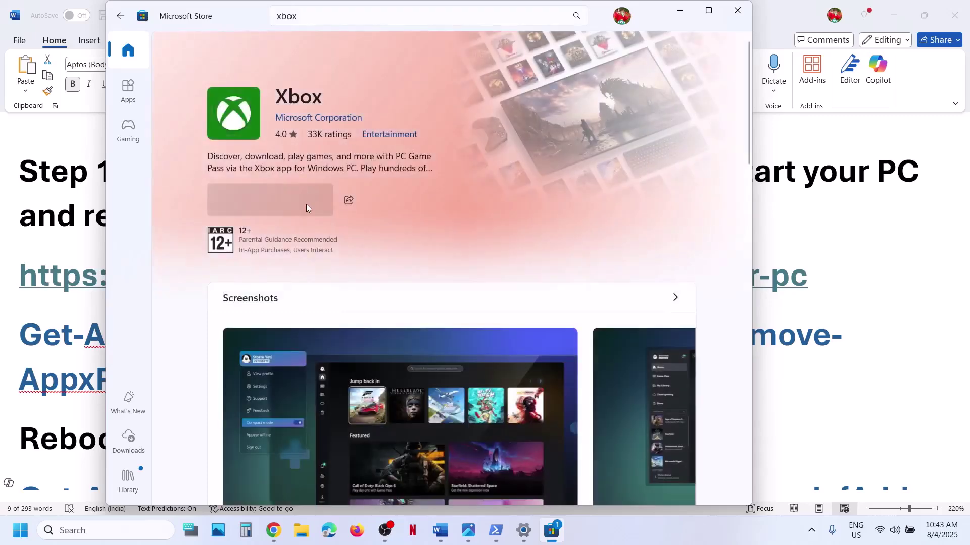
pyautogui.click(293, 204)
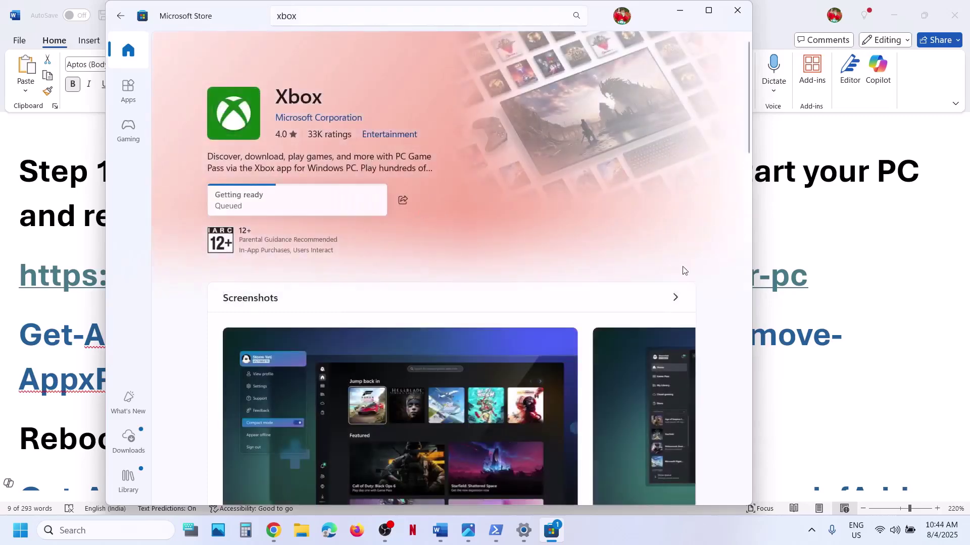
pyautogui.click(771, 319)
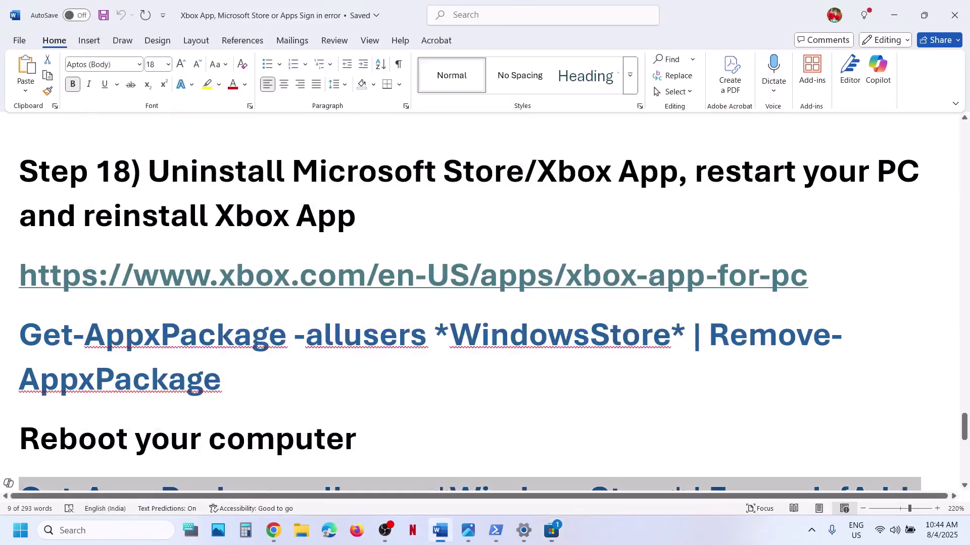
pyautogui.moveTo(813, 274); pyautogui.dragTo(18, 286)
pyautogui.hotkey('ctrl', 'c')
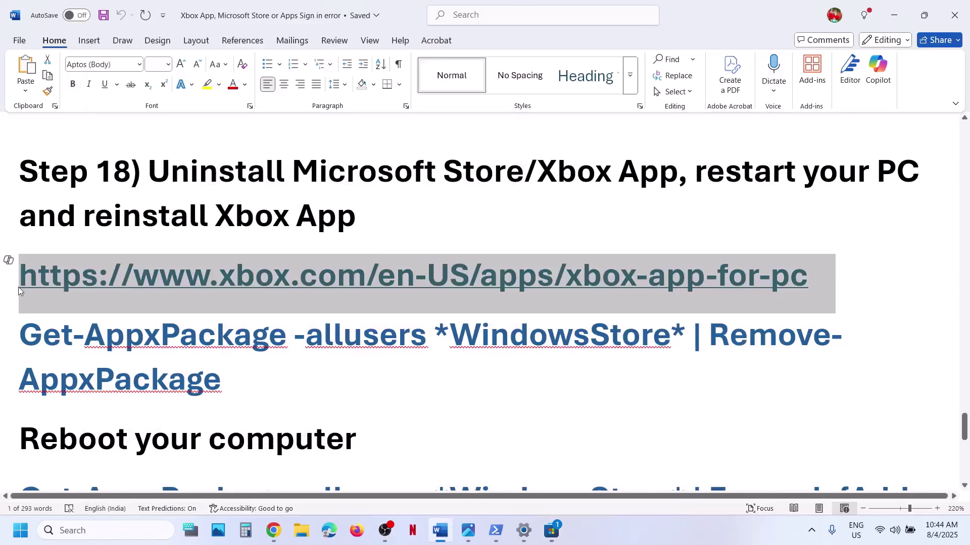
pyautogui.click(273, 530)
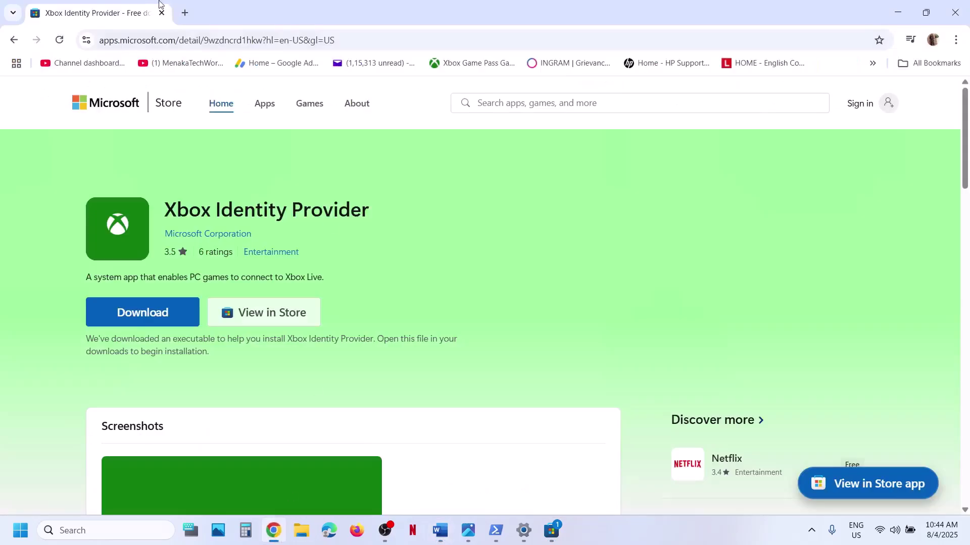
pyautogui.click(185, 14)
pyautogui.hotkey('ctrl', 'v')
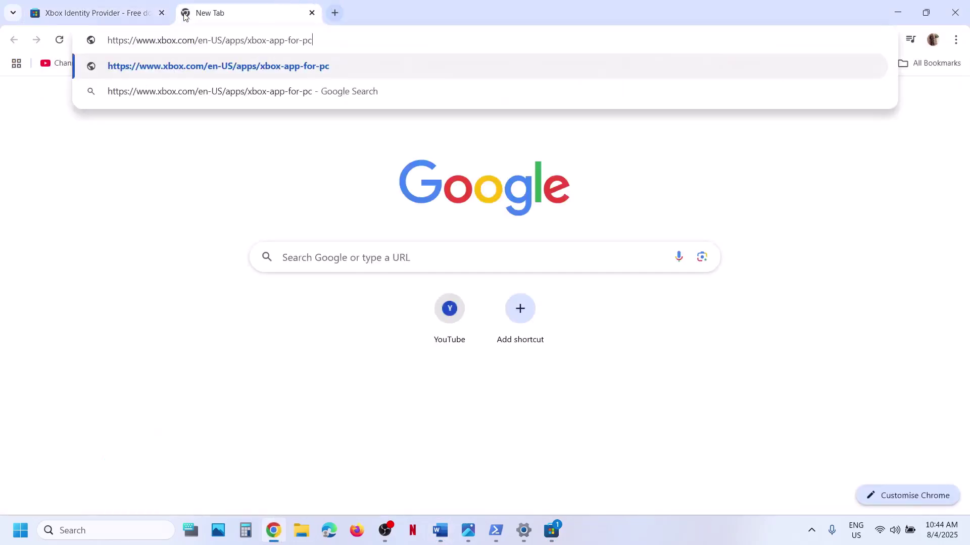
pyautogui.press('Return')
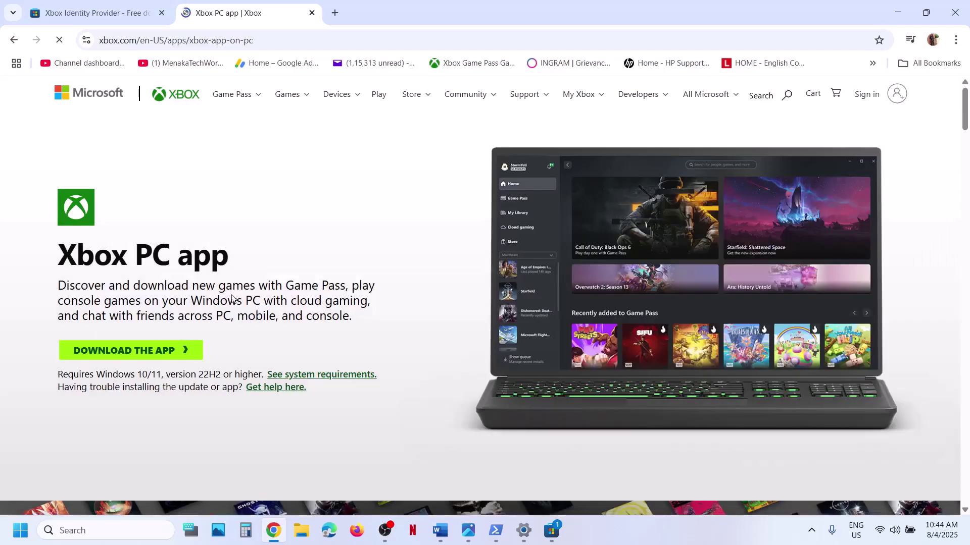
pyautogui.click(129, 355)
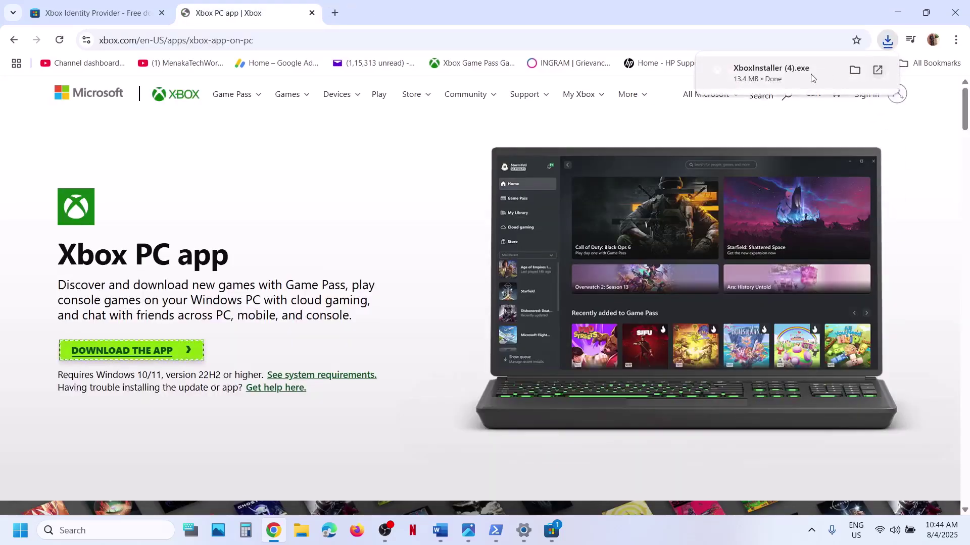
pyautogui.click(783, 76)
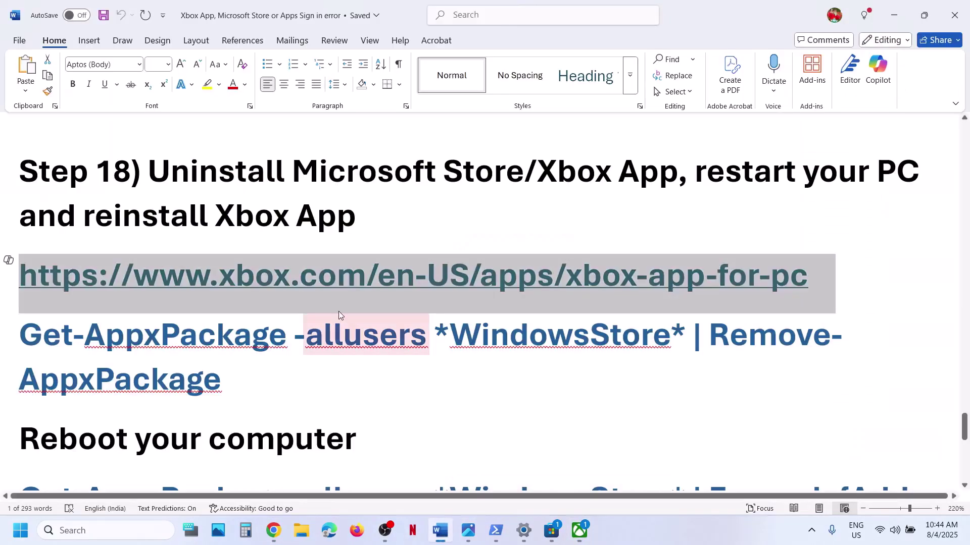
# Step: Go to Step 19, Perform Clean Boot, in the Word document and open System Configuration through Windows search
pyautogui.scroll(-2, 338, 311)
pyautogui.scroll(-6, 339, 314)
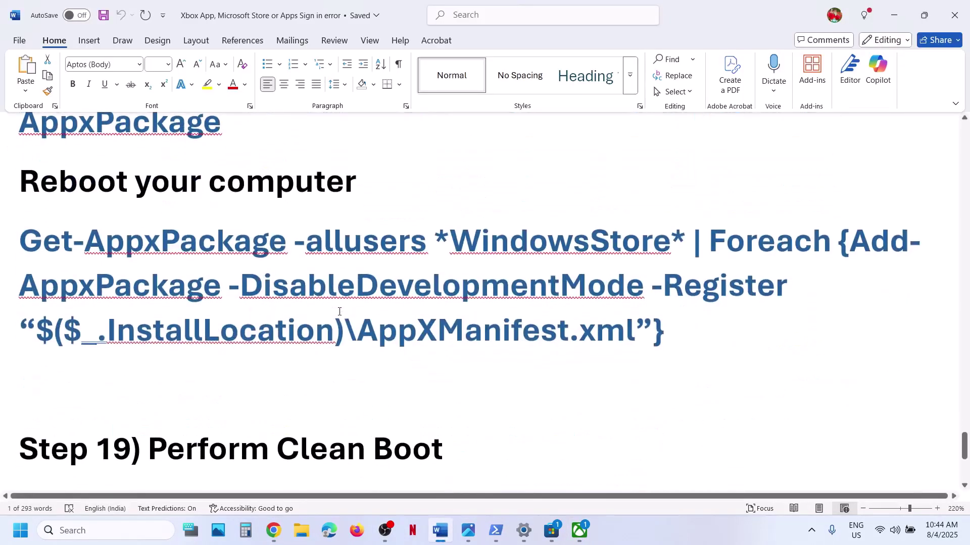
pyautogui.scroll(2, 338, 309)
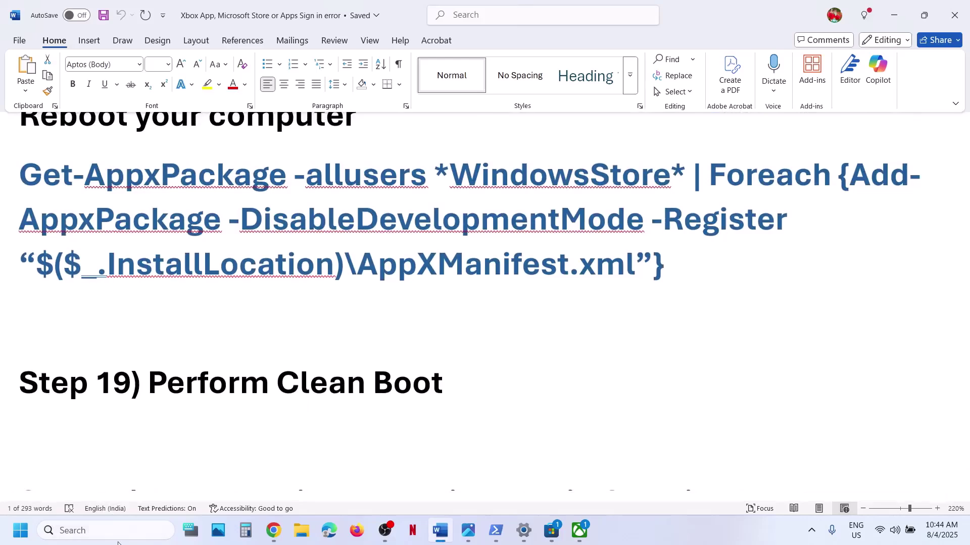
pyautogui.click(118, 530)
pyautogui.write('system')
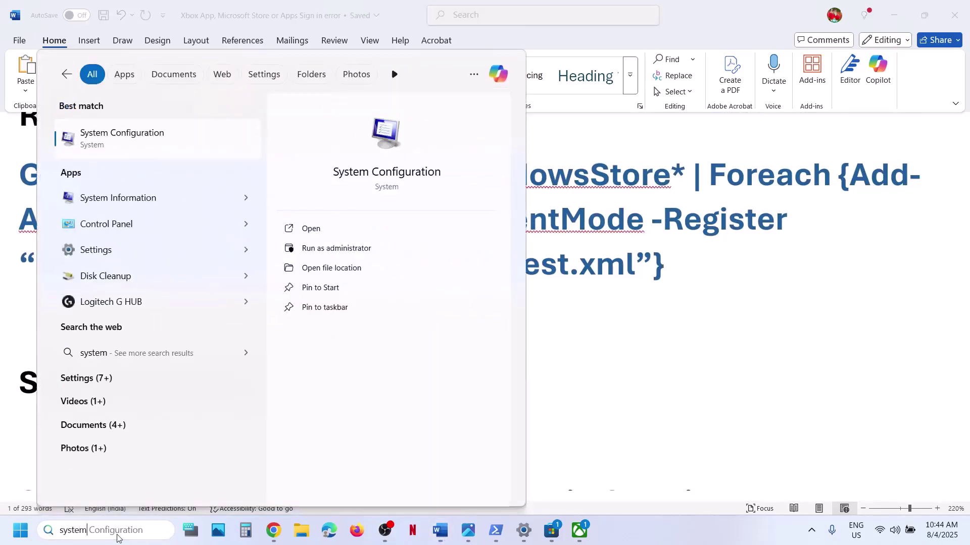
pyautogui.write(' configuration')
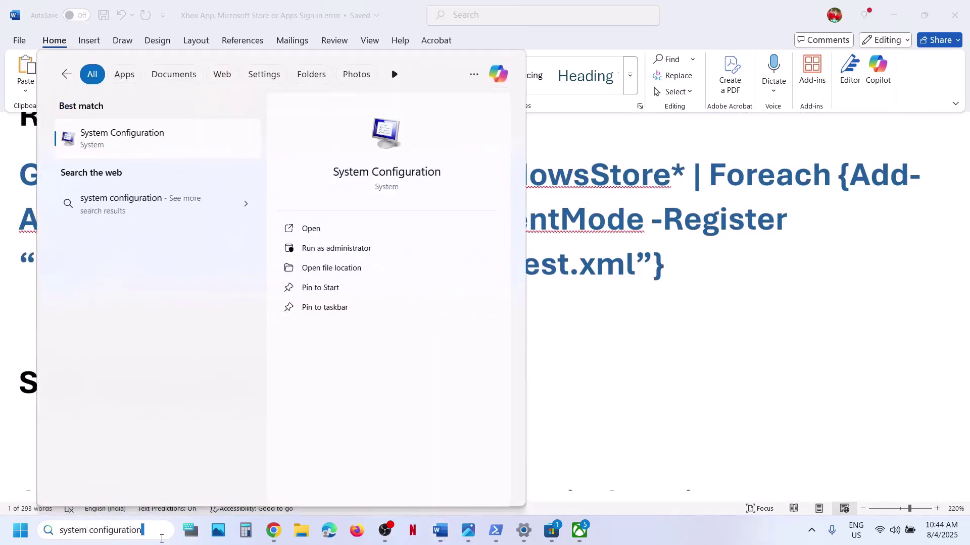
pyautogui.click(140, 142)
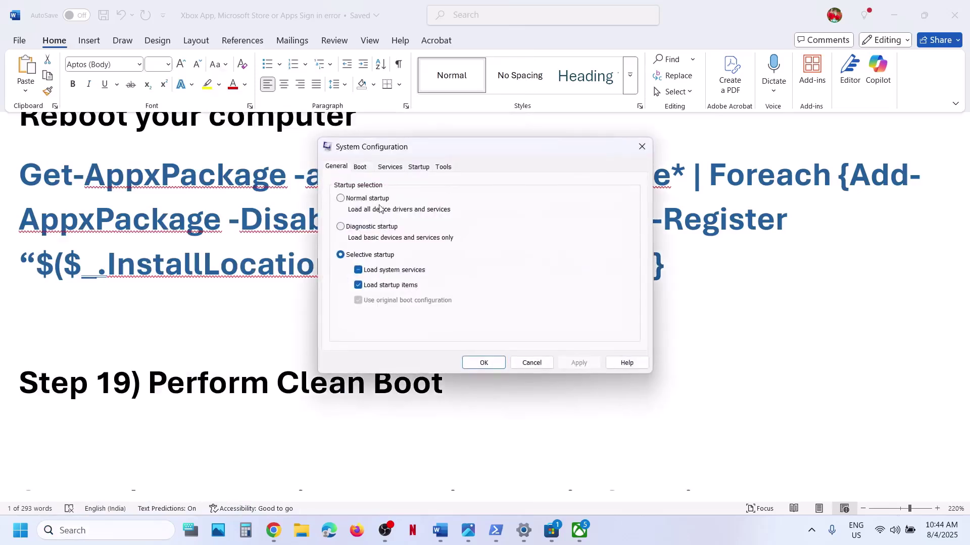
# Step: Hide all Microsoft services in System Configuration's list of services and accept the configuration
pyautogui.click(390, 167)
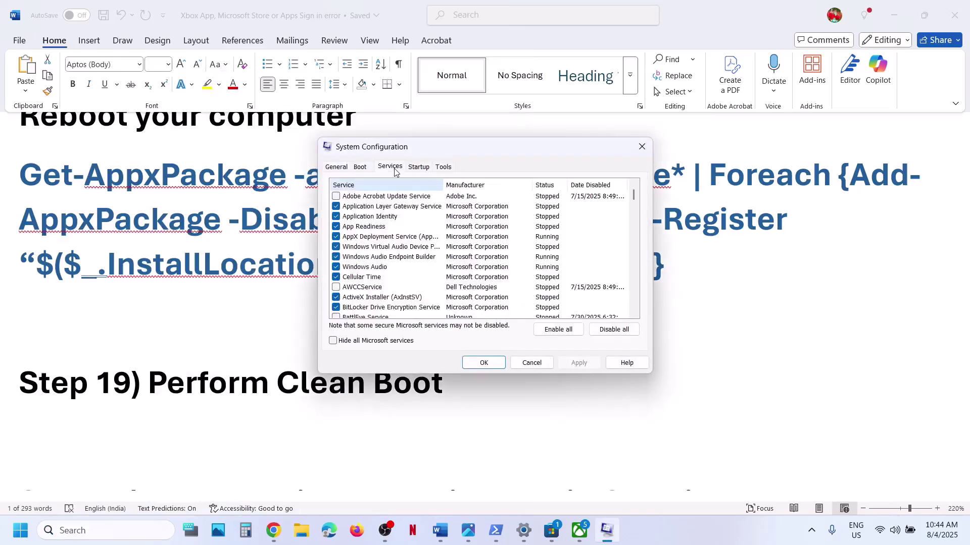
pyautogui.click(333, 341)
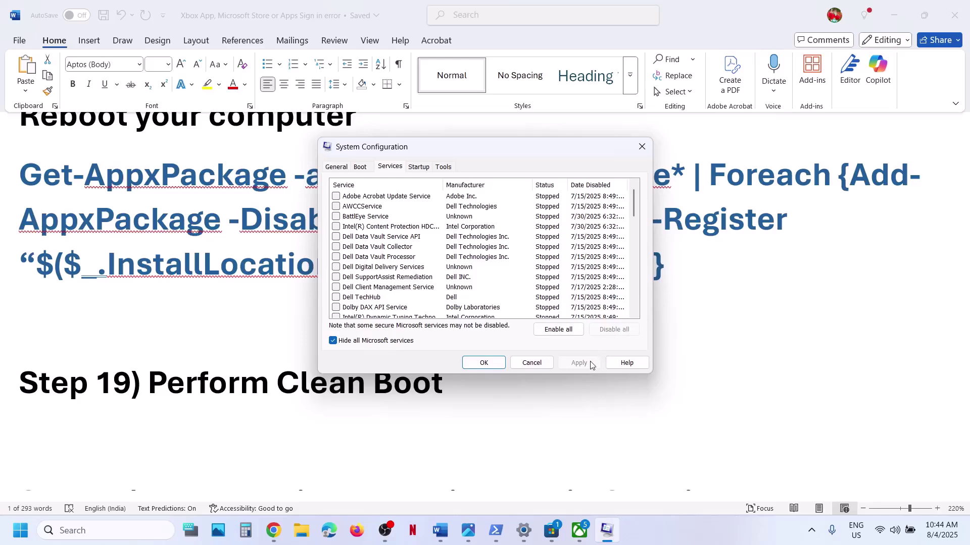
pyautogui.click(482, 363)
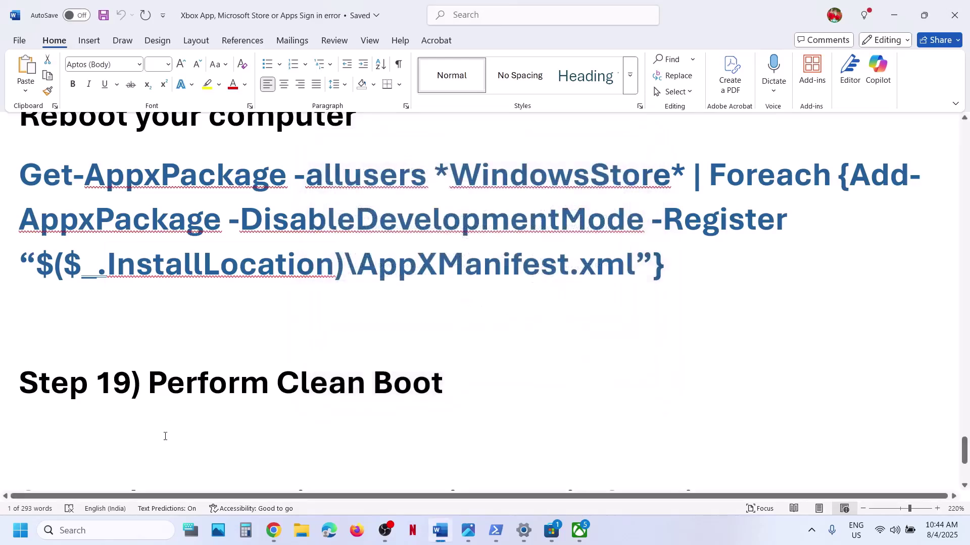
# Step: Look at the computer's power options for restarting, then dismiss them
pyautogui.press('super')
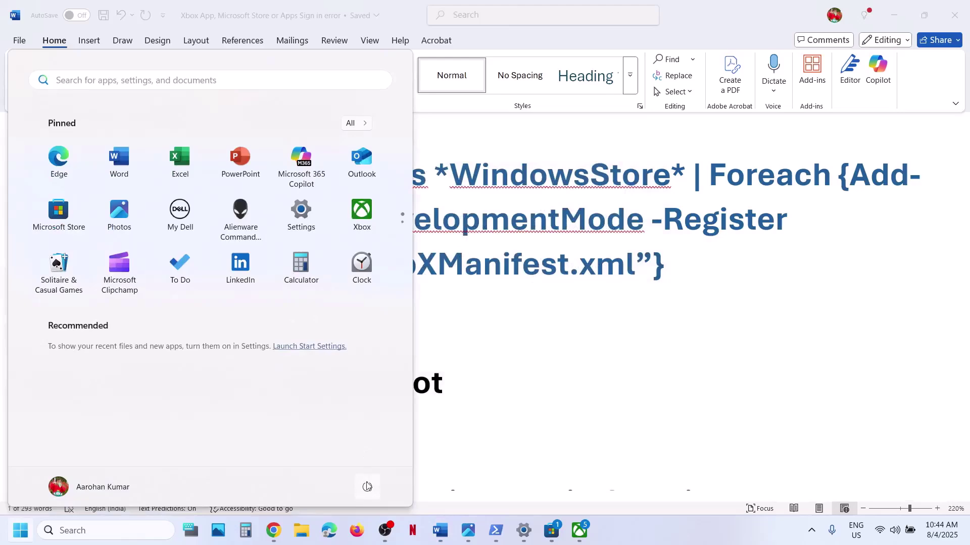
pyautogui.click(367, 486)
pyautogui.press('Escape')
pyautogui.click(435, 431)
pyautogui.scroll(-3, 437, 429)
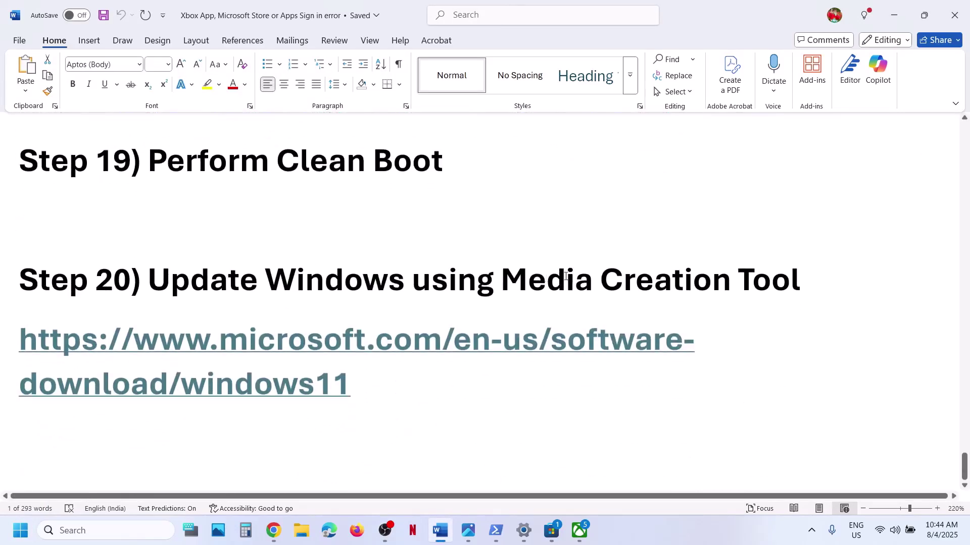
pyautogui.doubleClick(8, 368)
pyautogui.hotkey('ctrl', 'c')
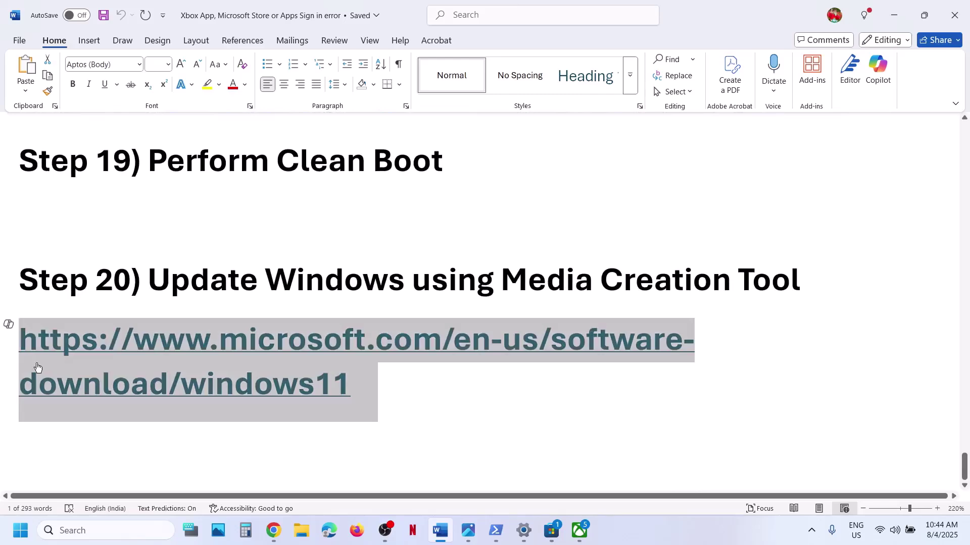
pyautogui.click(273, 530)
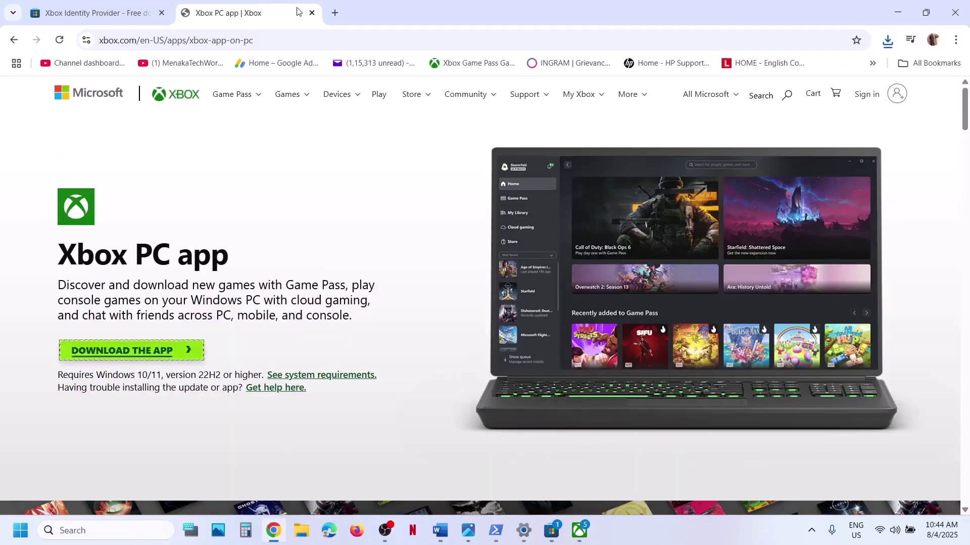
pyautogui.click(333, 12)
pyautogui.hotkey('ctrl', 'v')
pyautogui.press('Return')
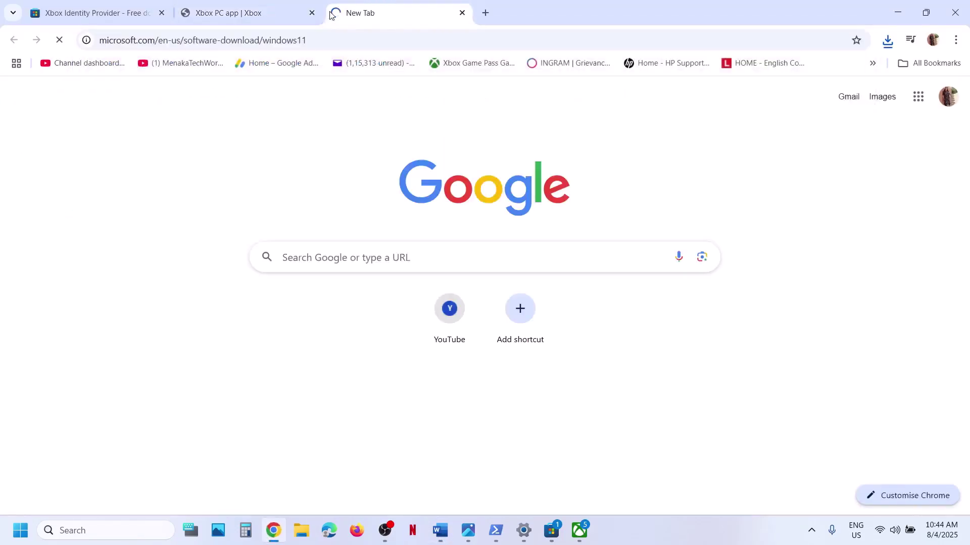
pyautogui.scroll(-8, 216, 372)
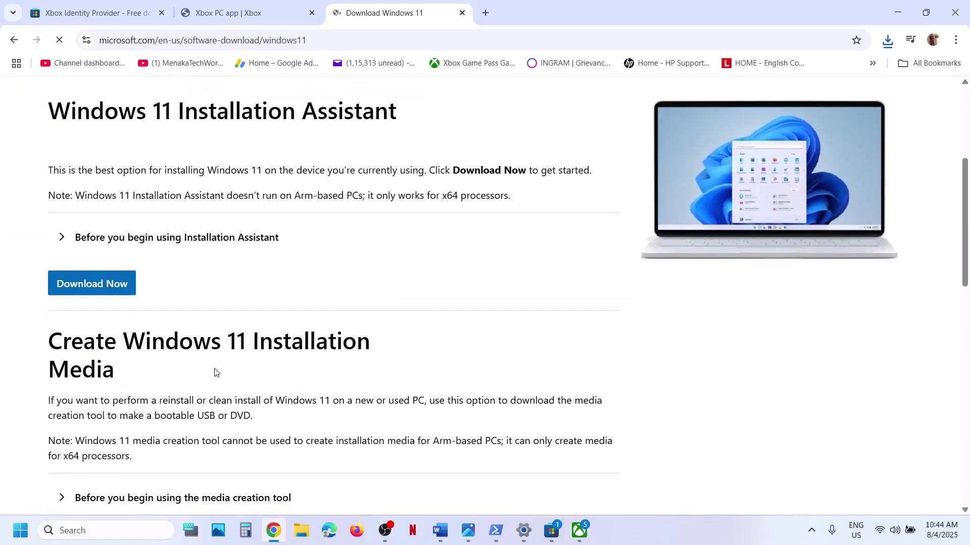
pyautogui.scroll(-3, 250, 198)
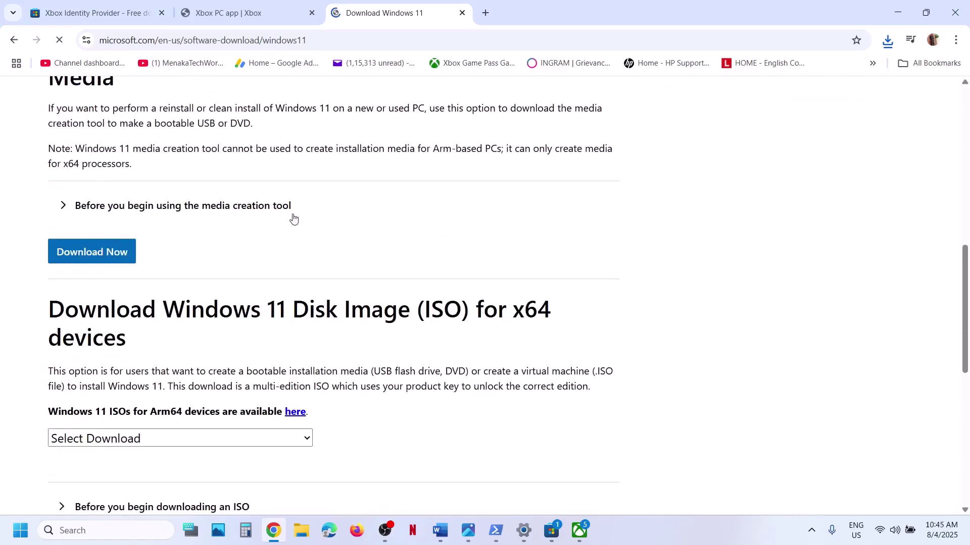
pyautogui.click(121, 253)
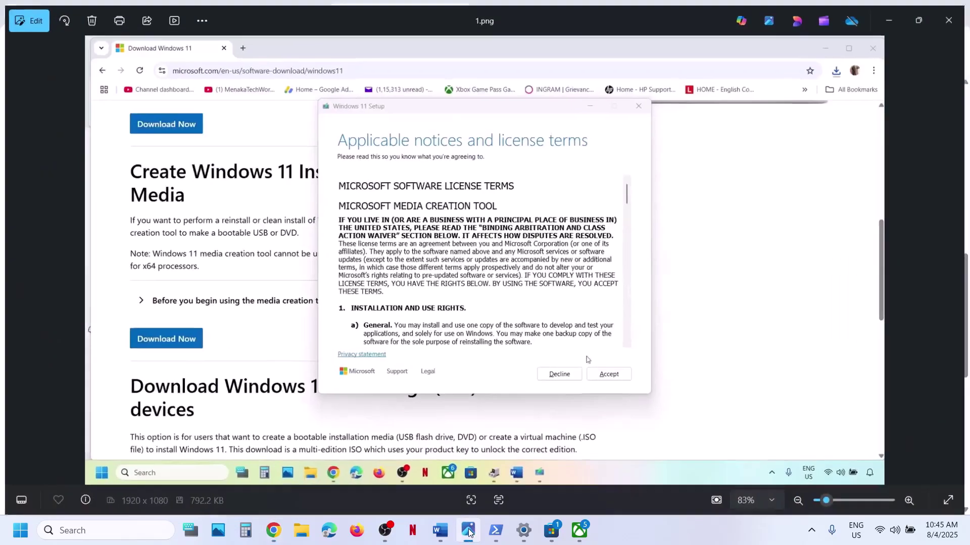
# Step: Switch to Photos and examine images 1.png through 13.png, covering the Windows ISO creation and the Windows 11 setup up to Ready to install
pyautogui.click(468, 530)
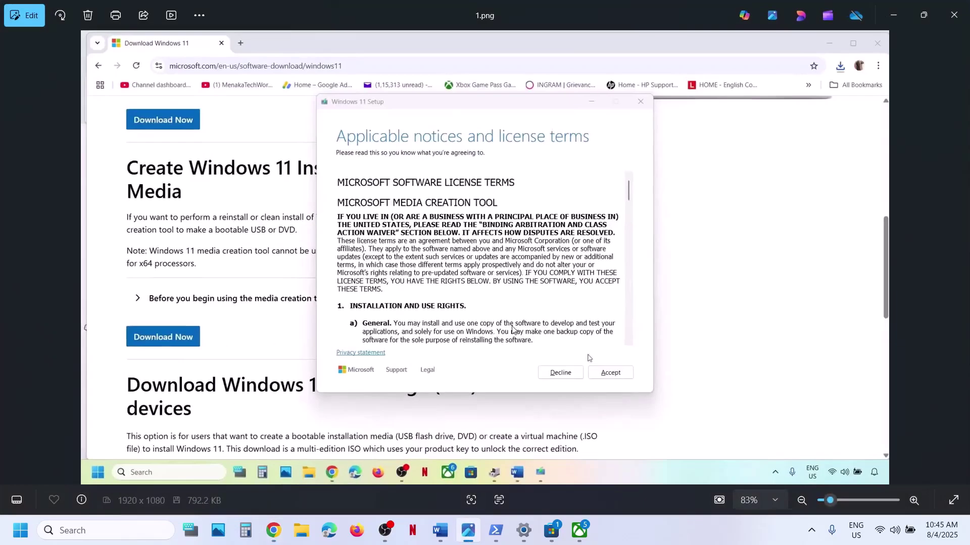
pyautogui.press('Right')
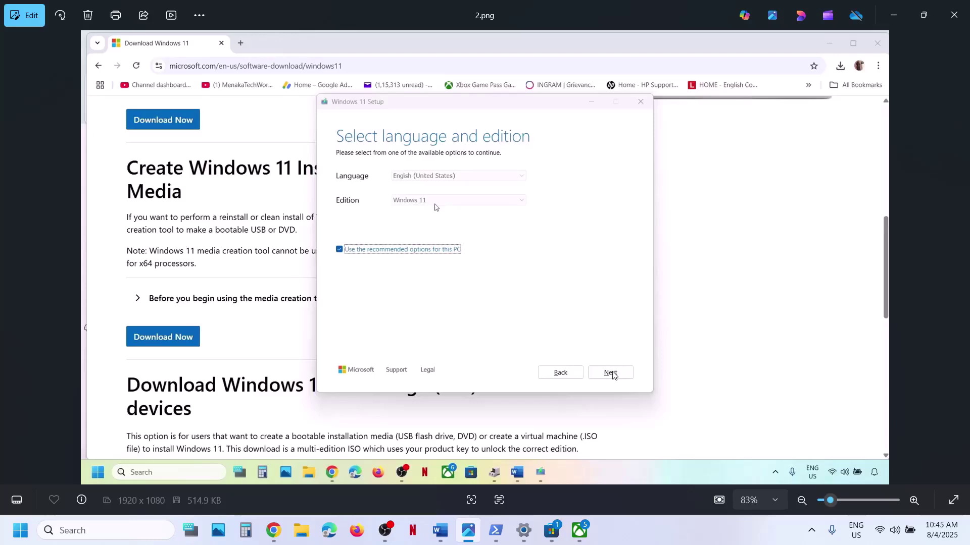
pyautogui.press('Right')
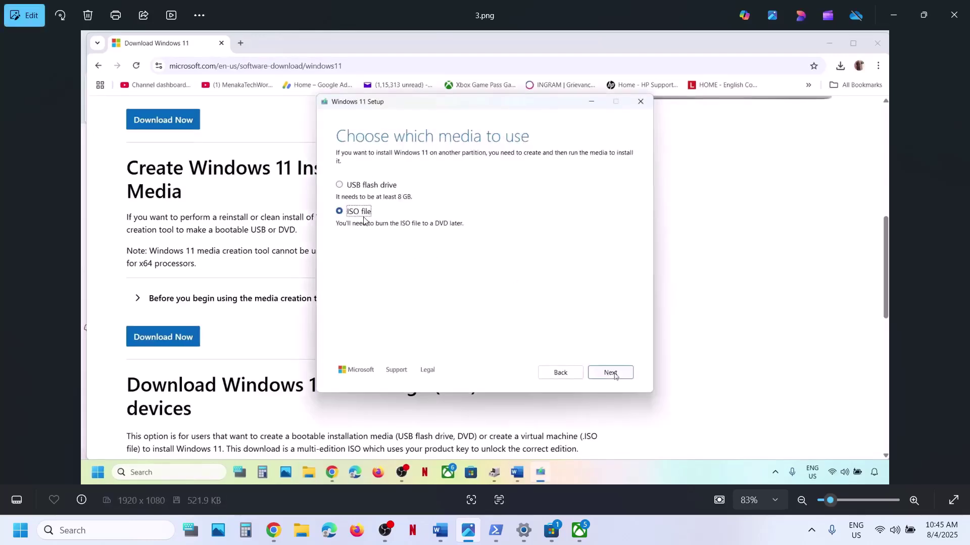
pyautogui.press('Right')
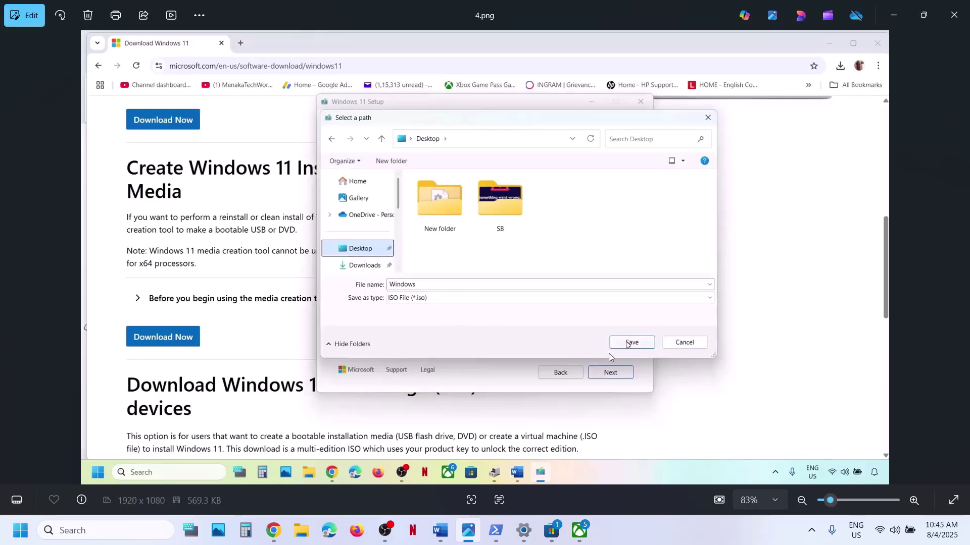
pyautogui.press('Right')
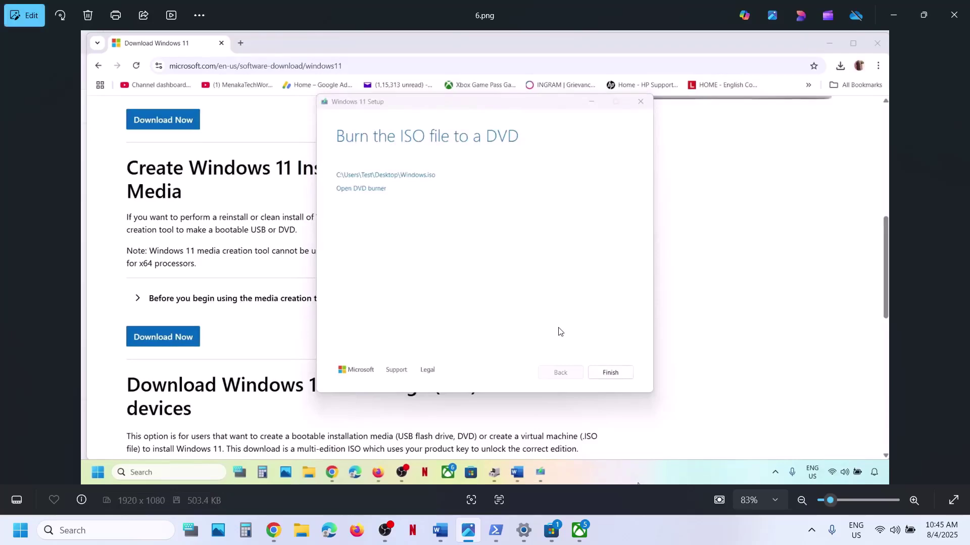
pyautogui.press('Right')
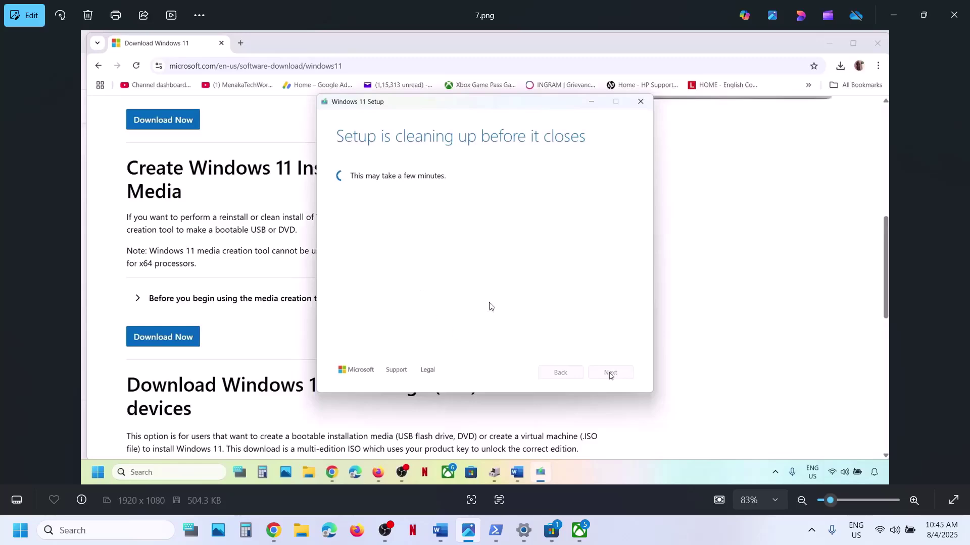
pyautogui.press('Right')
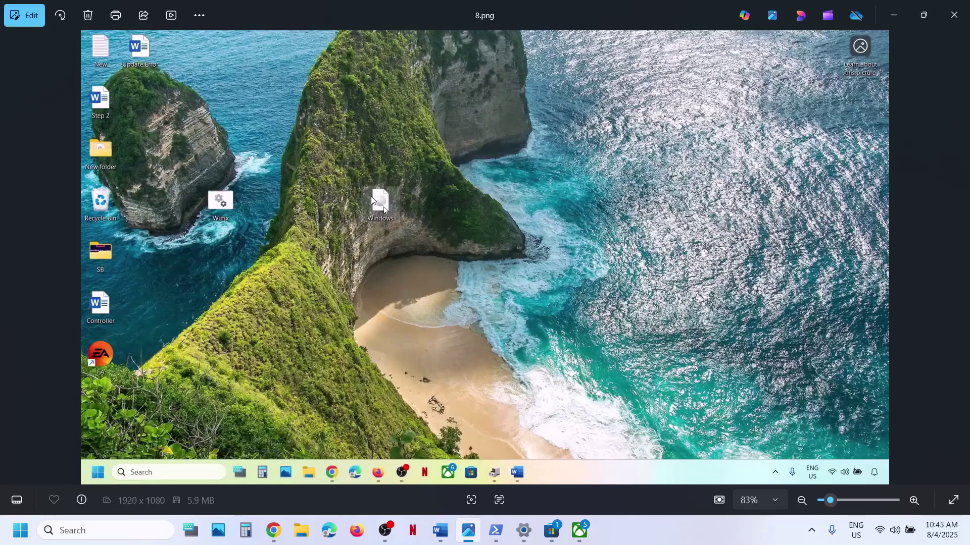
pyautogui.press('Right')
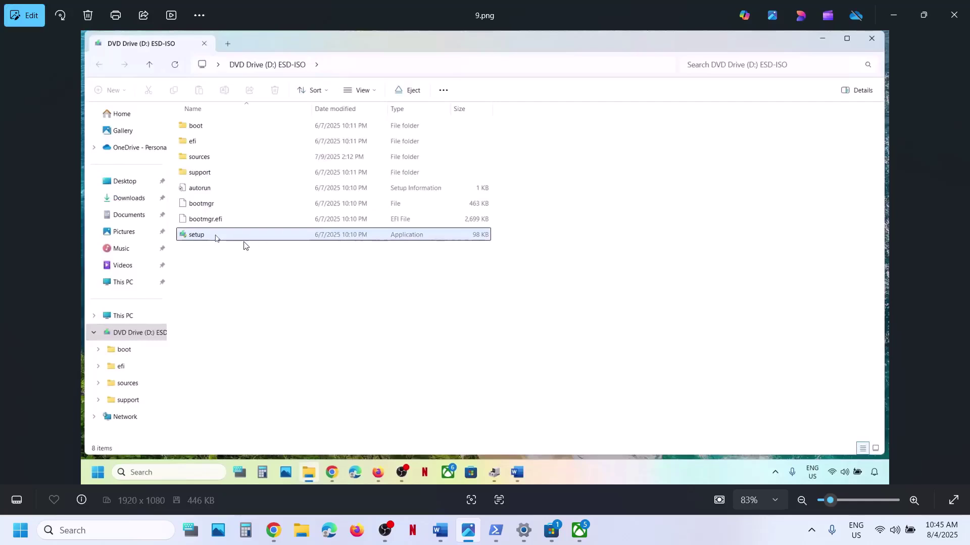
pyautogui.press('Right')
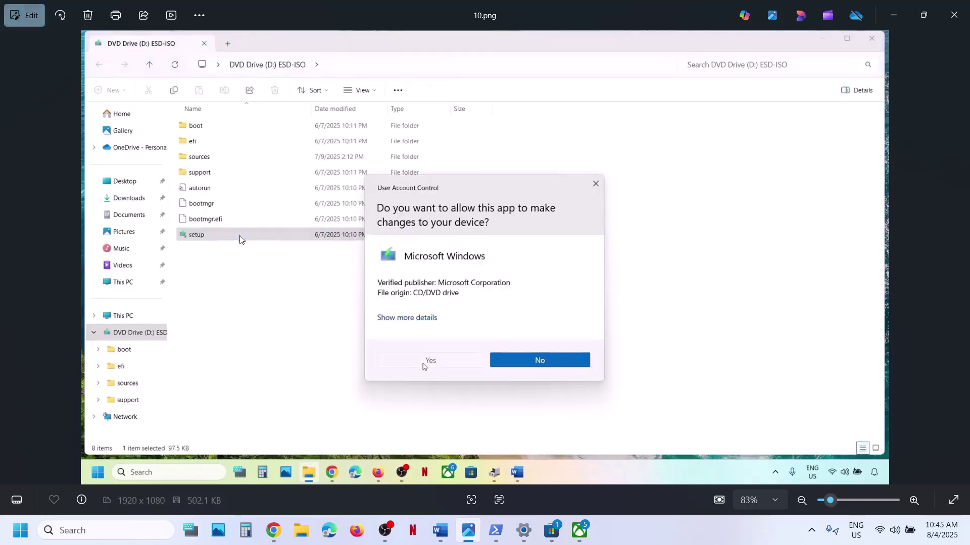
pyautogui.press('Right')
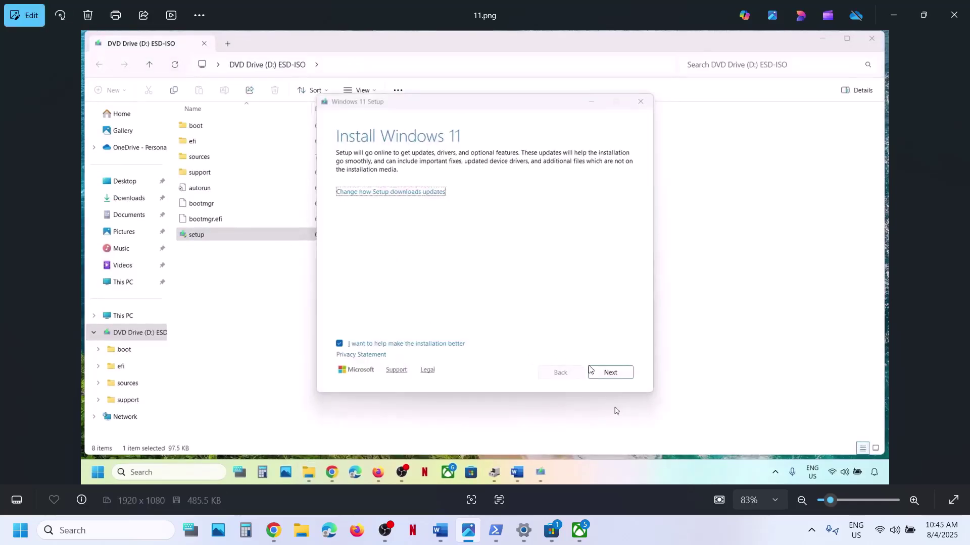
pyautogui.press('Right')
pyautogui.press('Right')
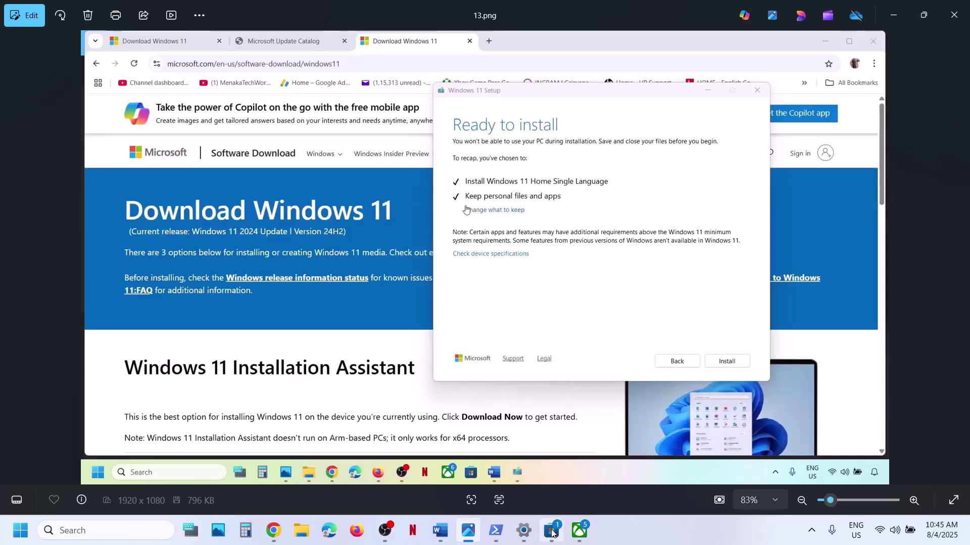
# Step: Switch to Microsoft Store, showing the Xbox app's page, and maximize its window
pyautogui.moveTo(552, 533)
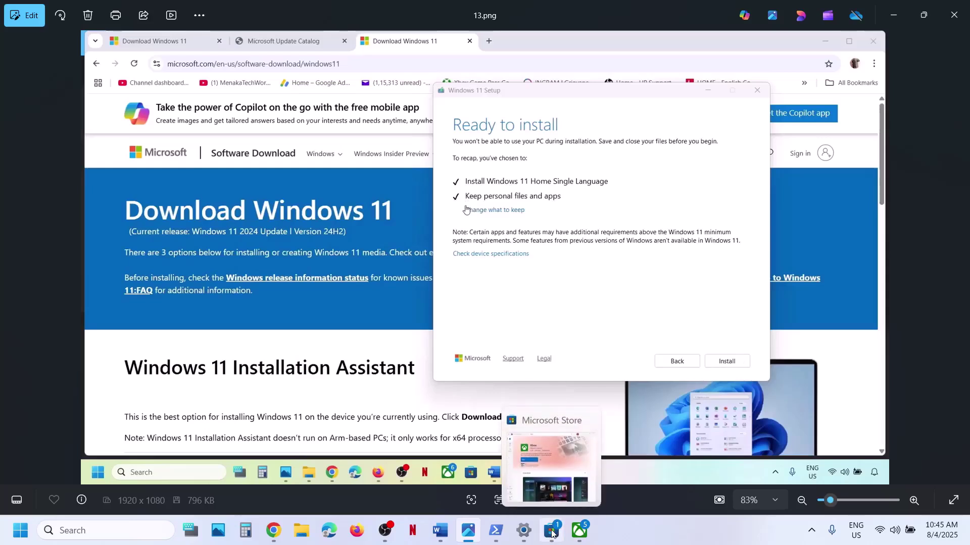
pyautogui.click(552, 533)
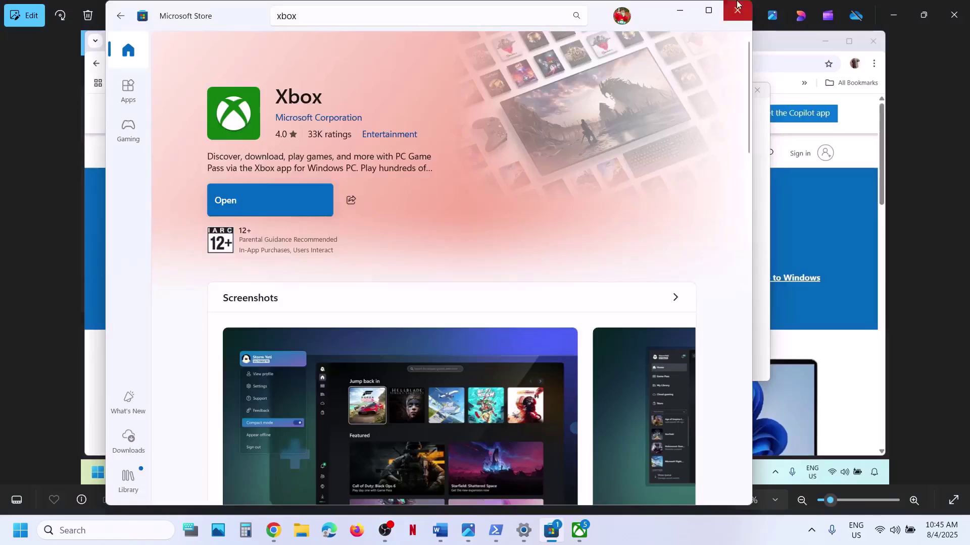
pyautogui.click(708, 10)
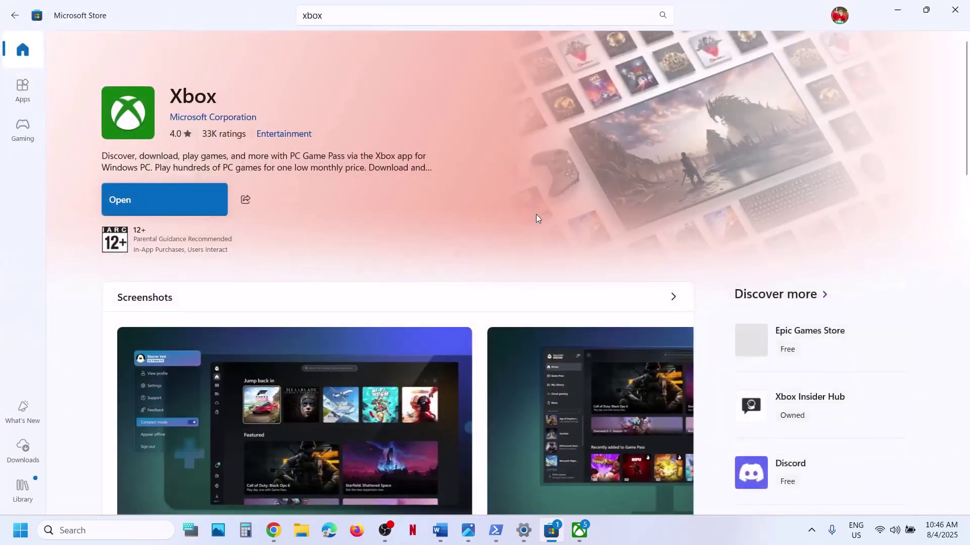
pyautogui.click(664, 528)
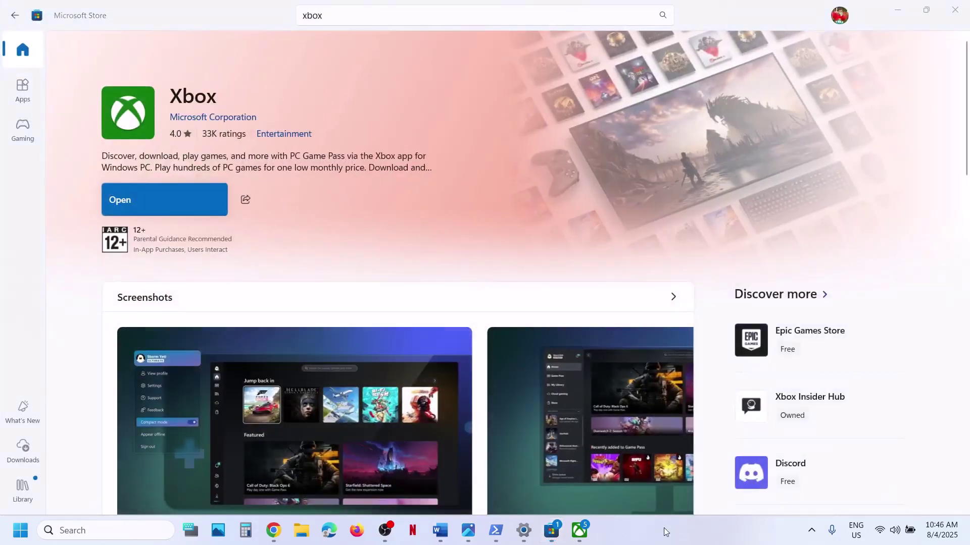